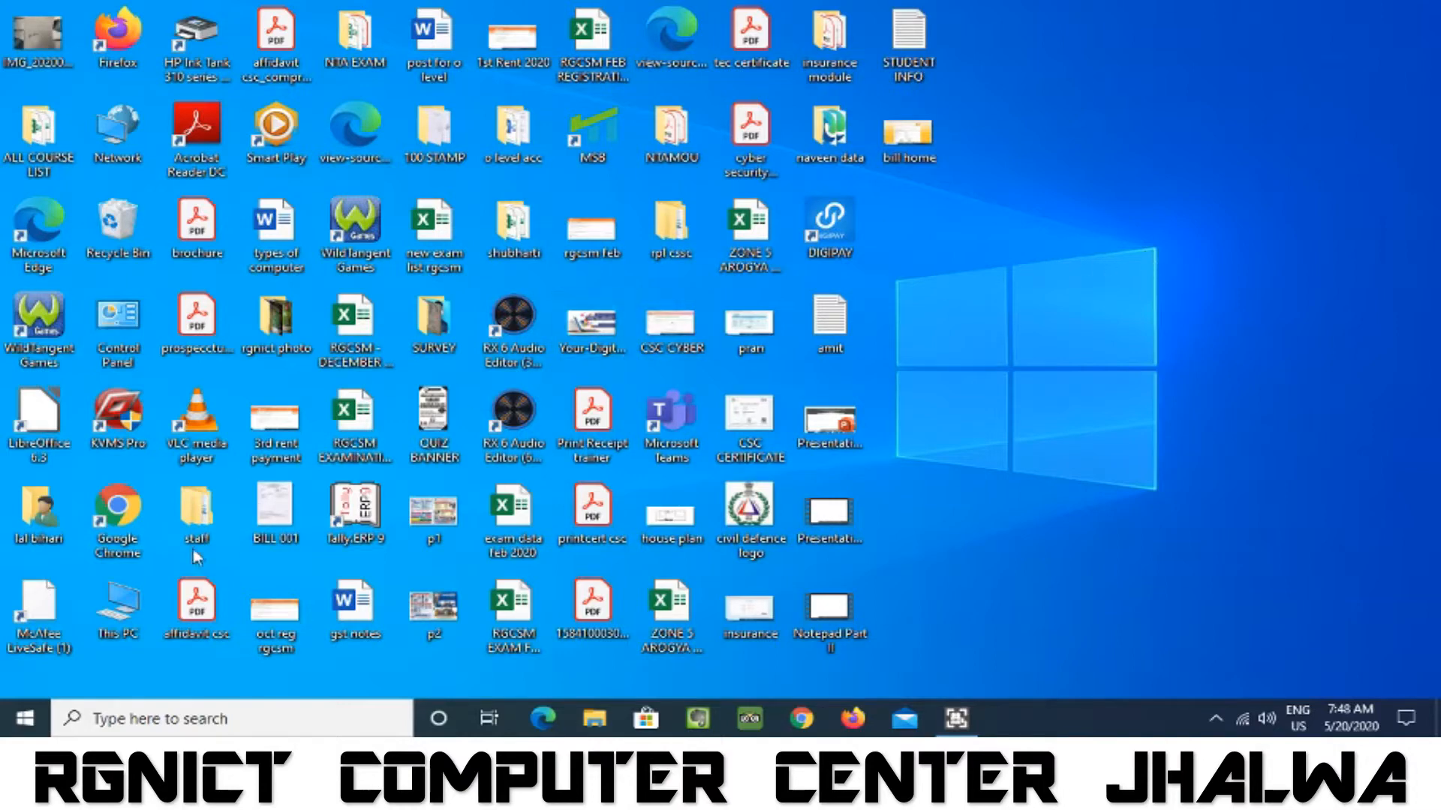
Open WordPad from the Windows Accessories program group, and close it again.
click(25, 720)
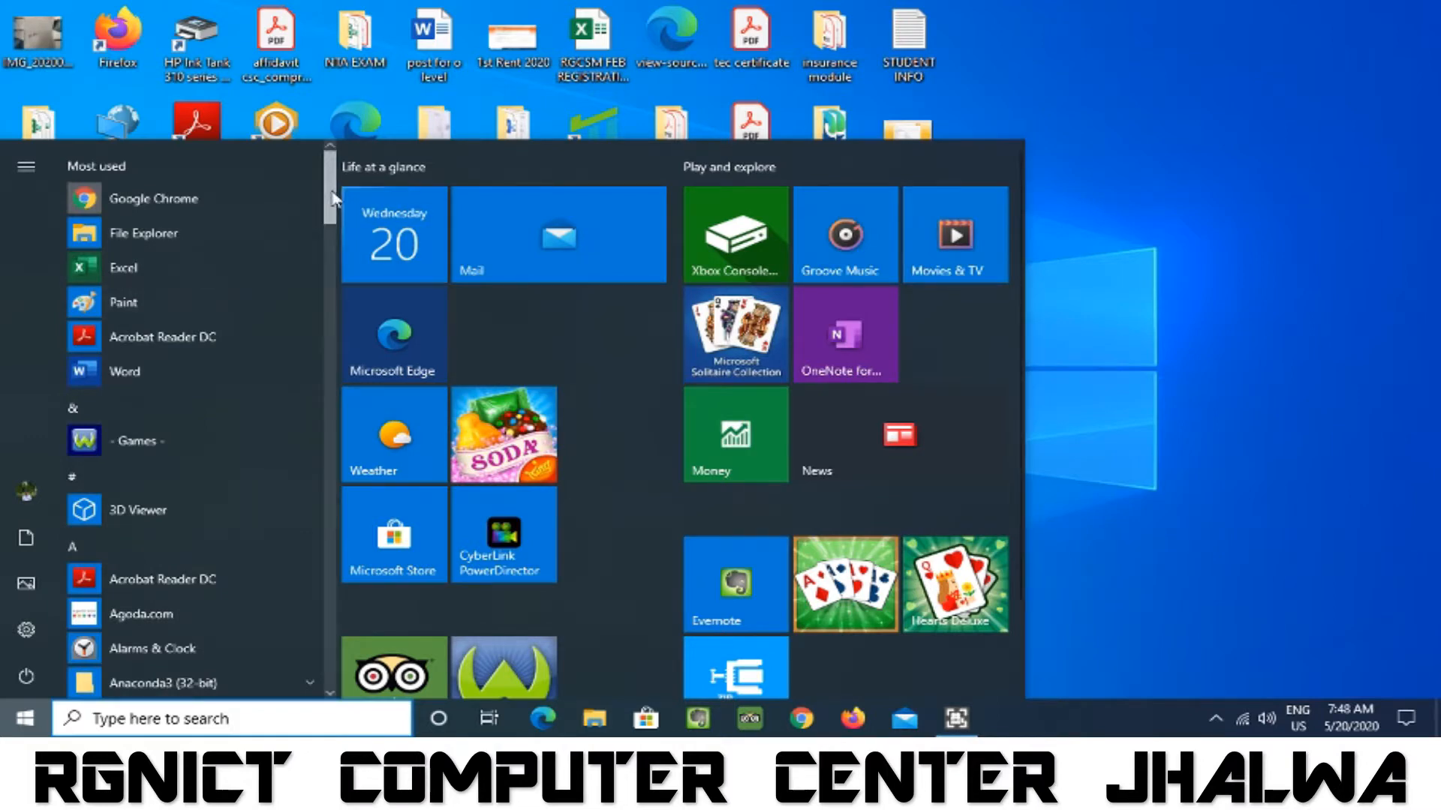
drag(332, 199, 321, 628)
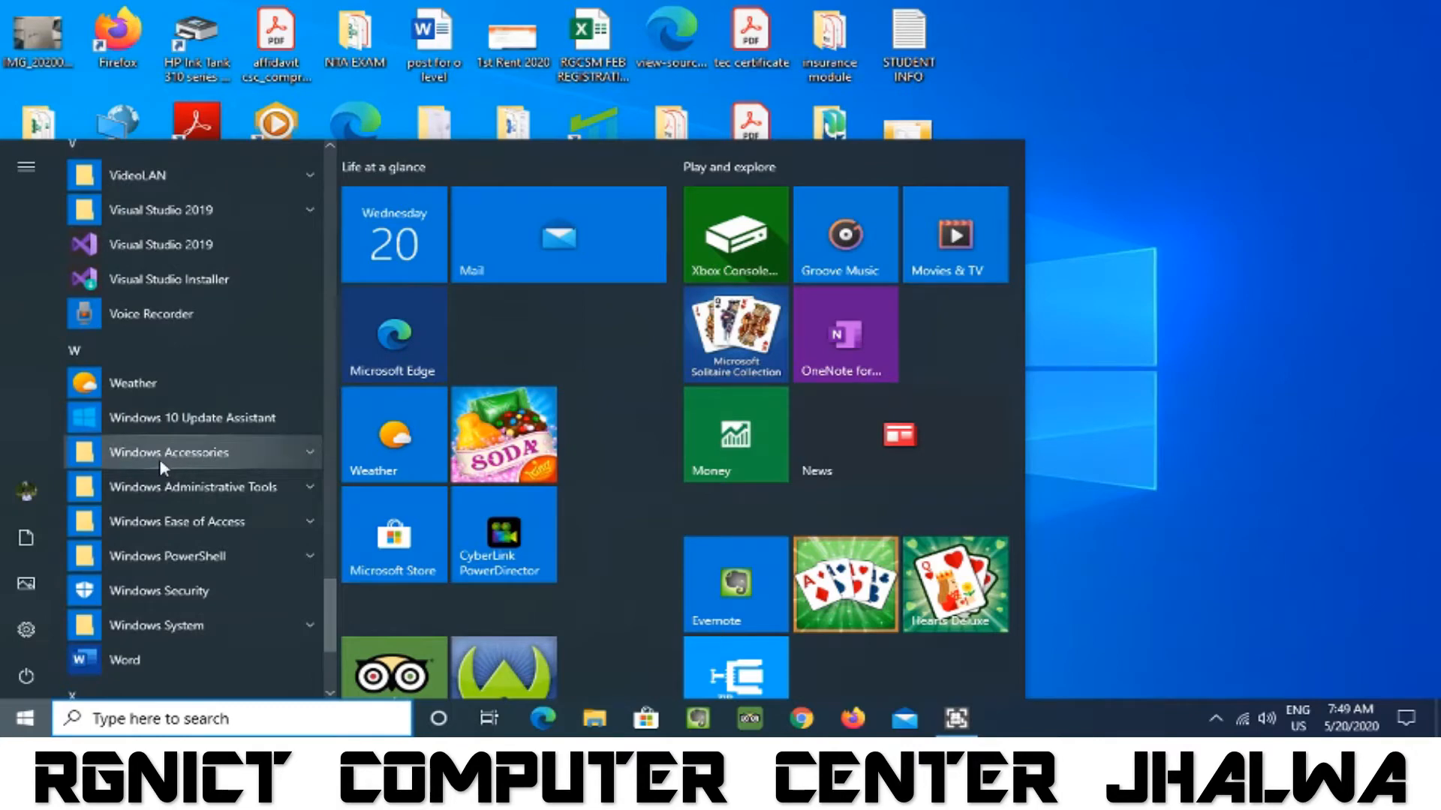
click(229, 465)
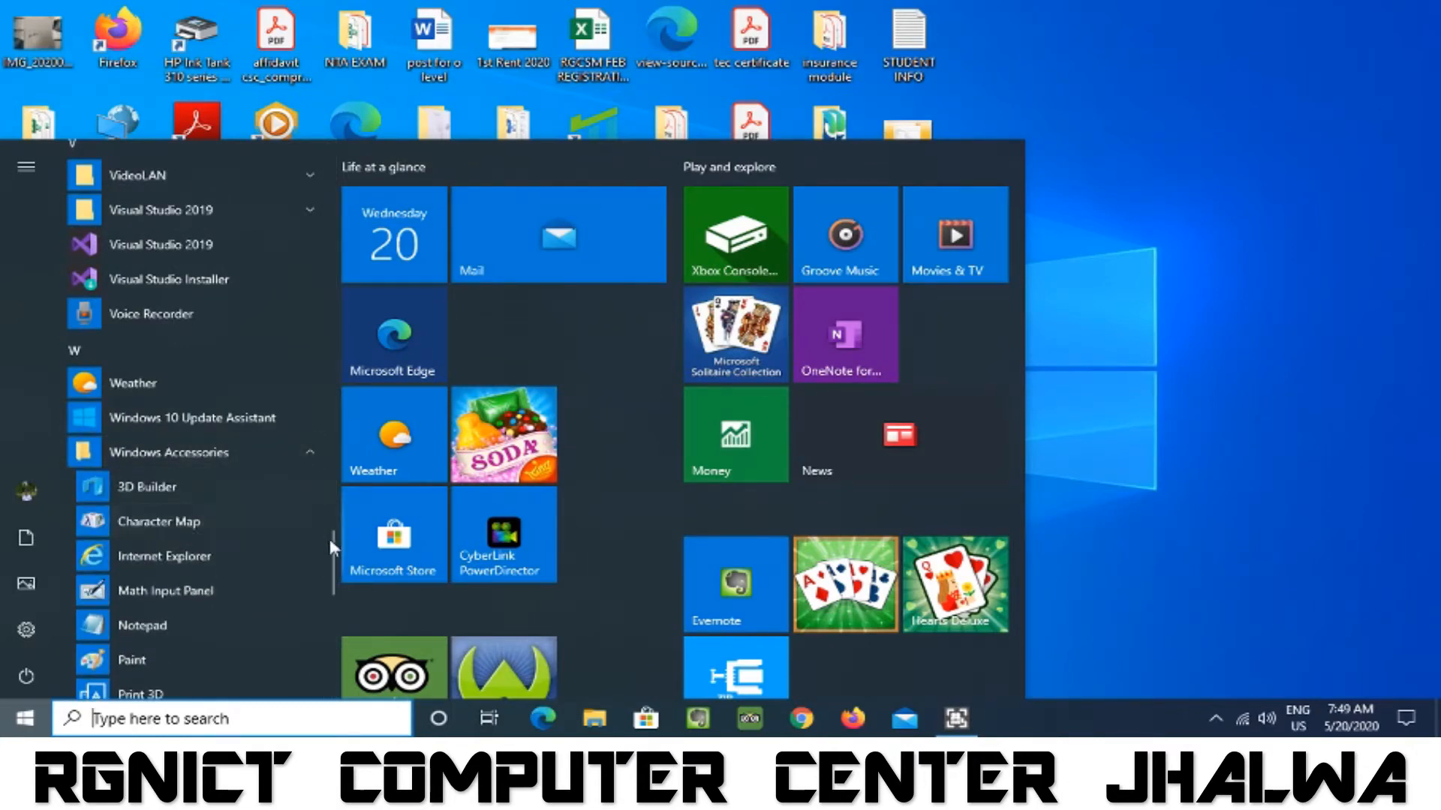
drag(335, 548, 335, 586)
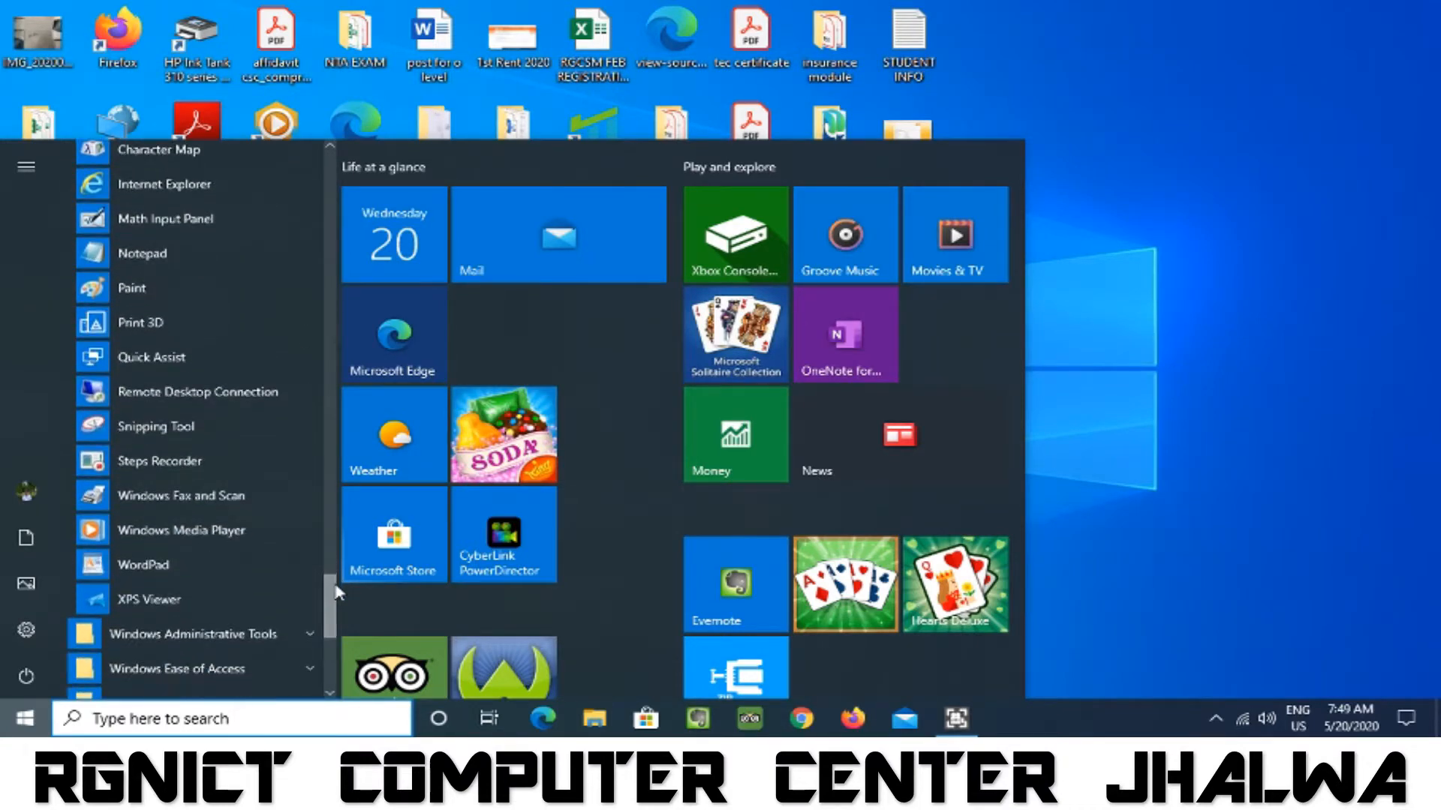
click(153, 576)
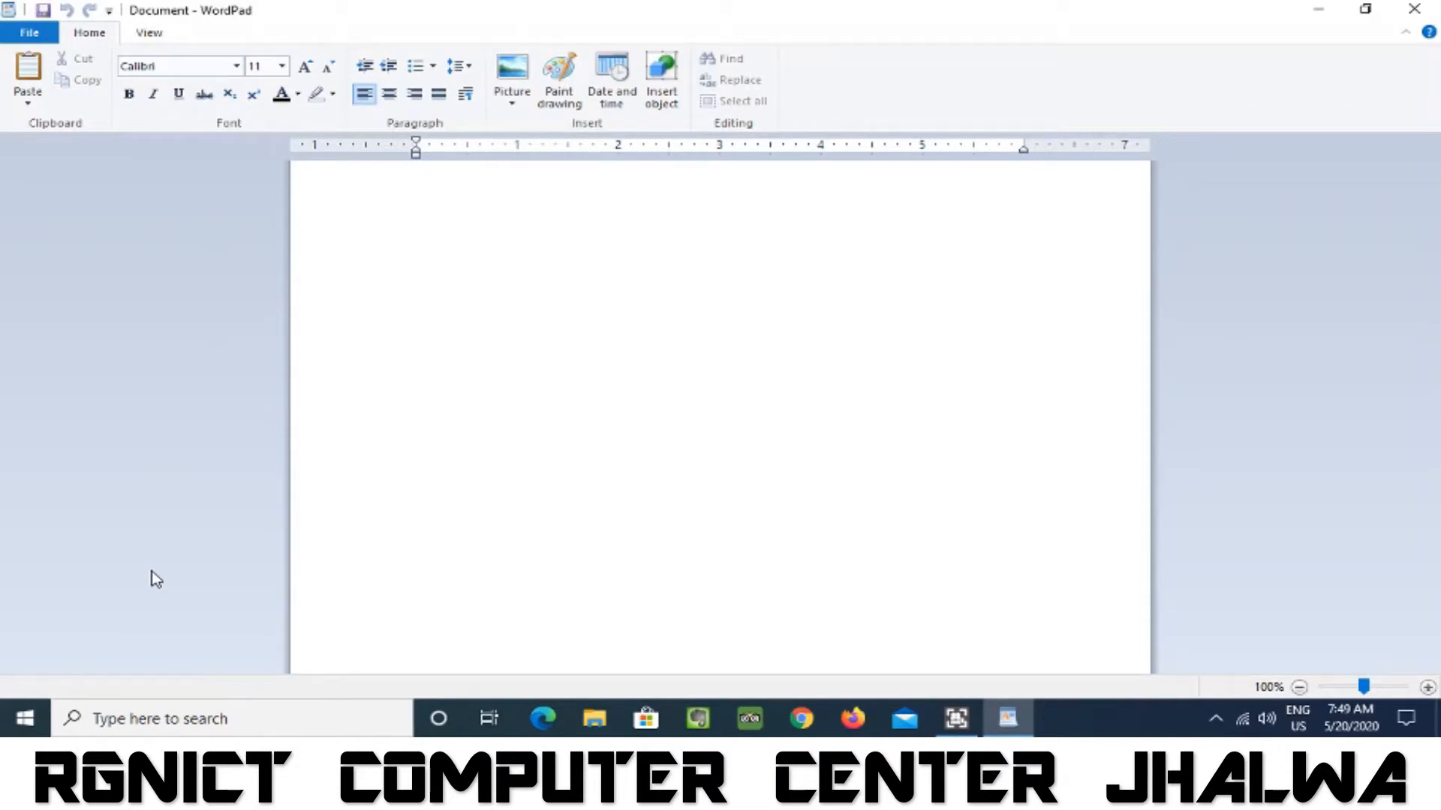
click(1429, 9)
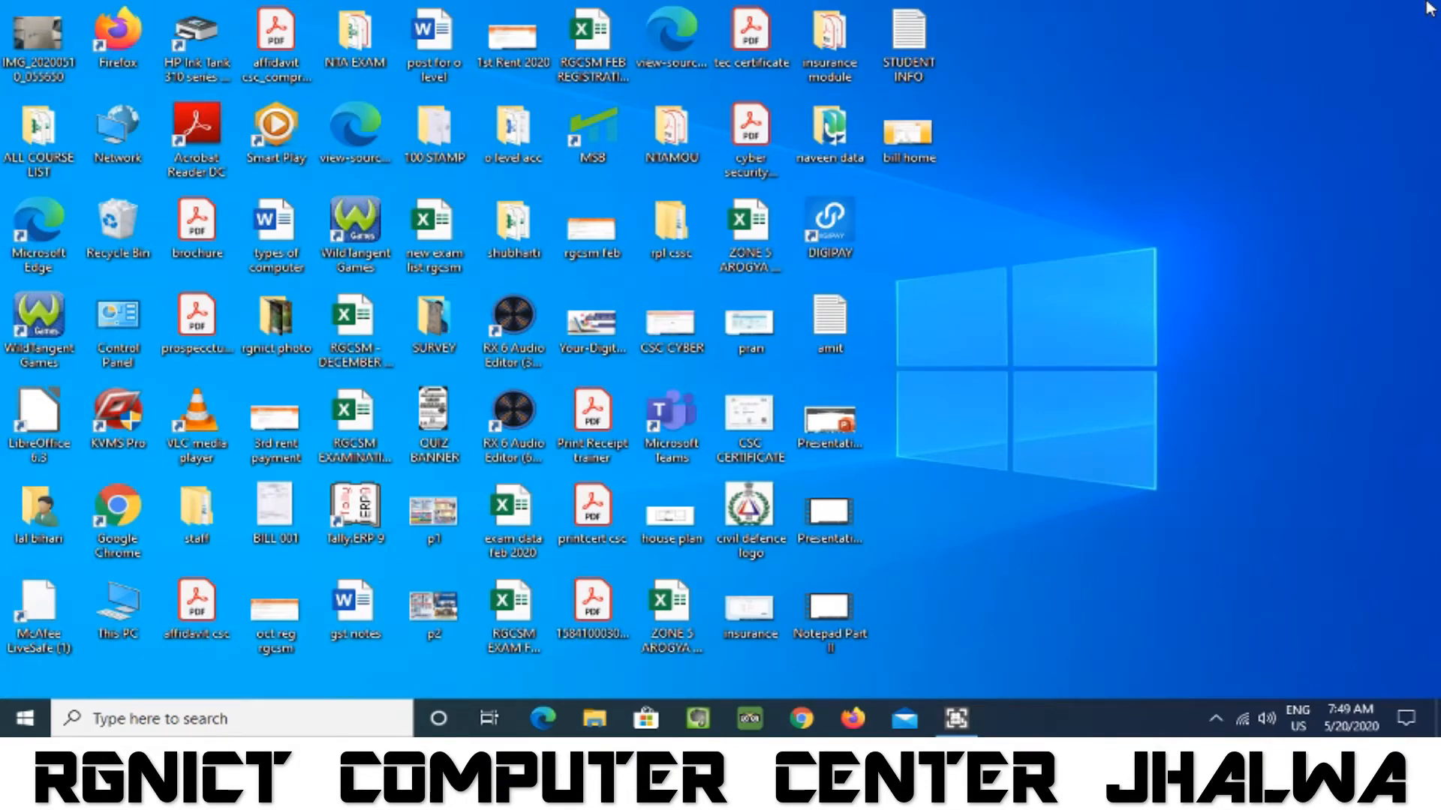
Launch WordPad through the Windows Run prompt with the command wordpad.
key(super+r)
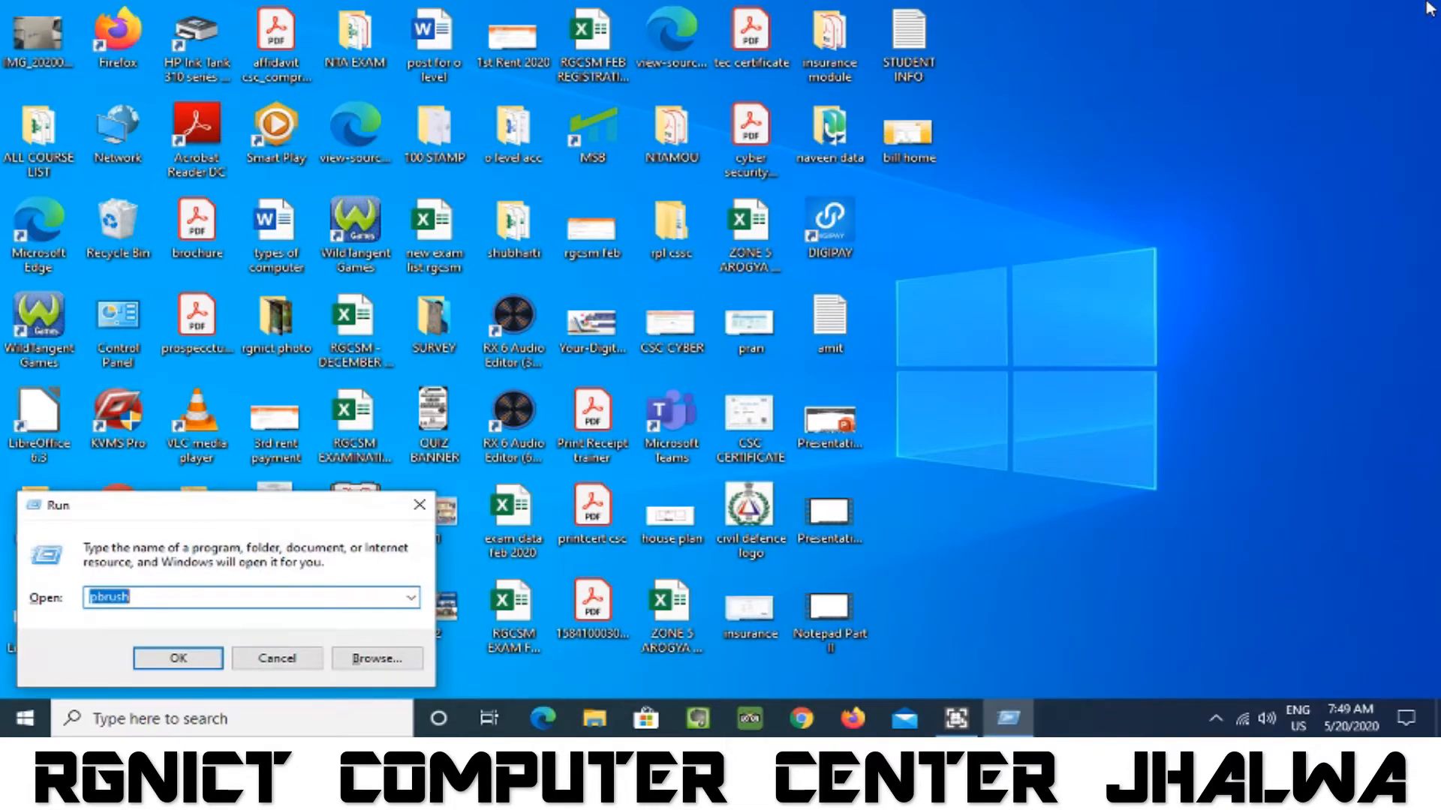
text(word)
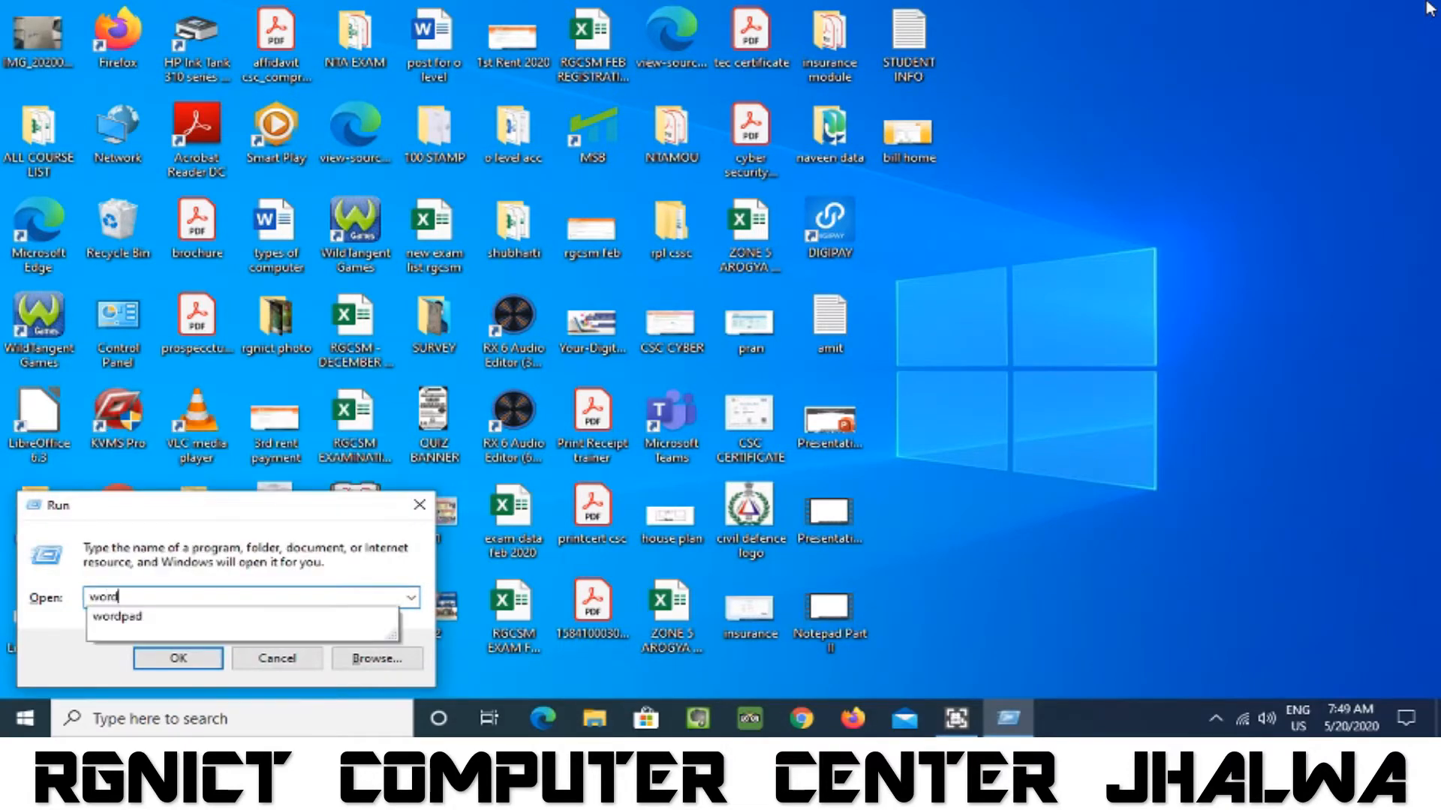
text(pad)
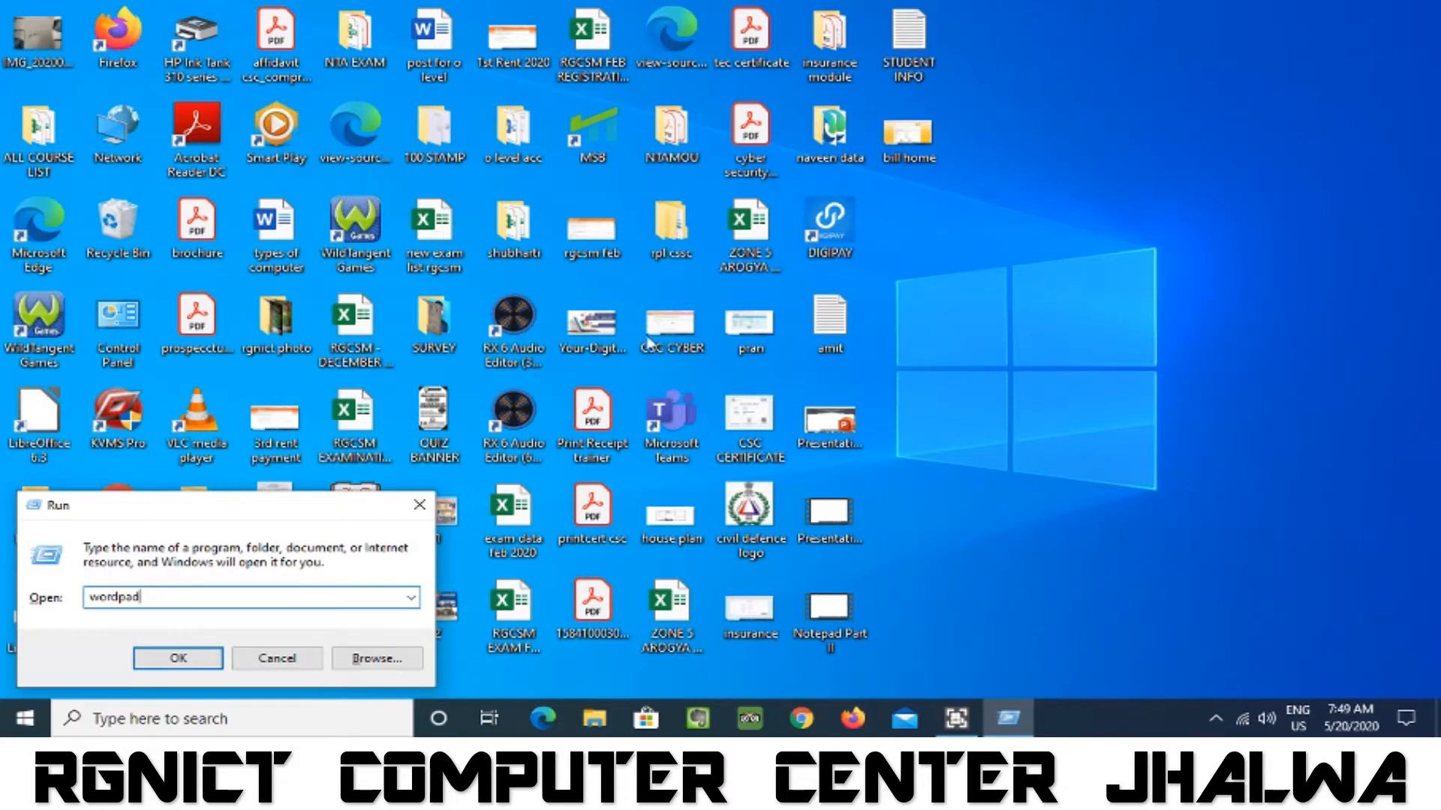
click(183, 660)
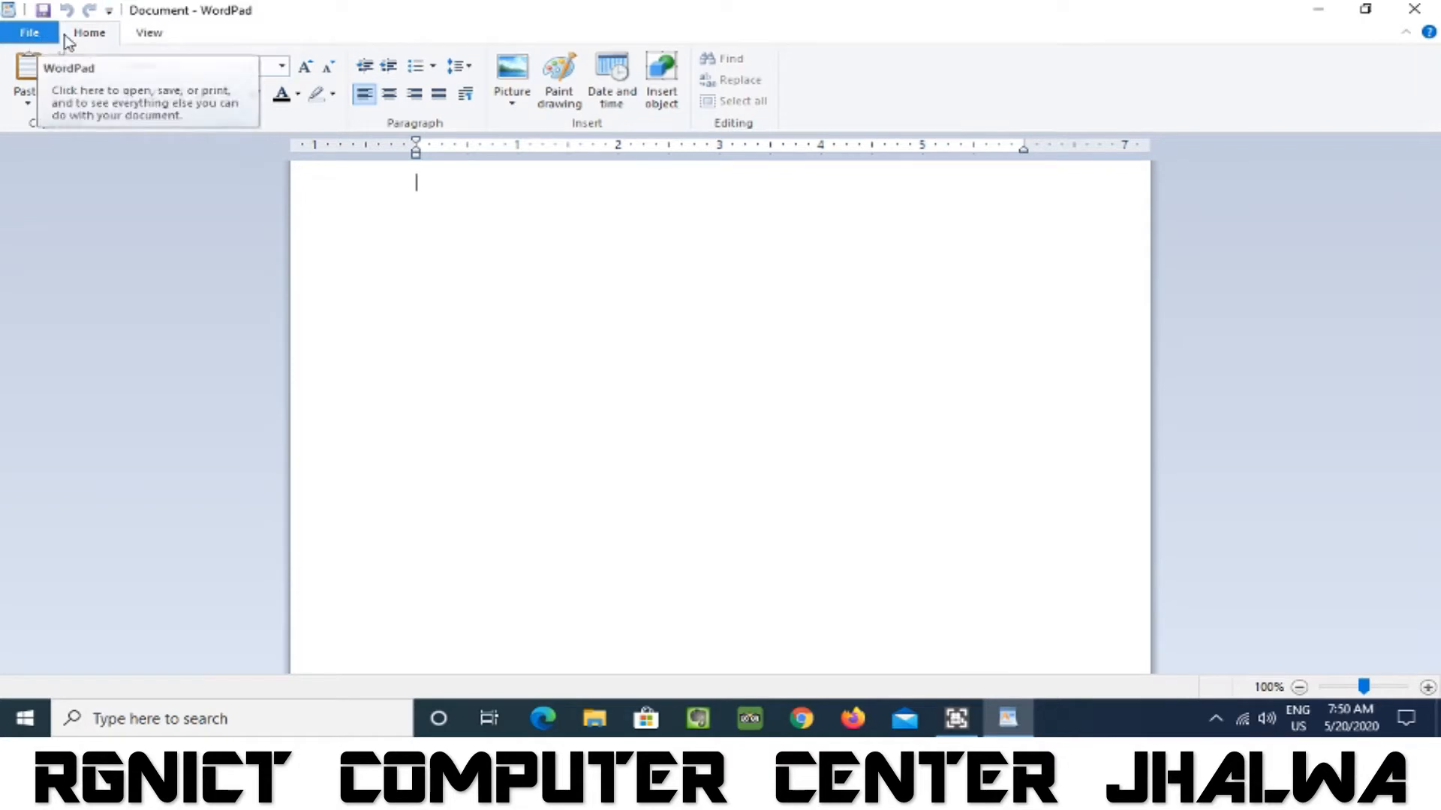
click(155, 38)
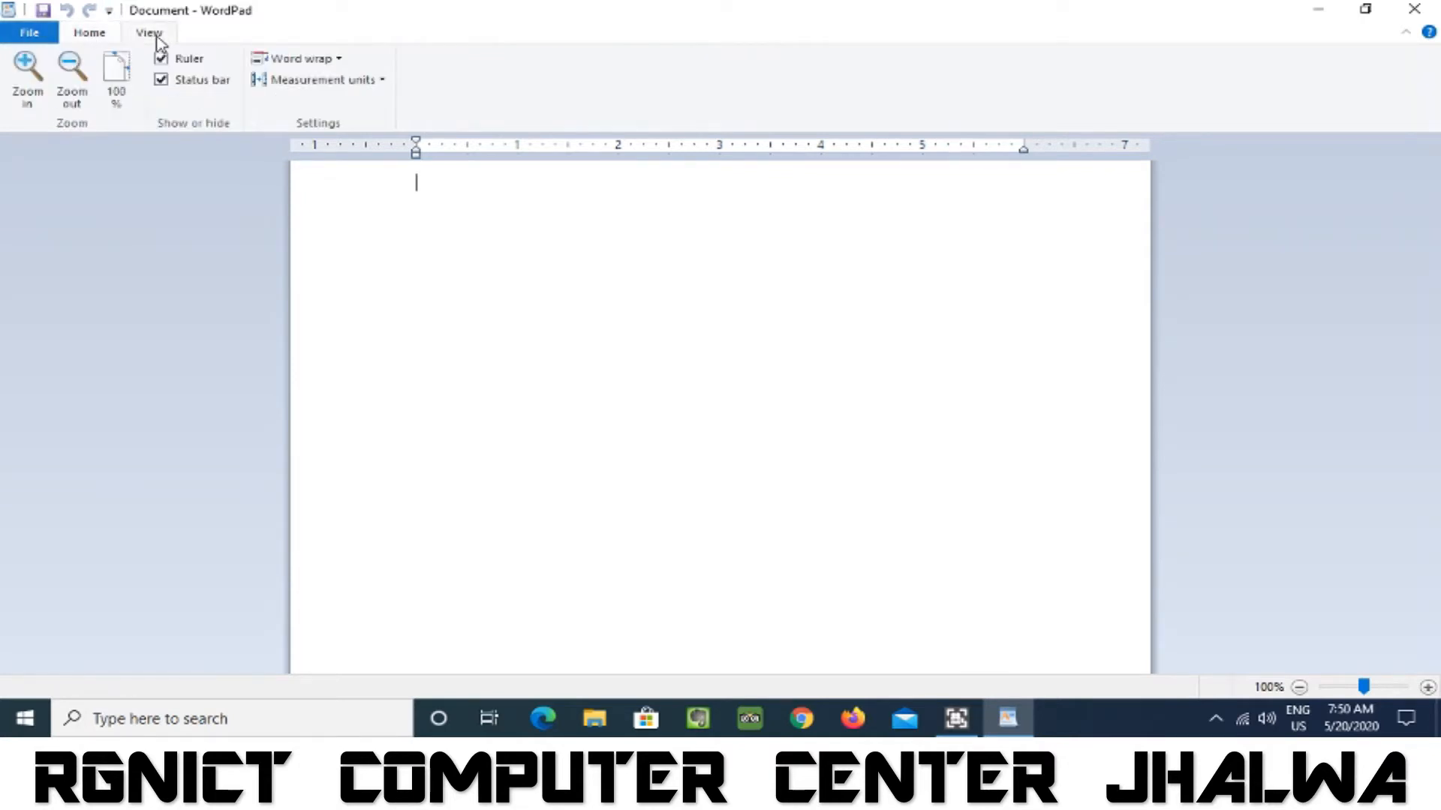
click(94, 39)
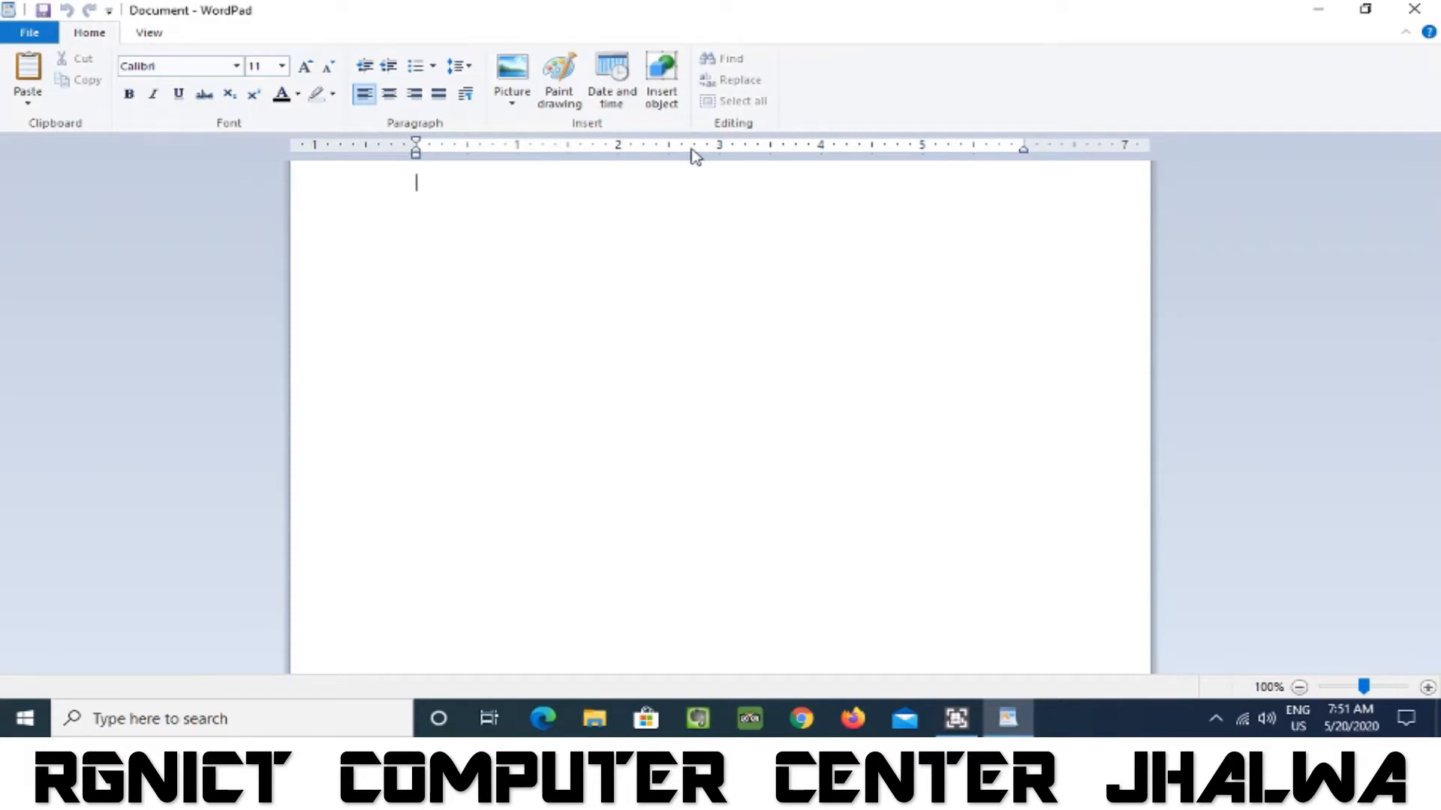
click(30, 33)
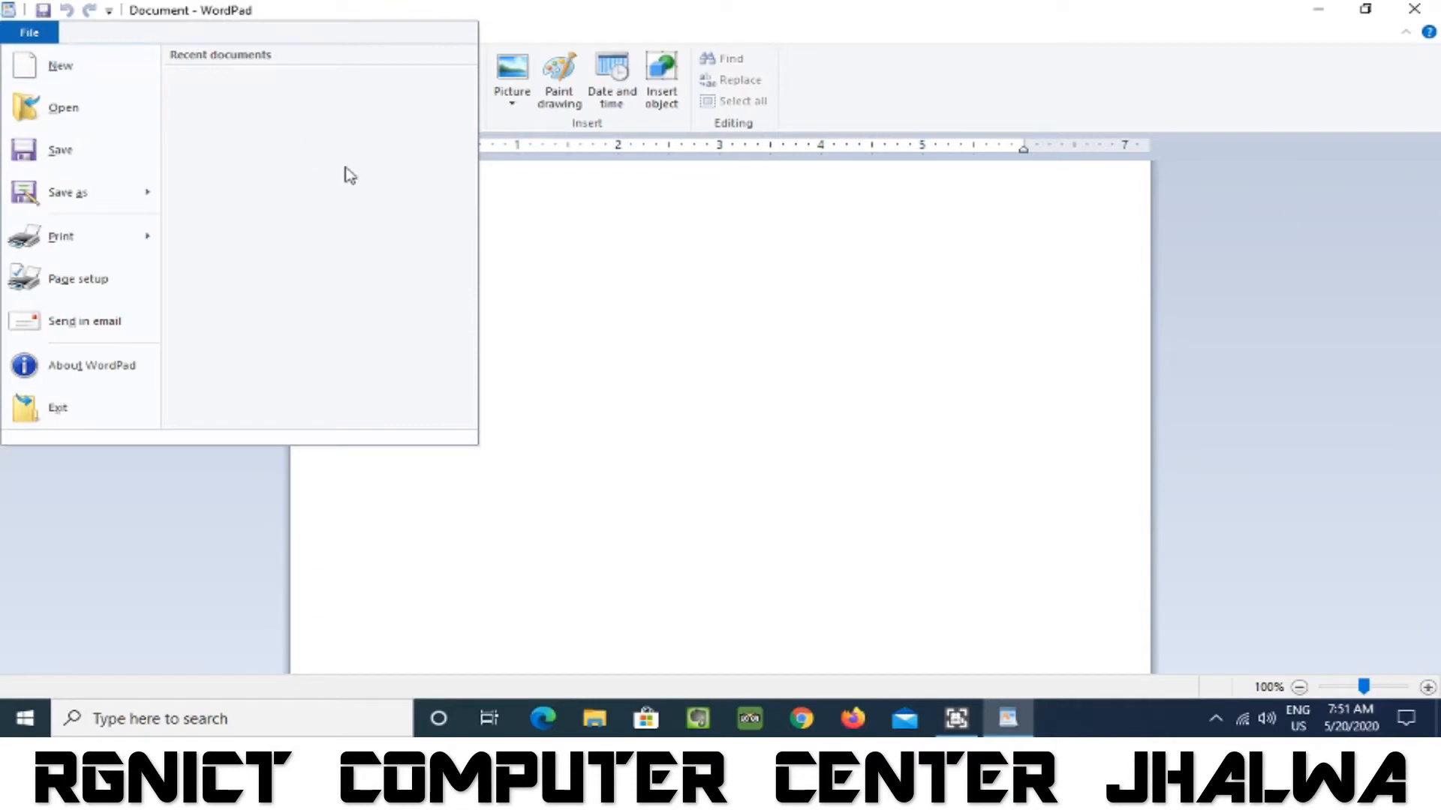
click(636, 228)
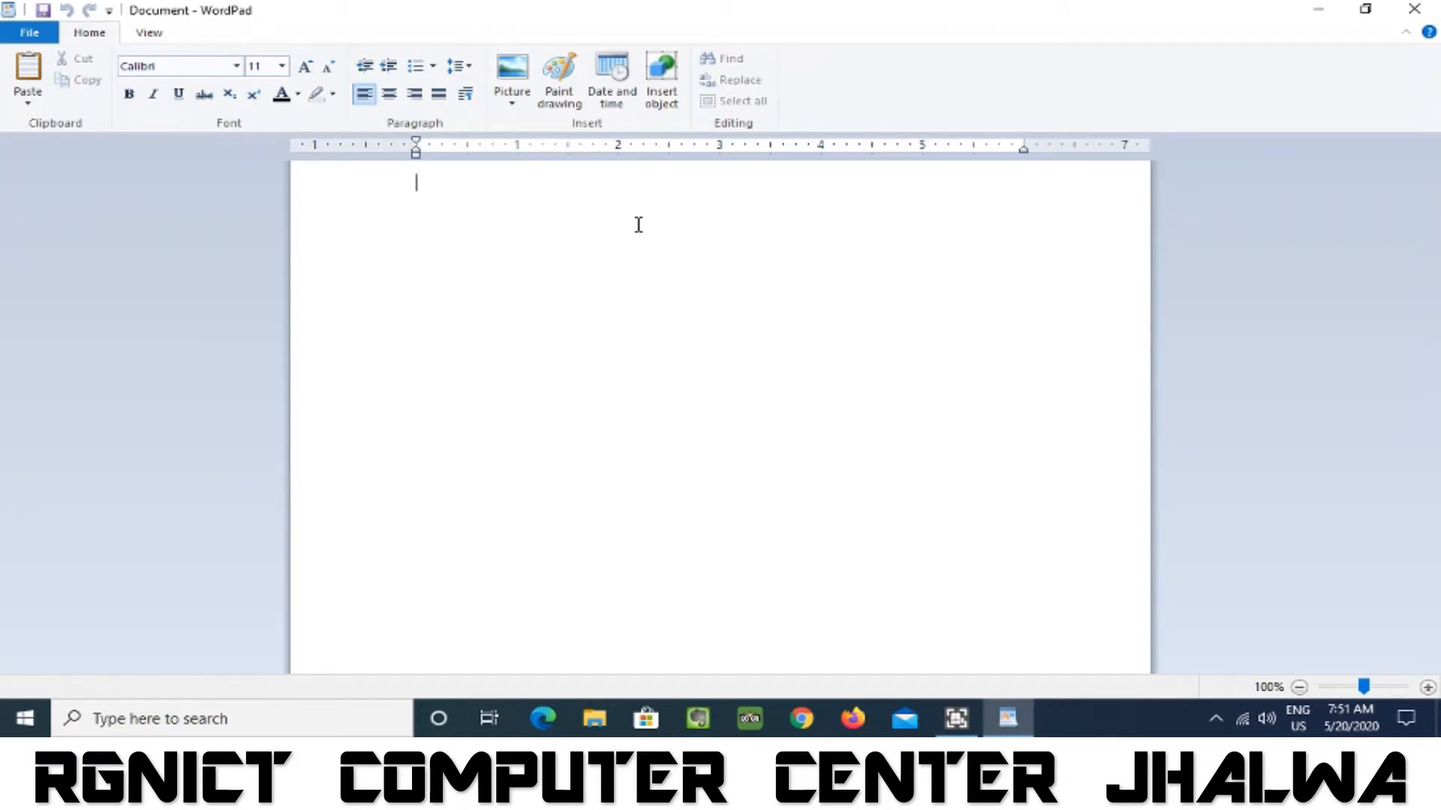
Write "My Name is" followed by a person's first name in the blank document.
text(My Name)
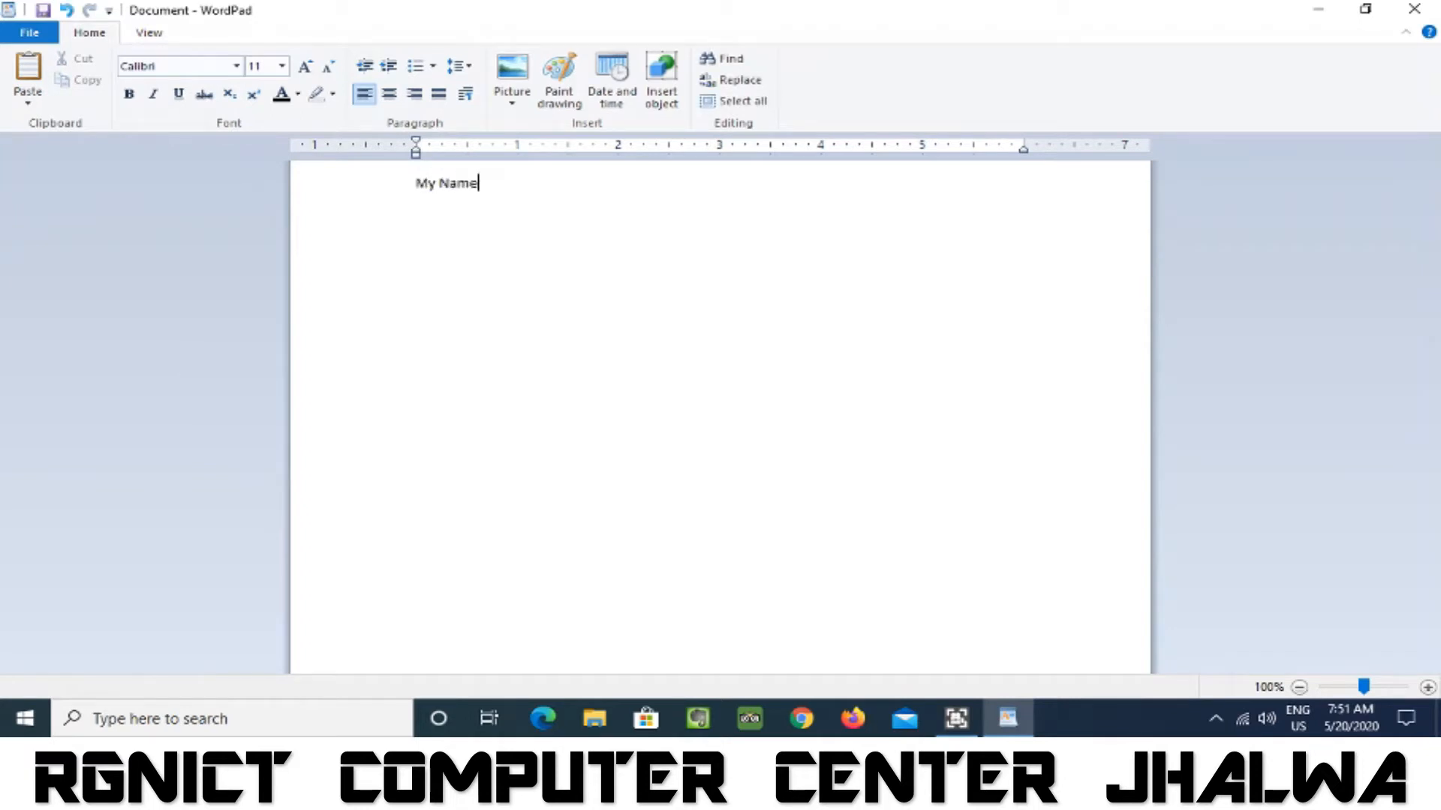
text( is Manoj)
click(29, 32)
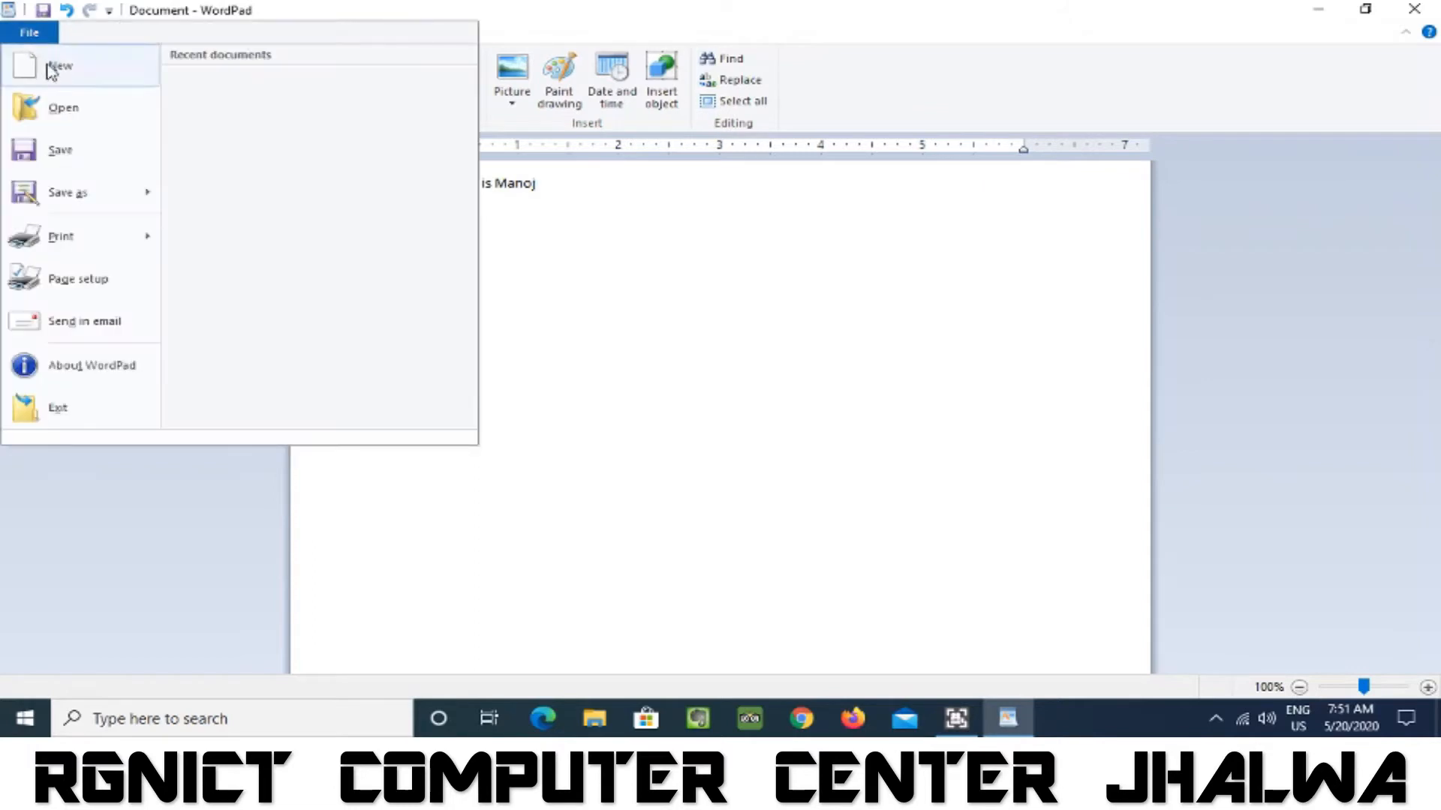
key(alt+F4)
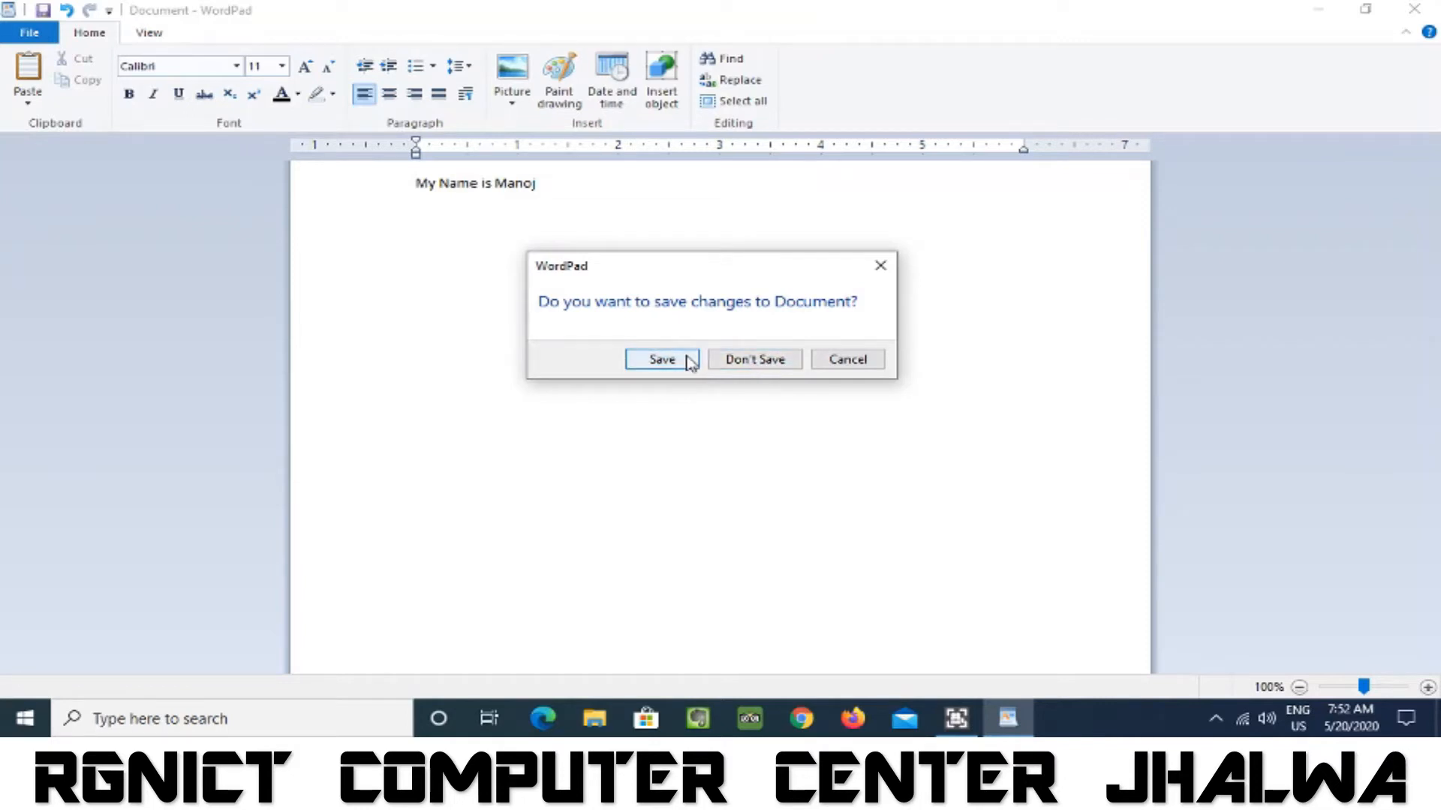
click(858, 366)
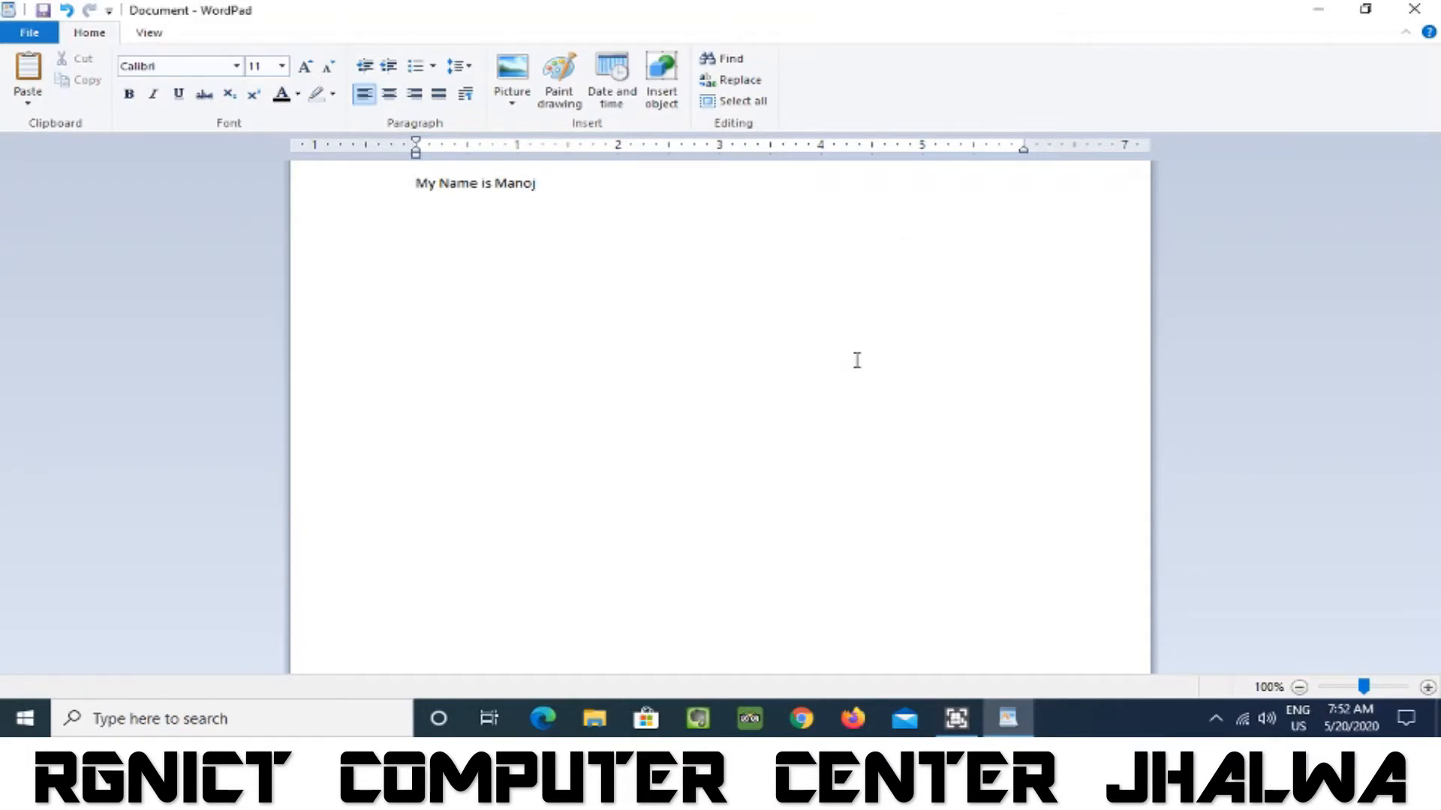
Replace the name at the end of the sentence with a different person's name.
key(BackSpace)
key(BackSpace)
key(BackSpace)
key(BackSpace)
key(BackSpace)
text(Lal Bihari)
Start a new document, saving the current one to the Desktop as "wordpad class 1" in Rich Text Format.
click(28, 35)
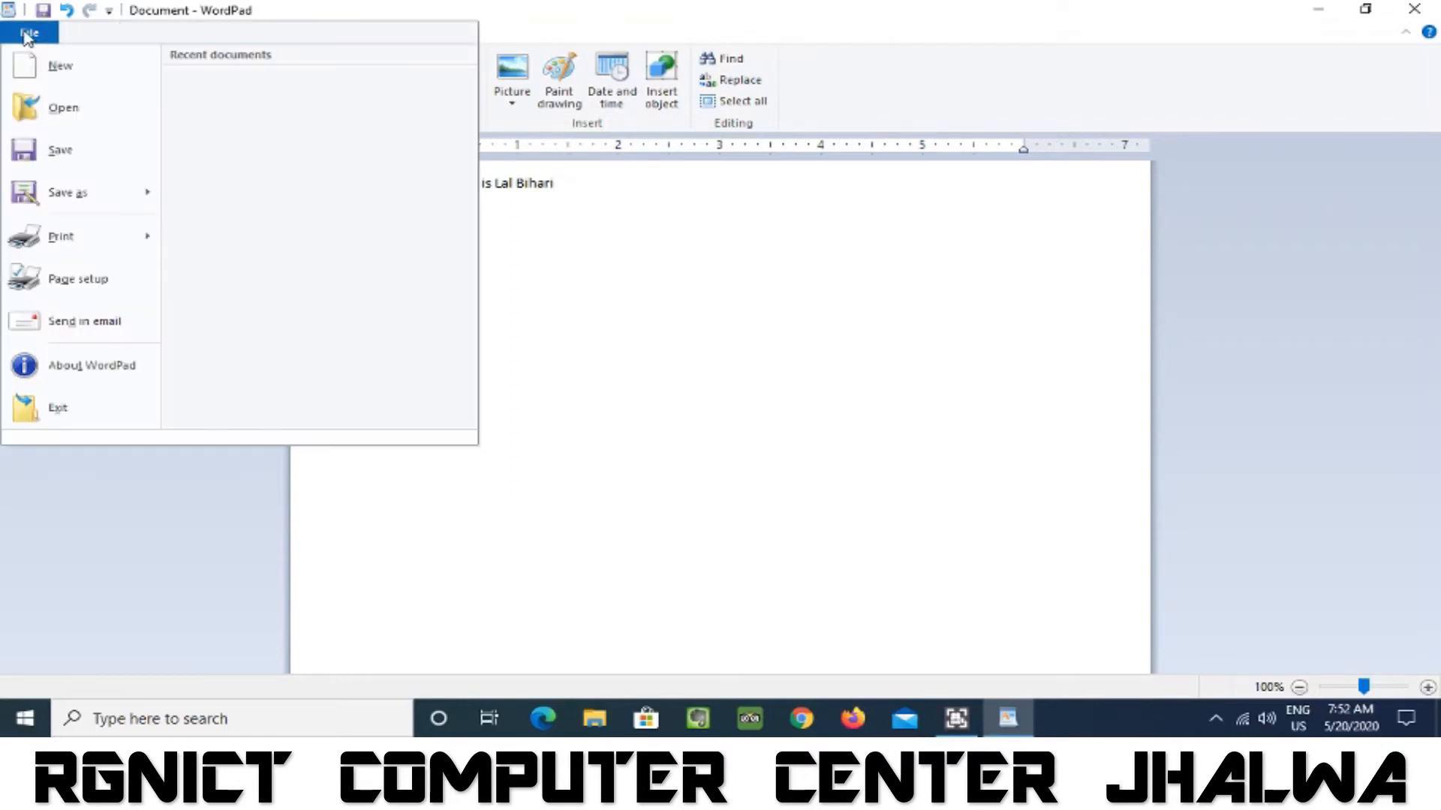
click(47, 66)
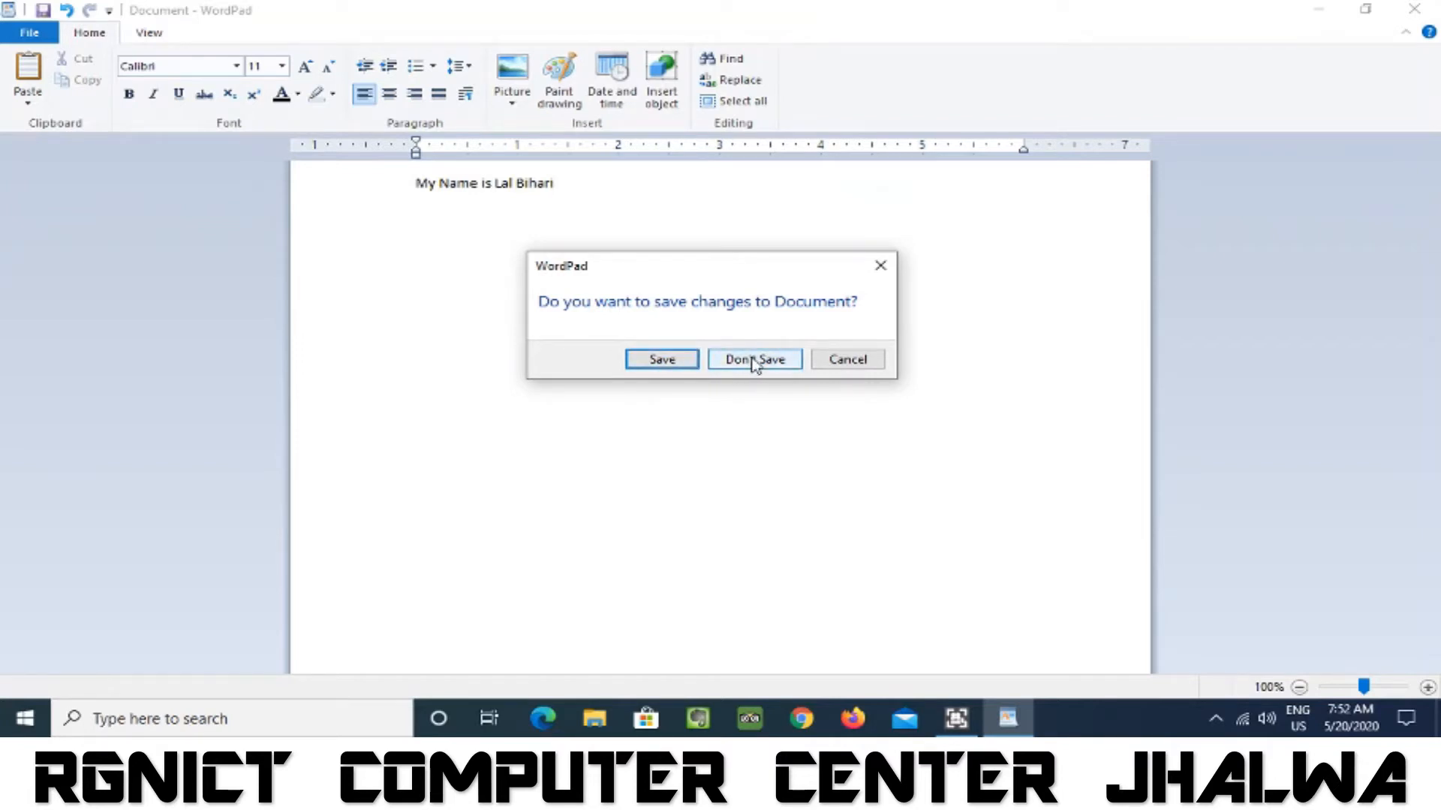
click(680, 364)
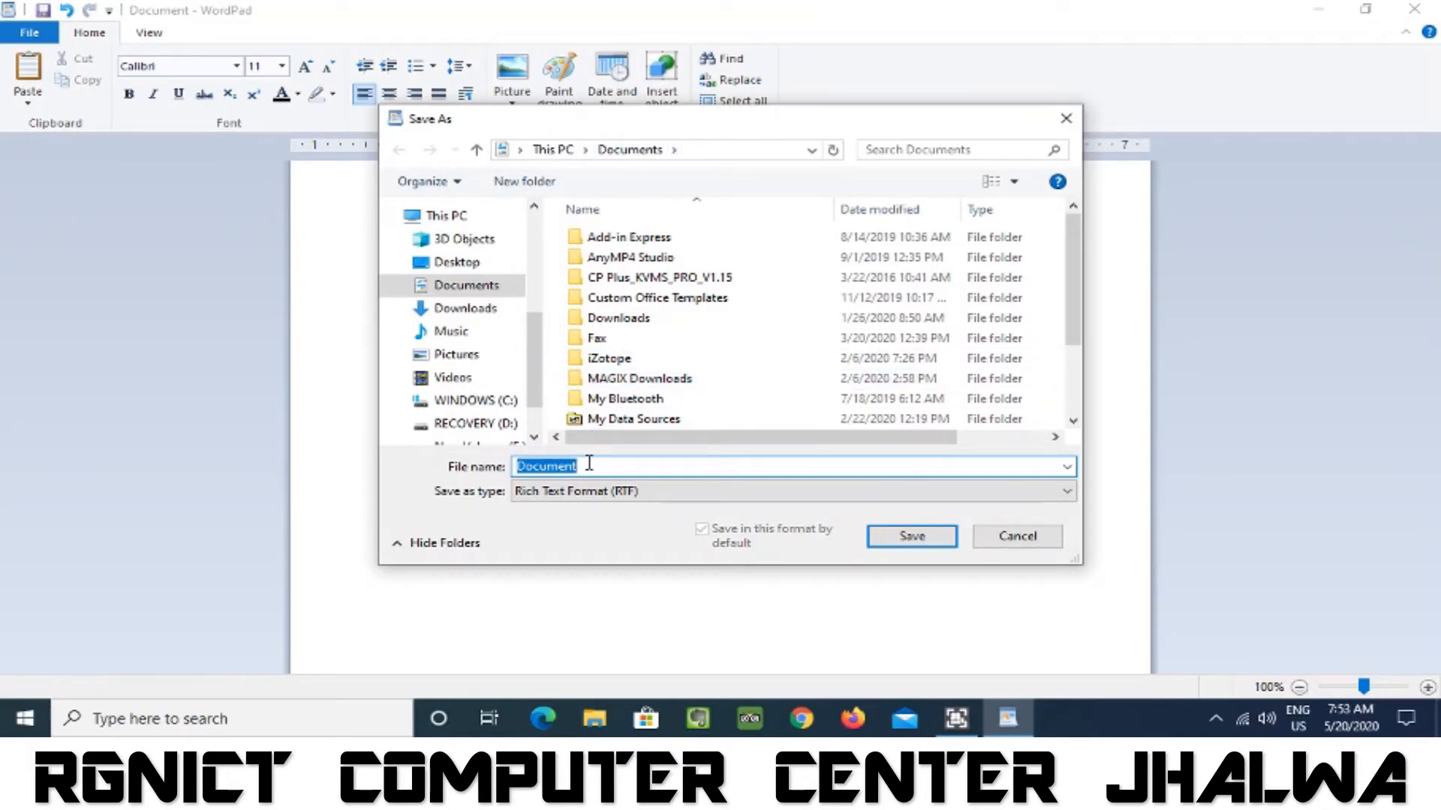
click(456, 264)
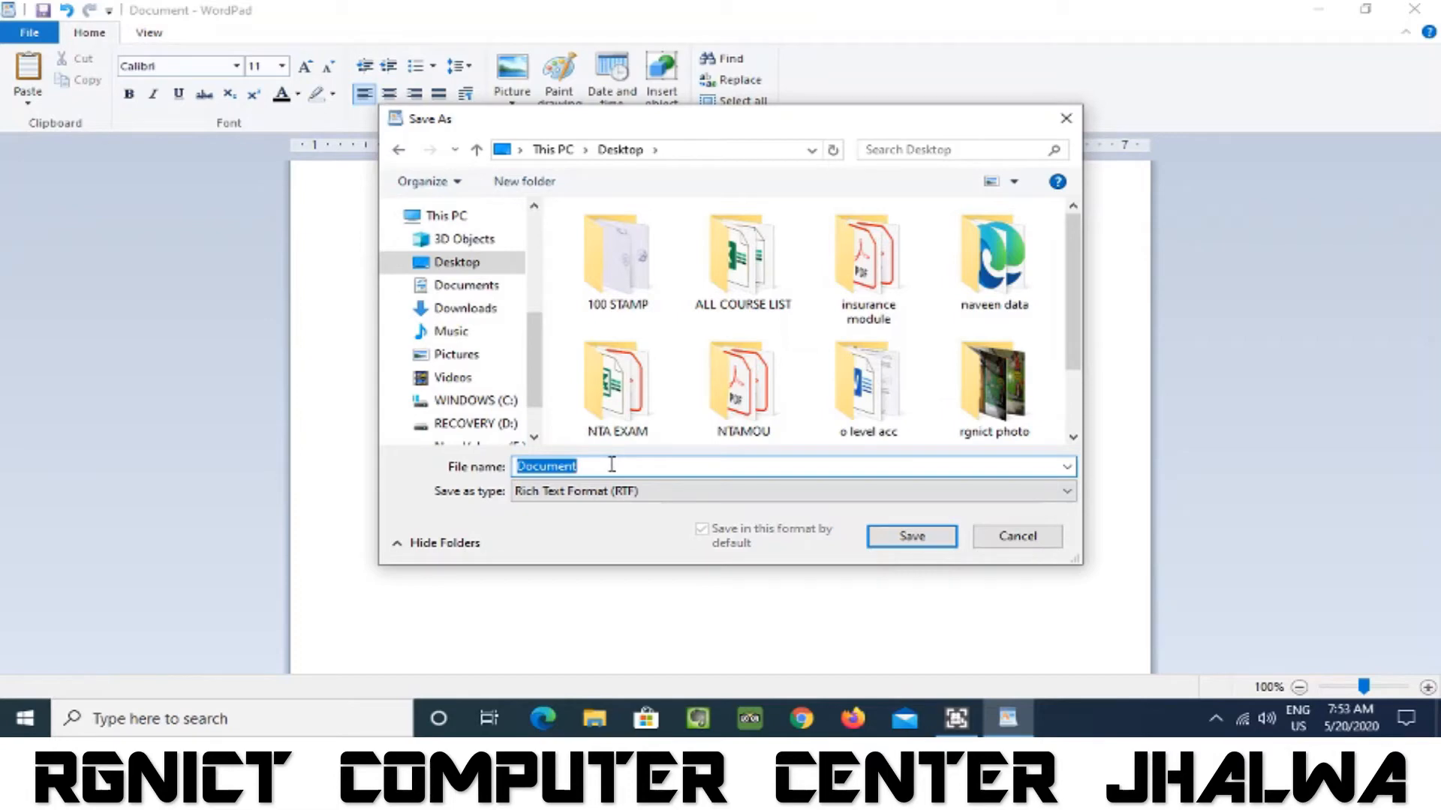
text(wordpad class 1)
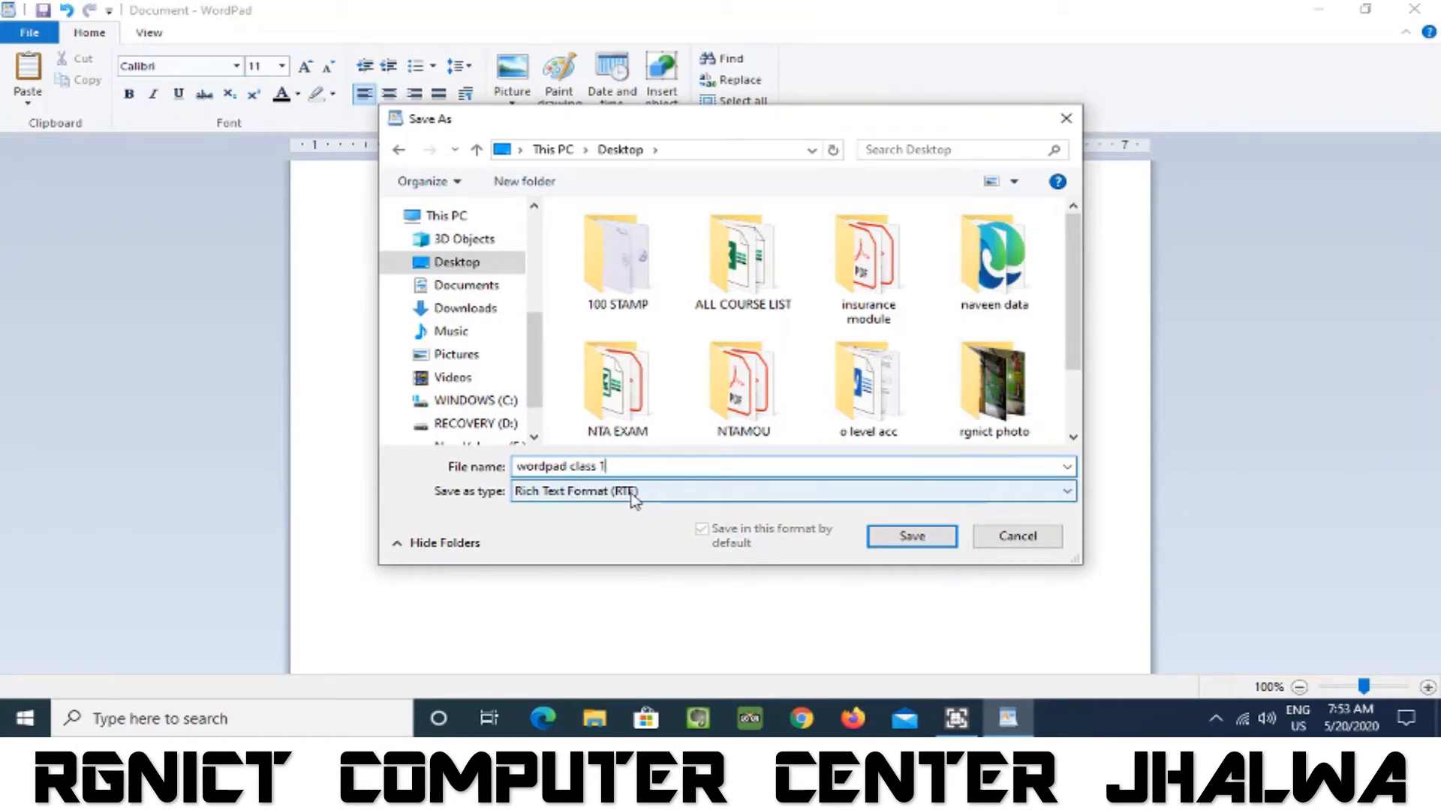
click(927, 538)
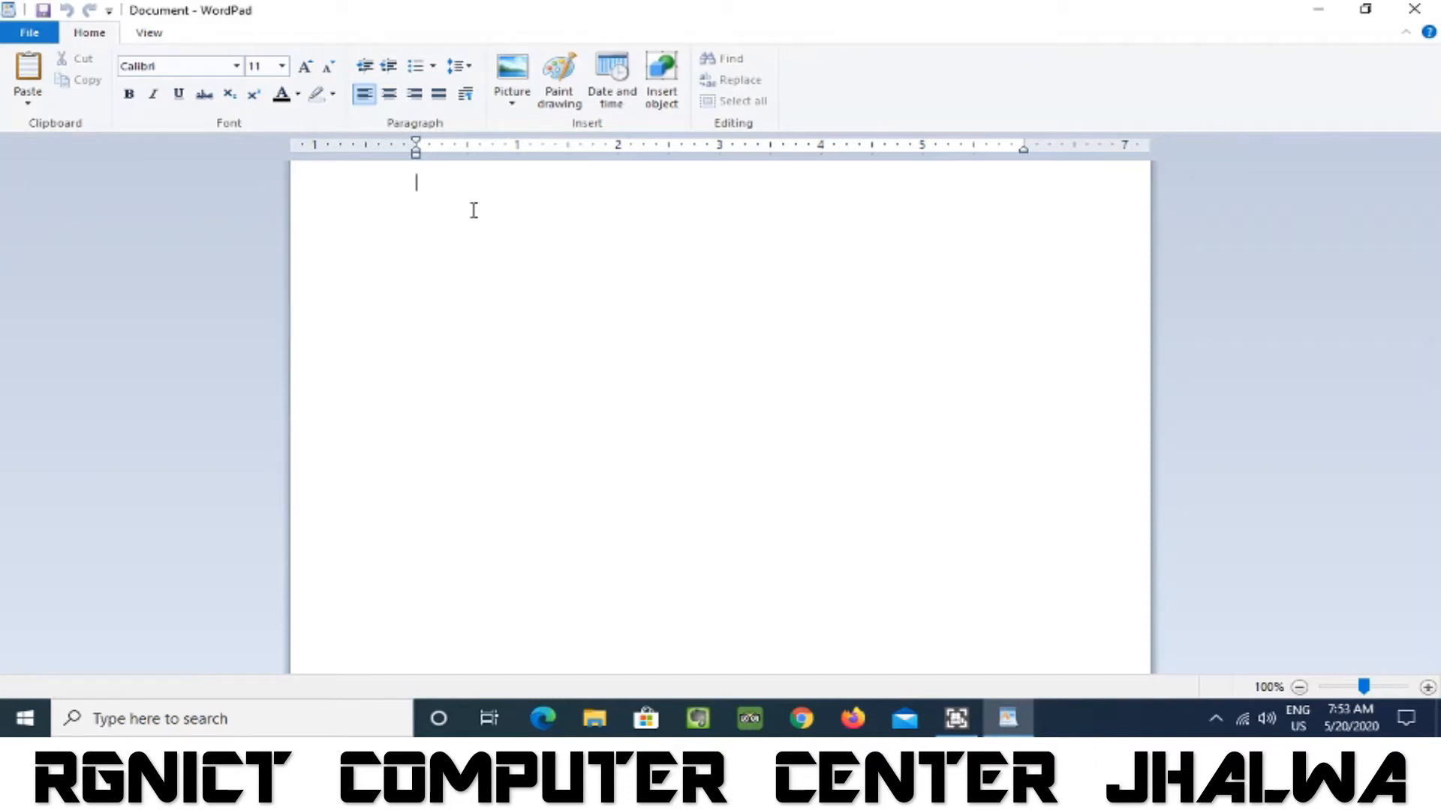
Write "This is an example" and start another new document without saving the changes.
text(This is an)
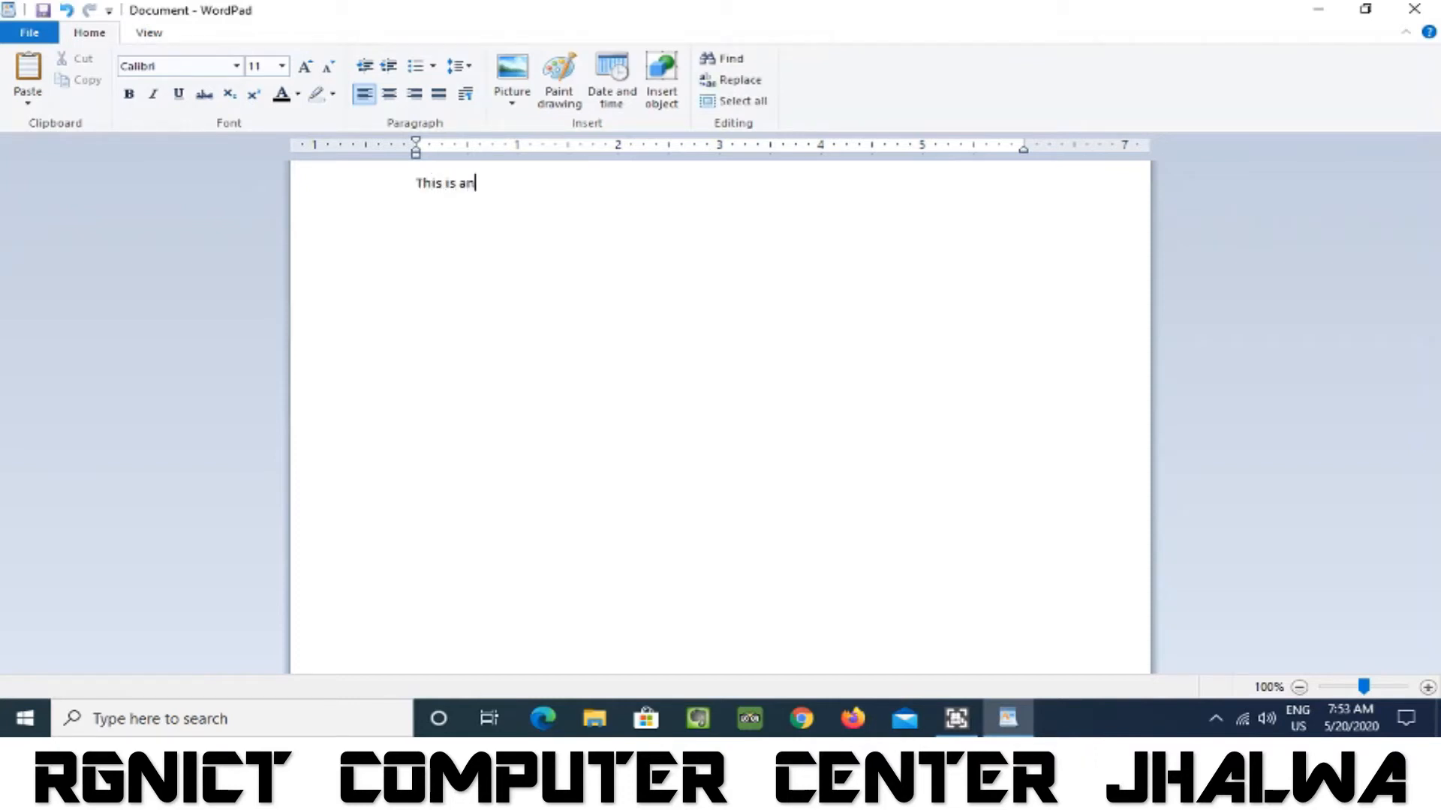
text( example)
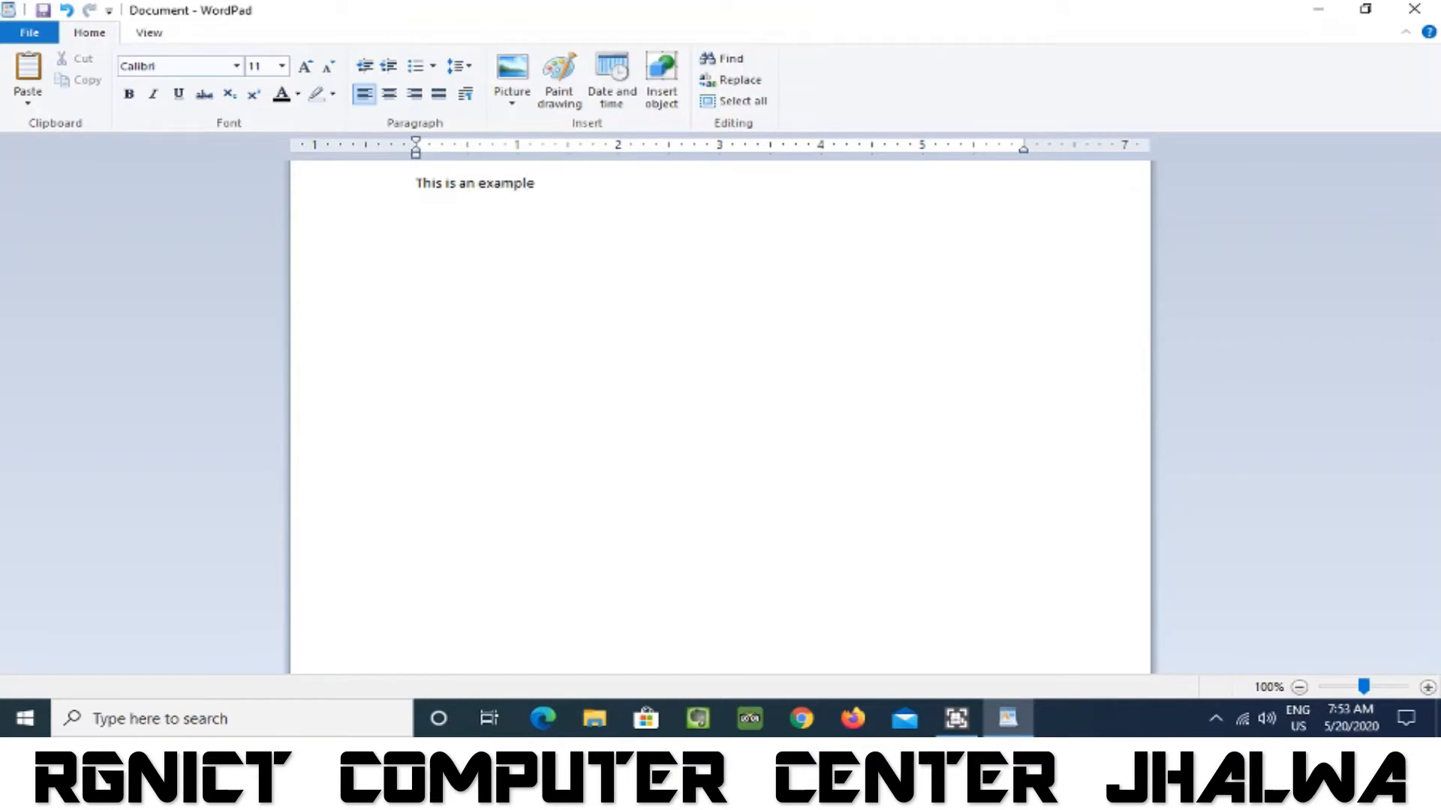
click(27, 35)
click(18, 66)
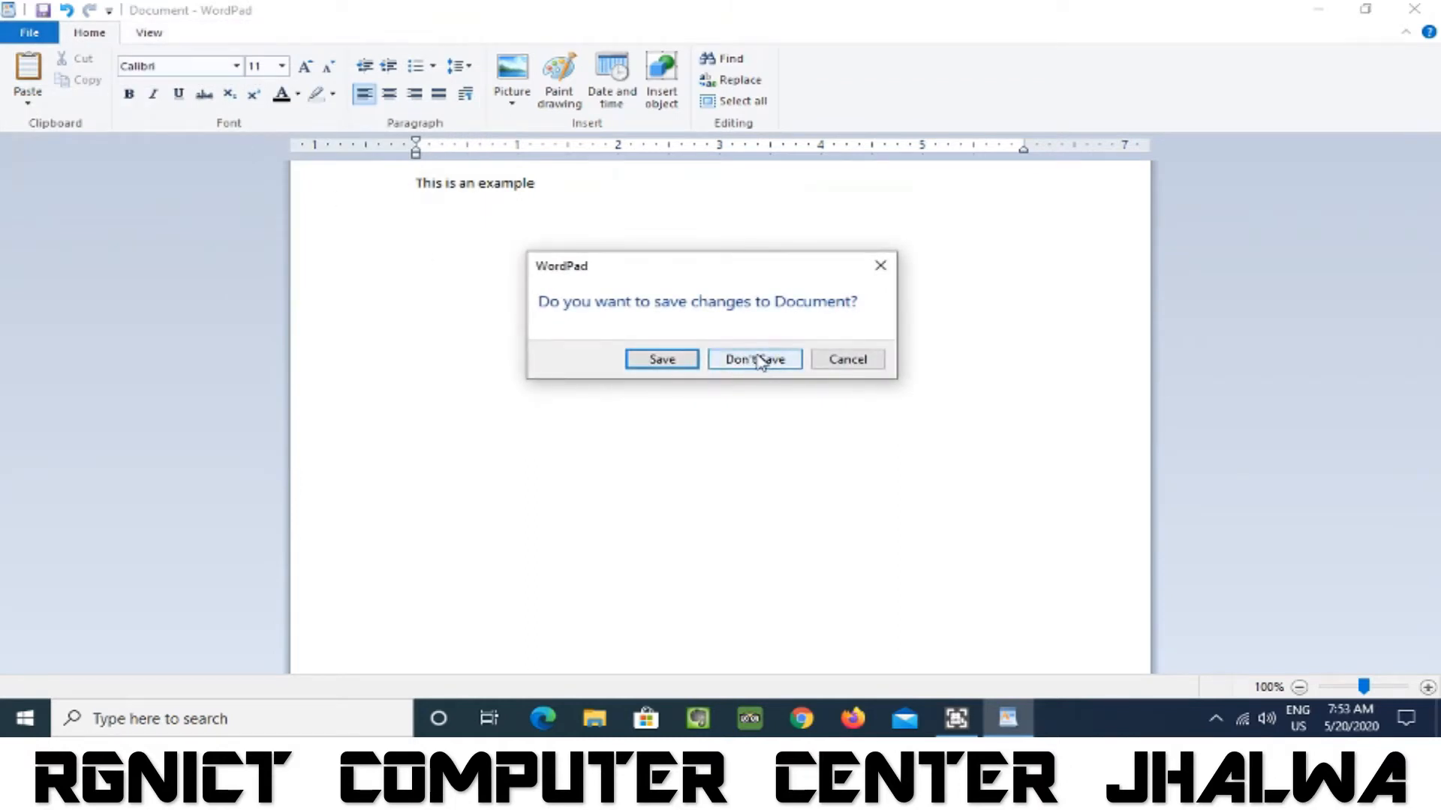
click(760, 362)
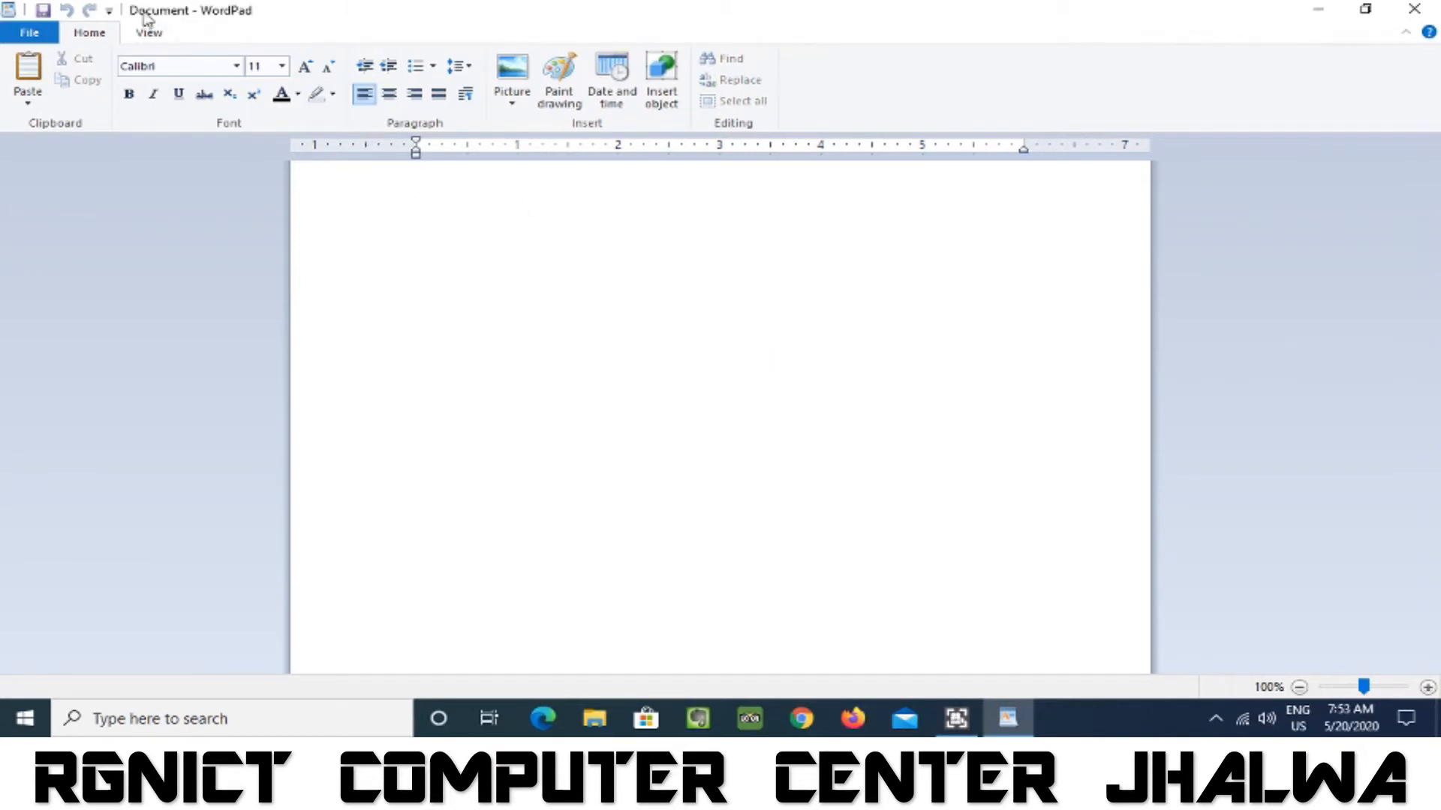
Open the existing document "wordpad class 1.rtf" from the Desktop.
click(28, 32)
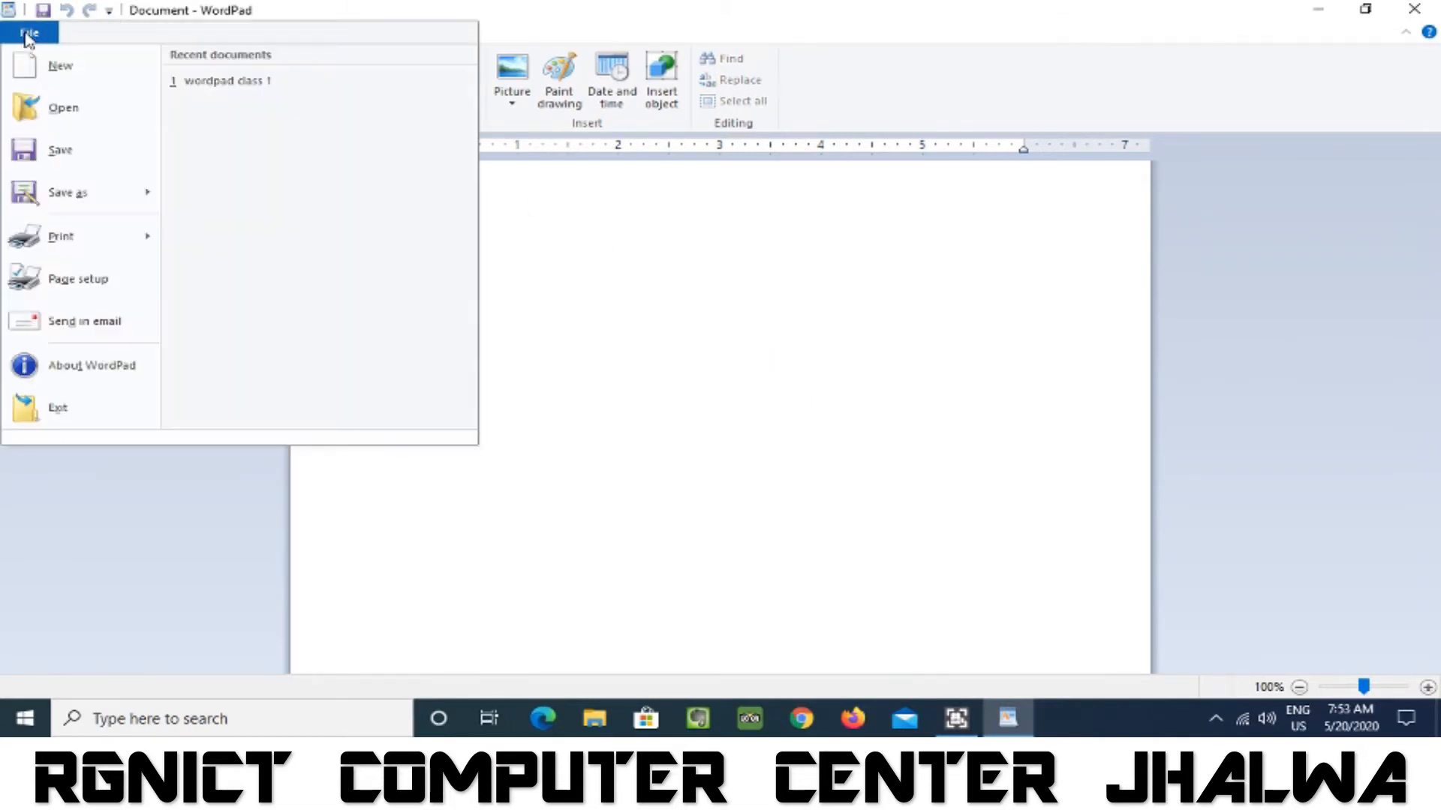
click(60, 112)
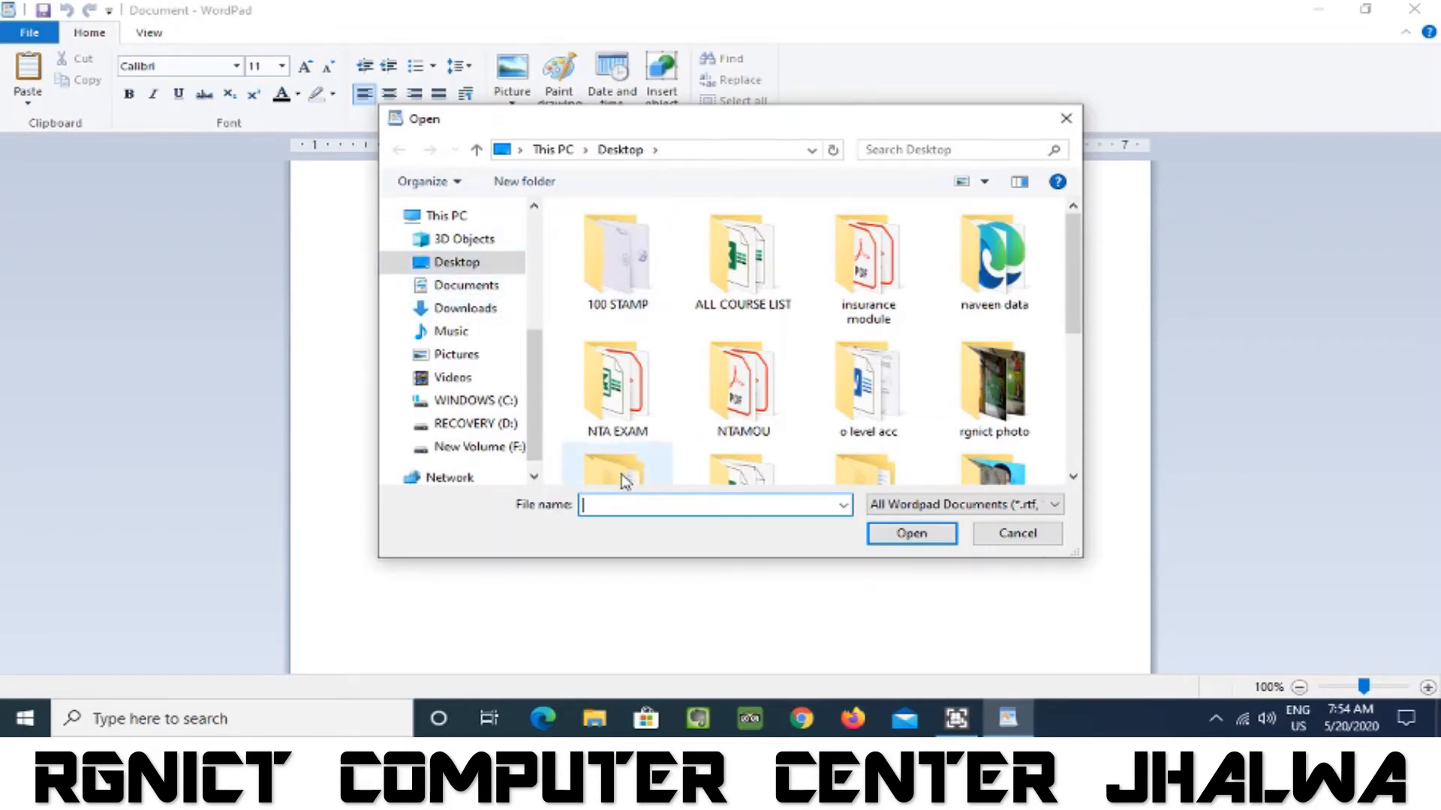
text(wor)
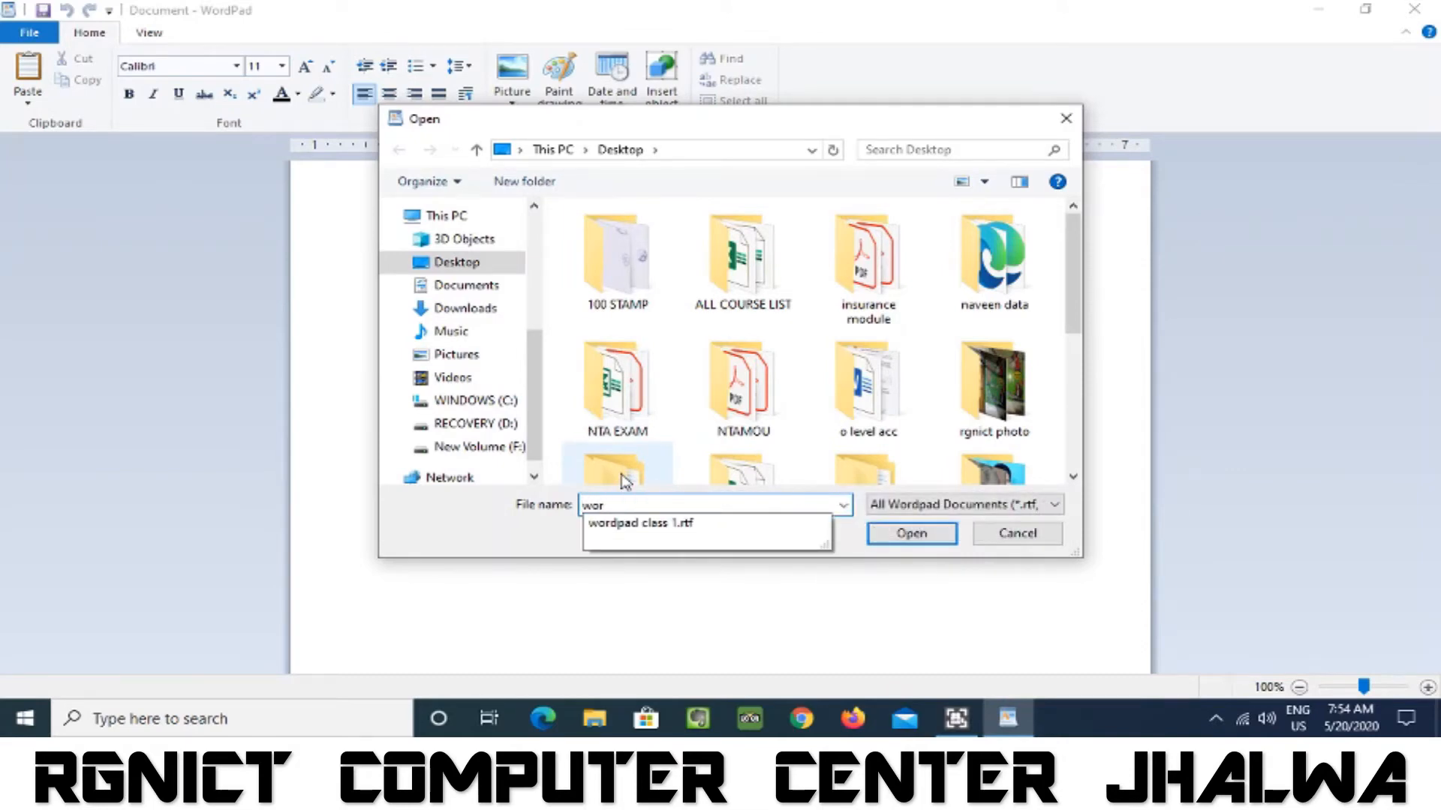
click(650, 523)
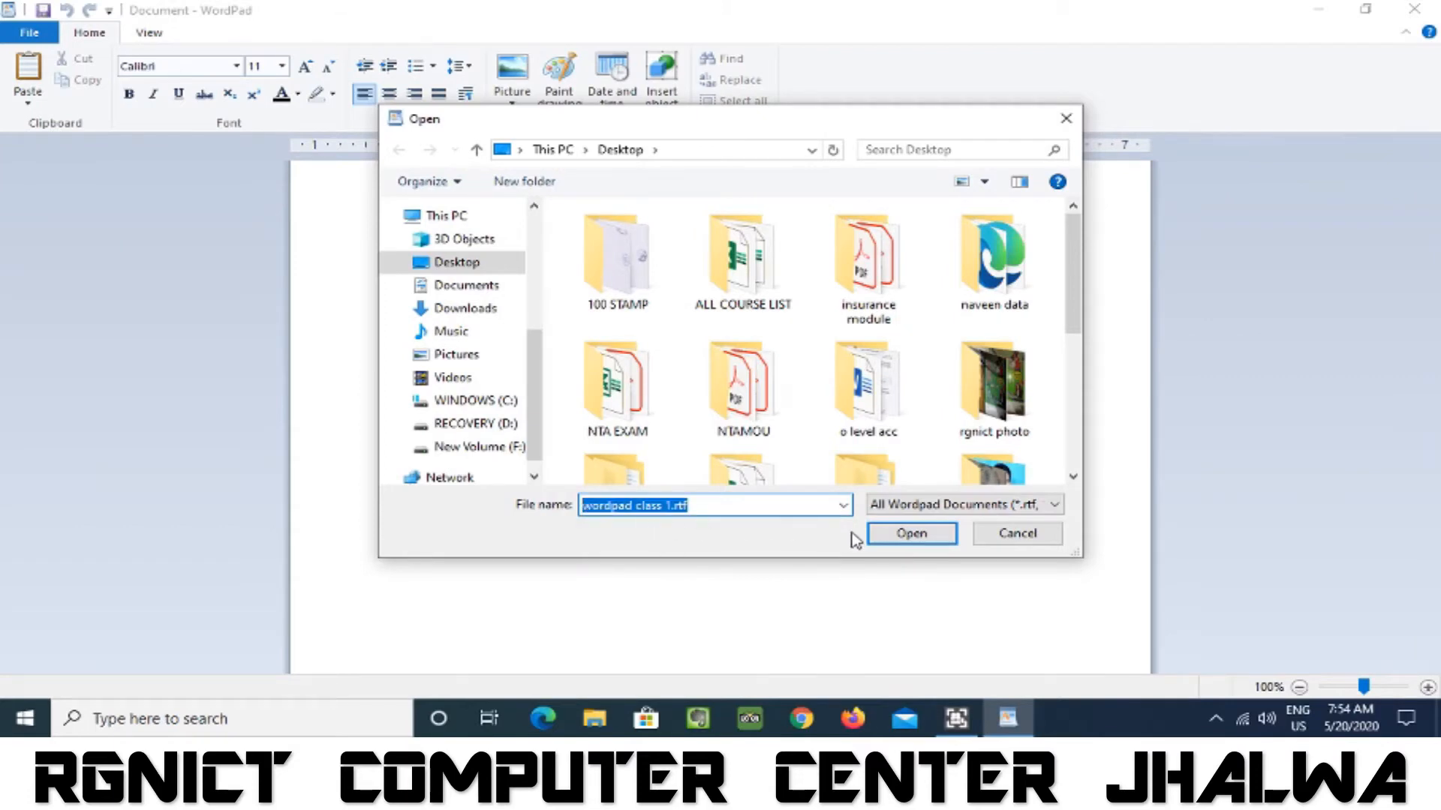
click(904, 534)
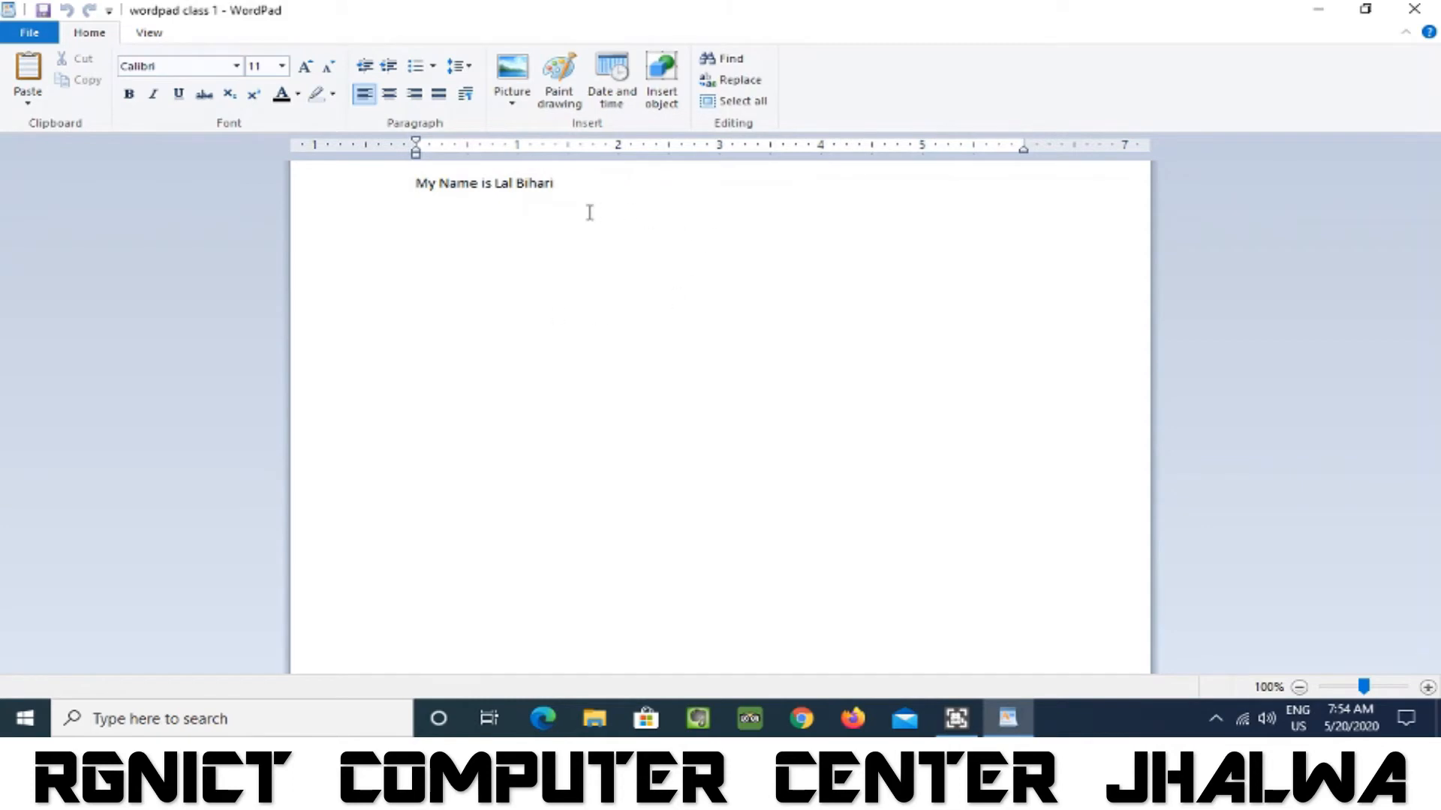
click(28, 36)
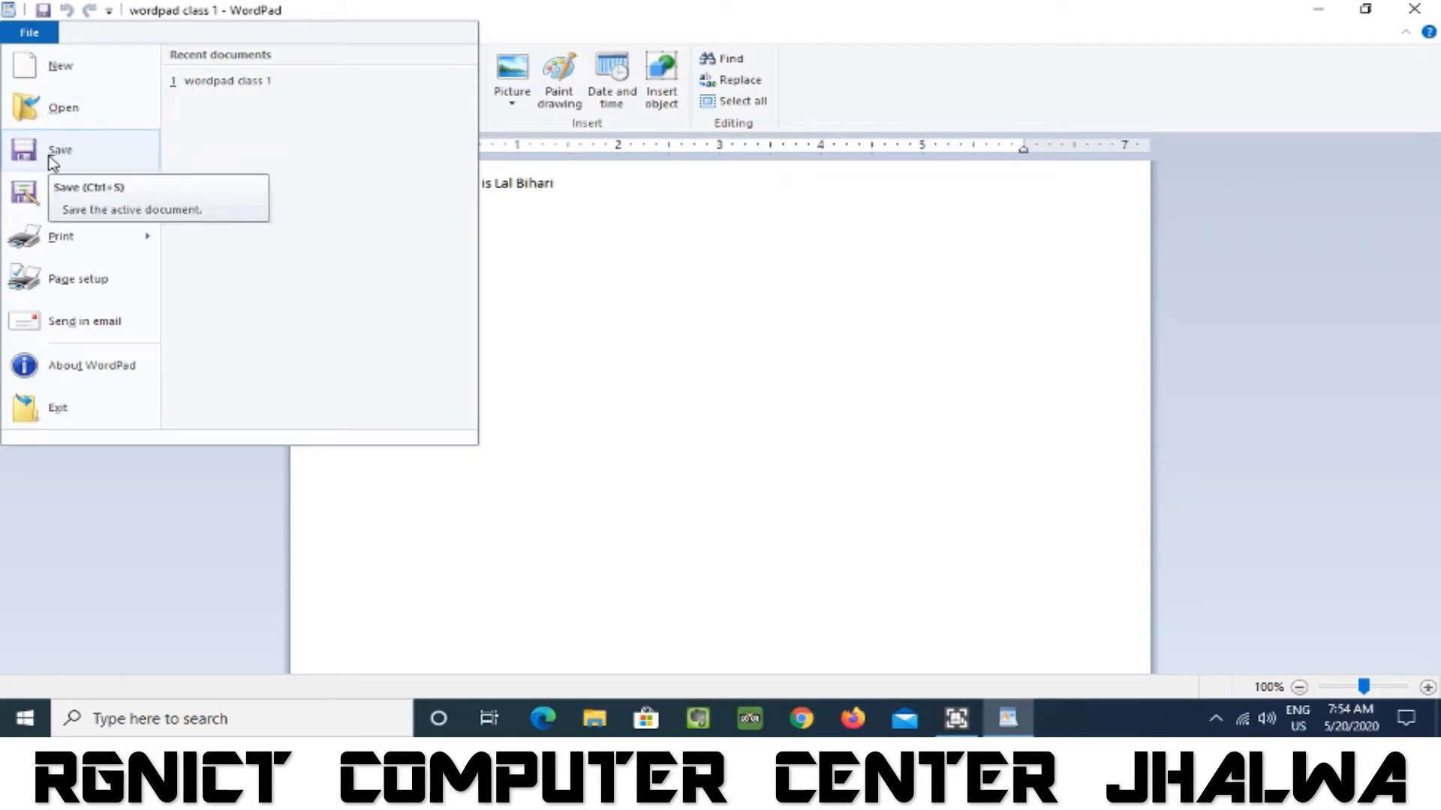
click(589, 184)
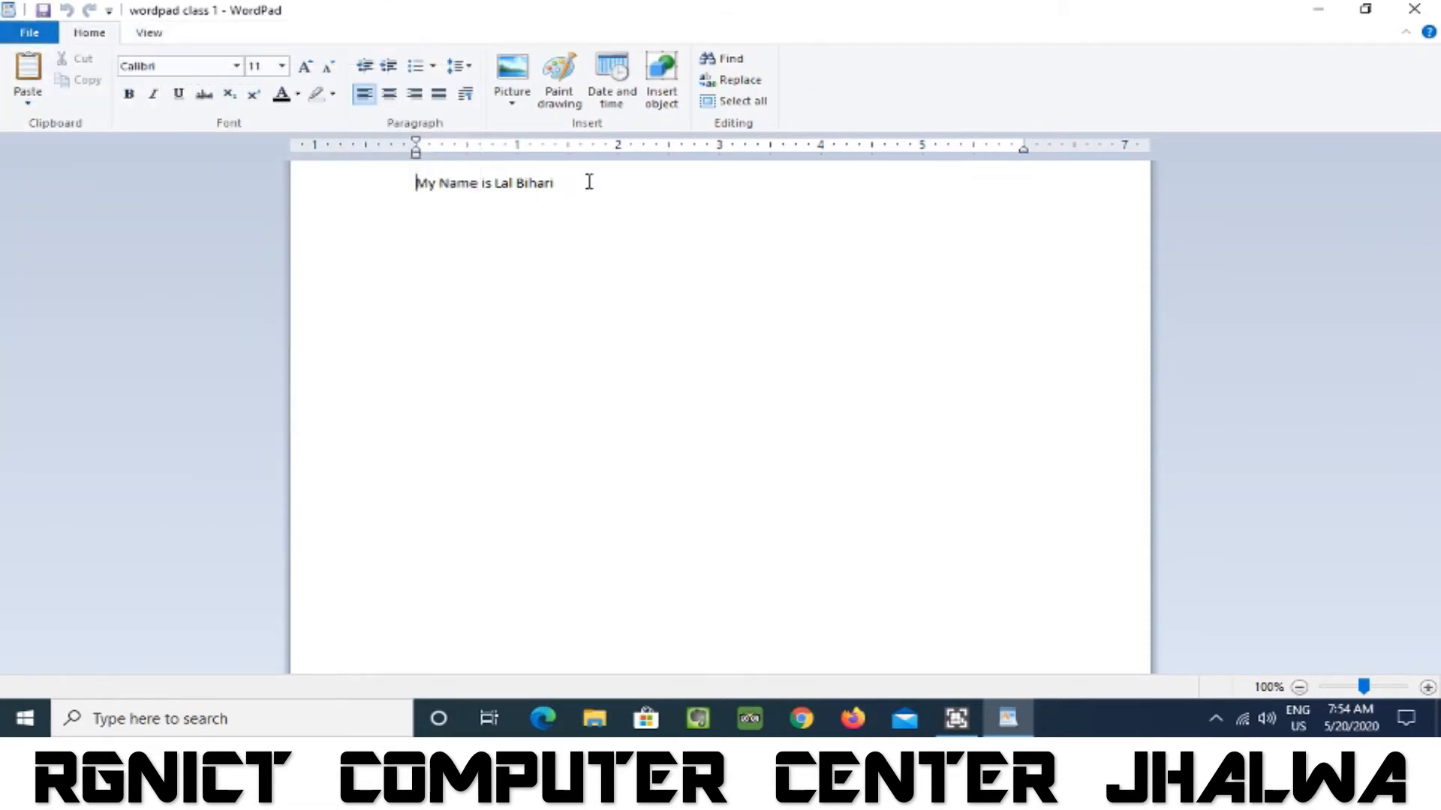
Add a "Wordpad:-" heading on a new line below the first sentence.
click(589, 182)
key(Return)
text(Wordpad:-)
key(Return)
Write "Wordpad is used for simple text editing as well as complex text formating." under the heading and save the document.
text(Wordpad )
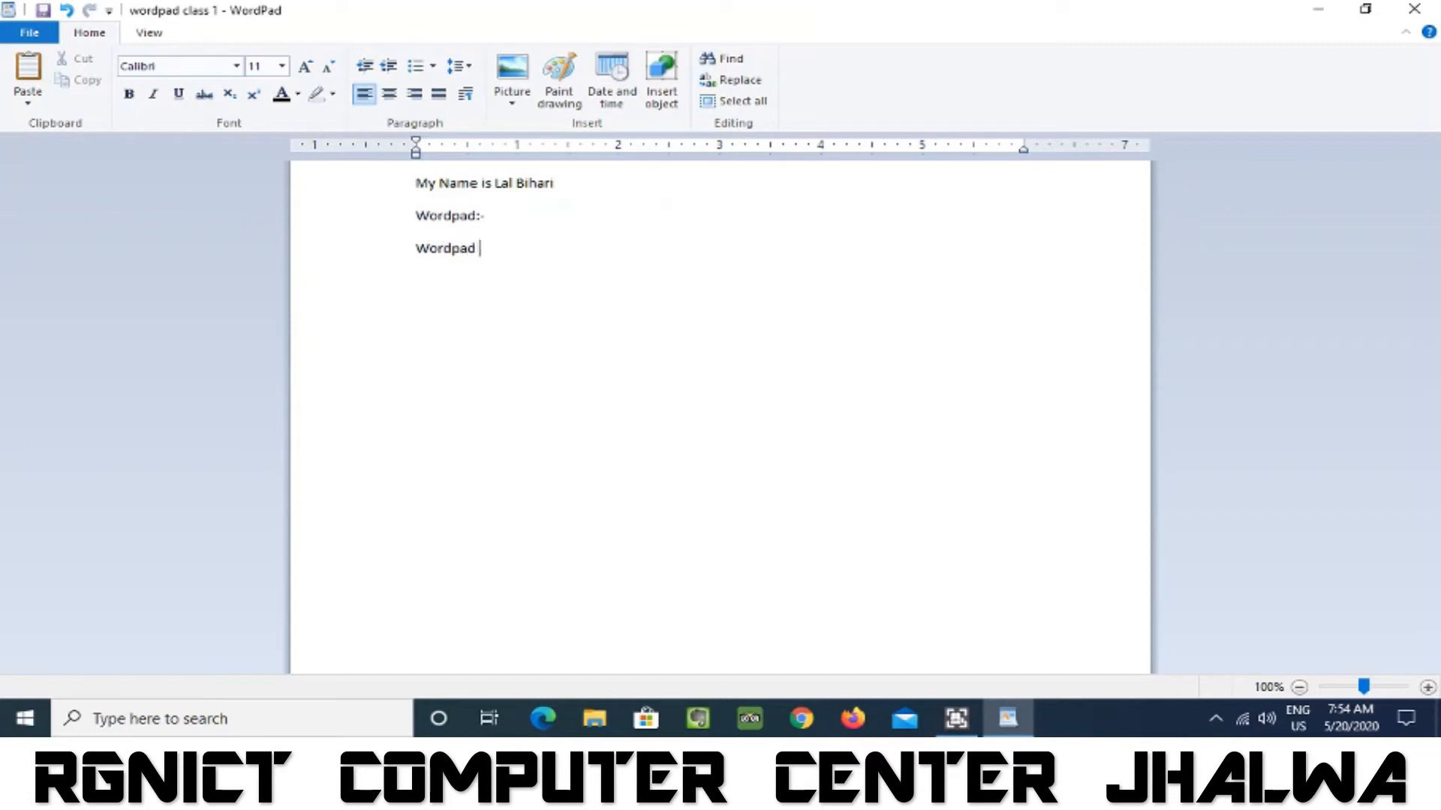
text(Is used for simple )
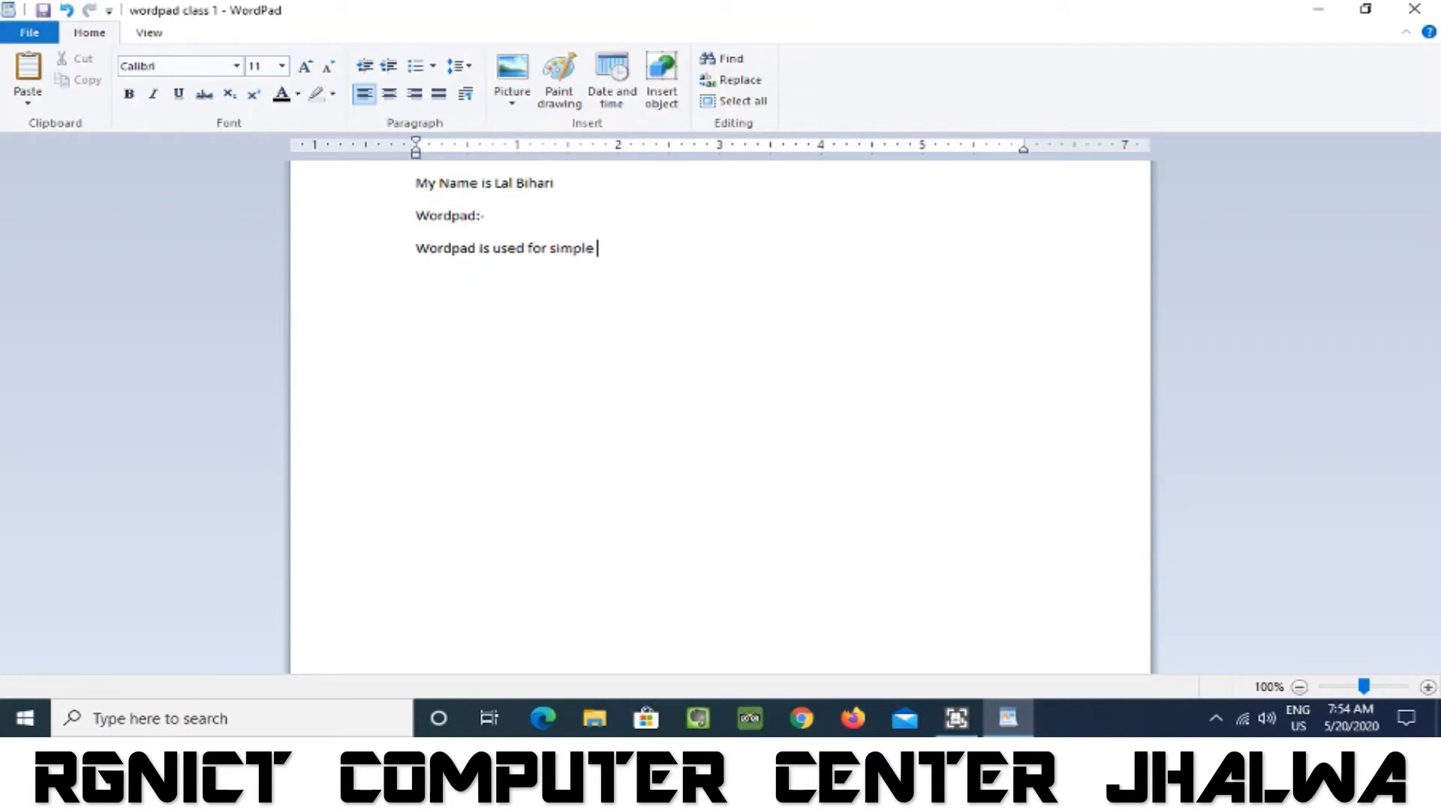
text(tet)
key(BackSpace)
text(xt editing as well as )
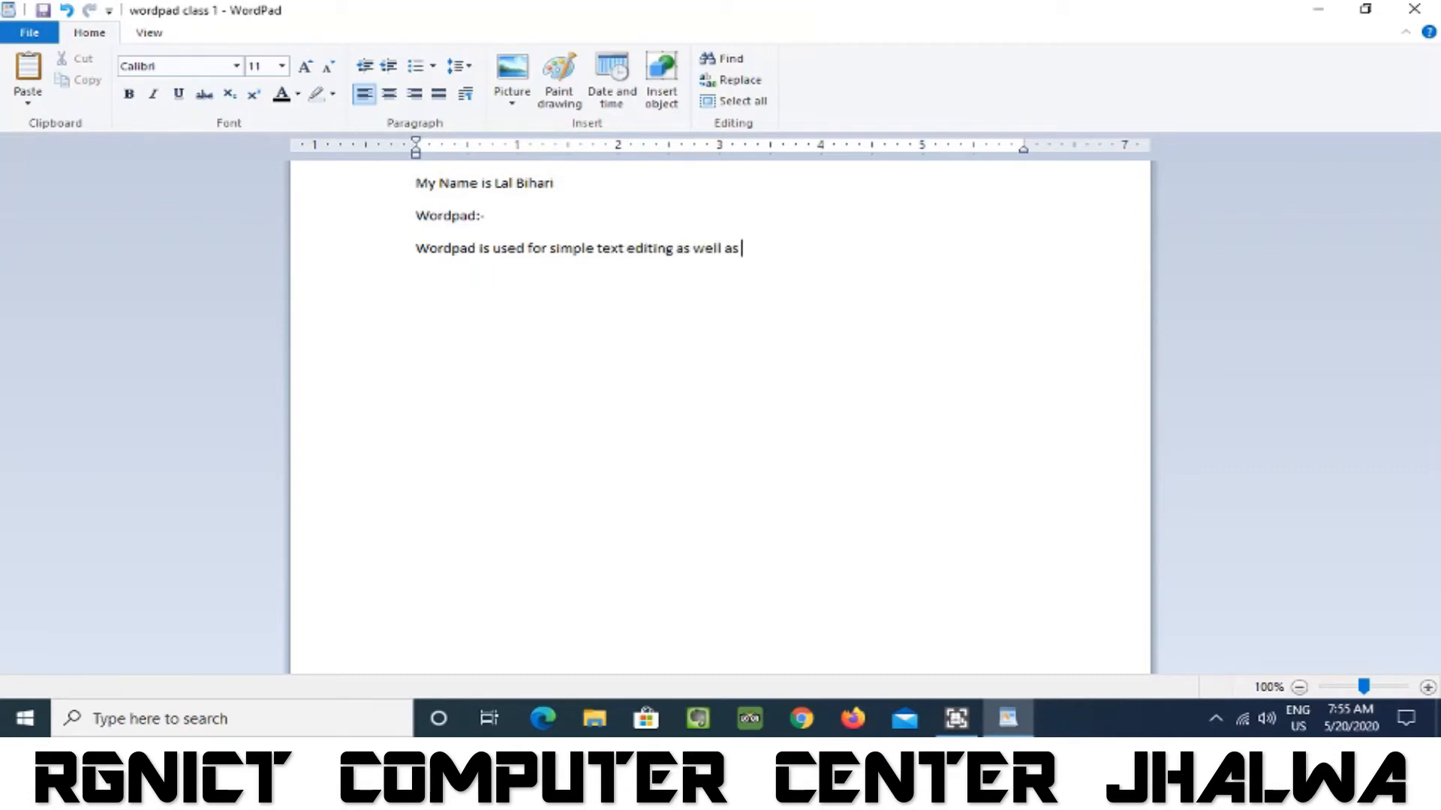
text(complex text formating)
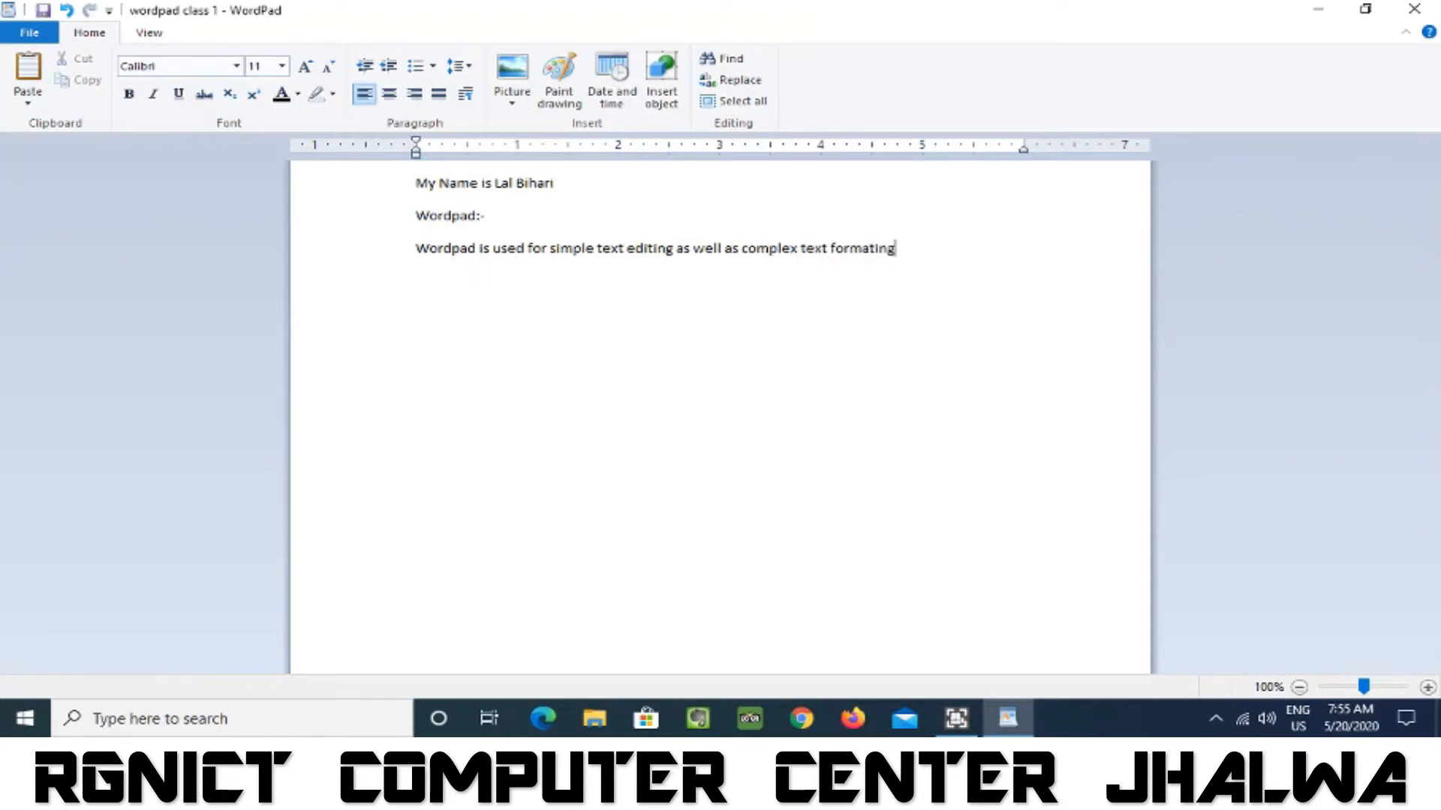
text(.)
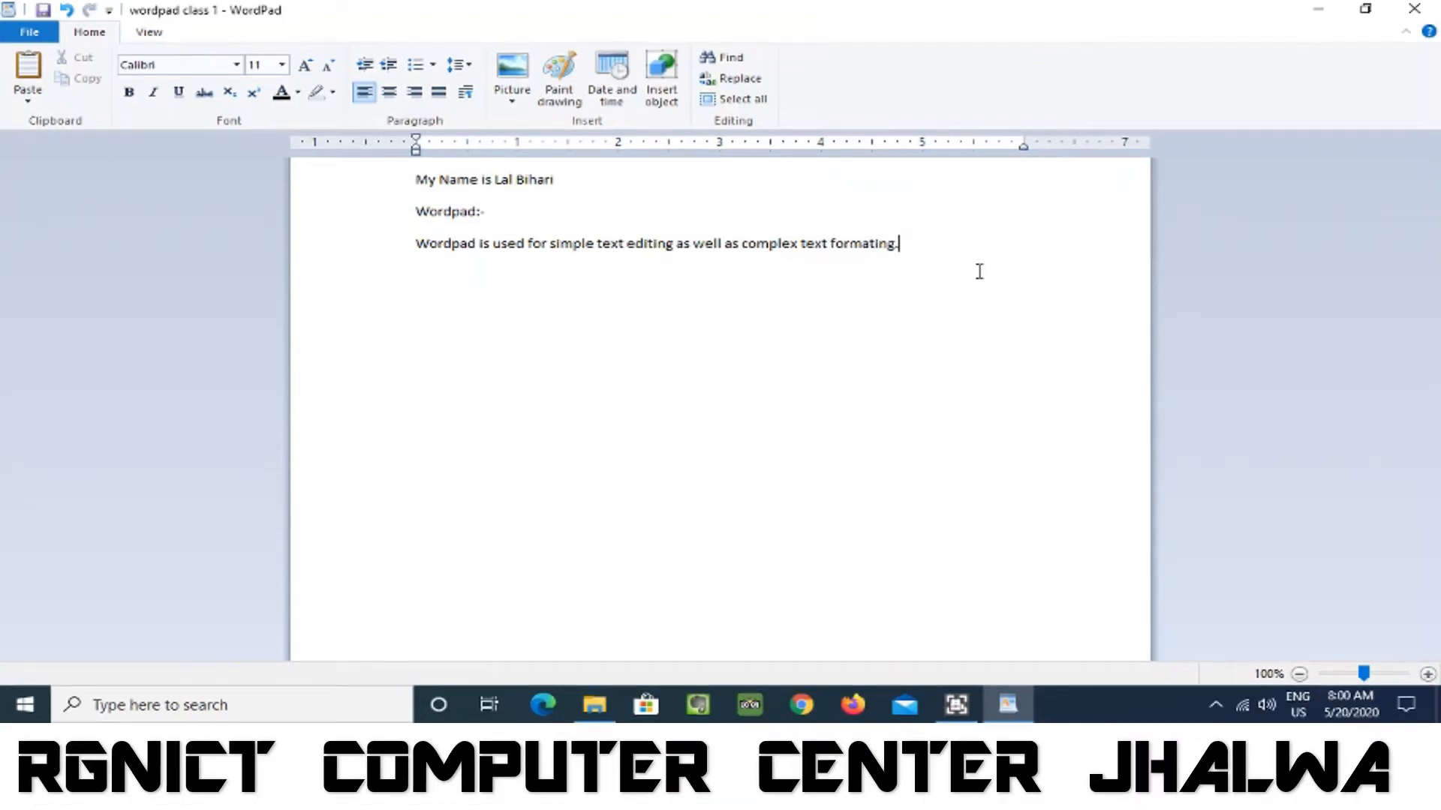
click(30, 33)
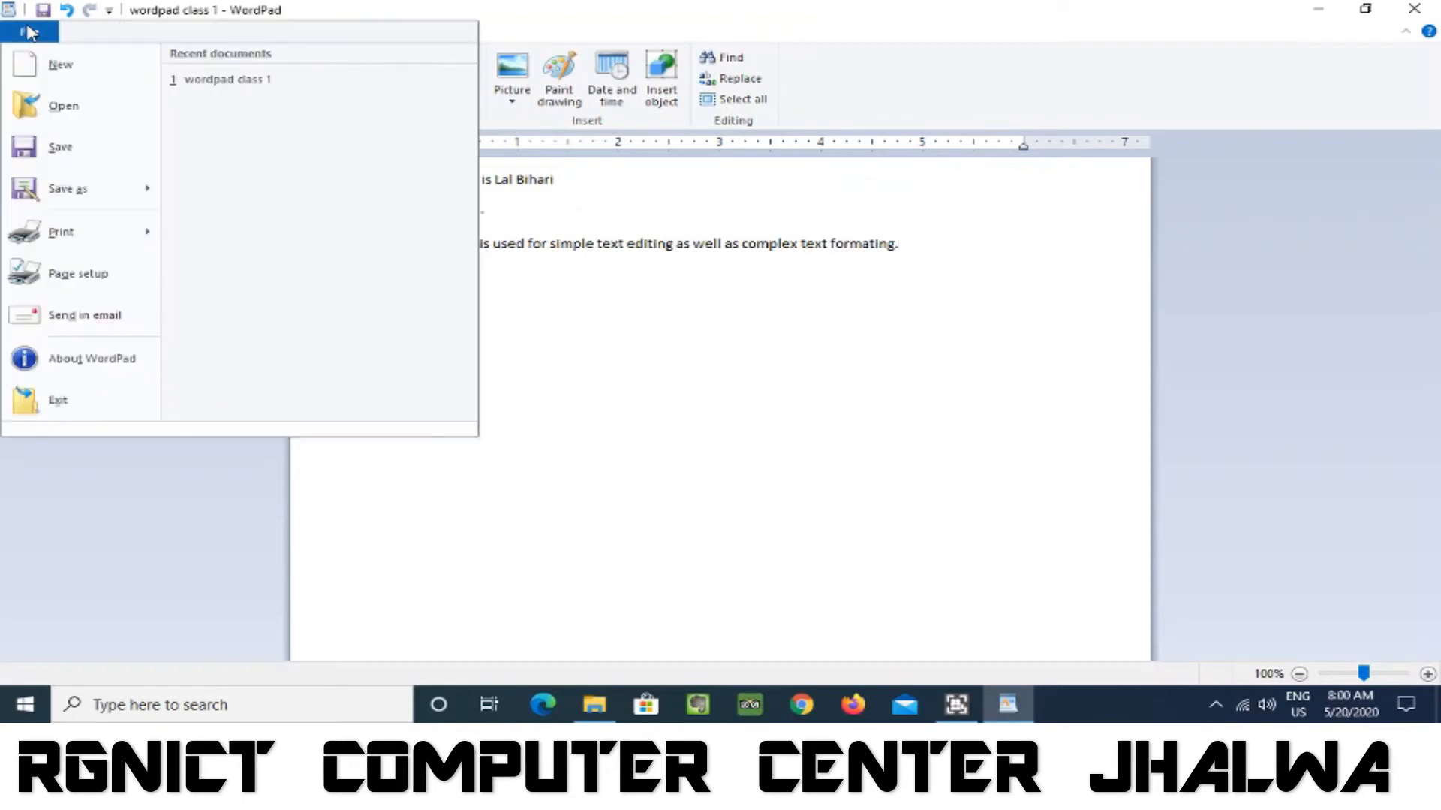
click(51, 152)
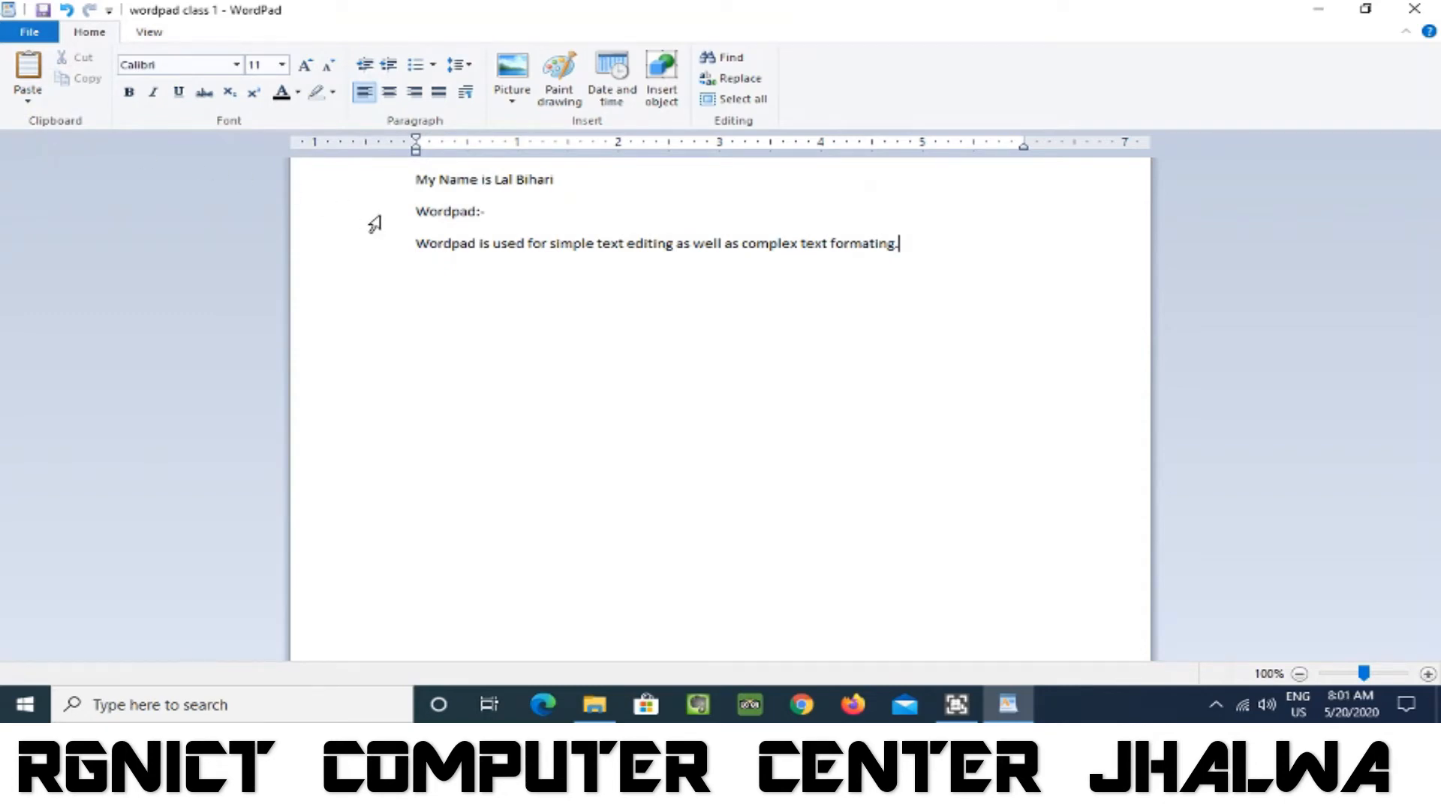
Save a copy of the document to the Desktop as "new2" in Rich Text Format.
click(30, 32)
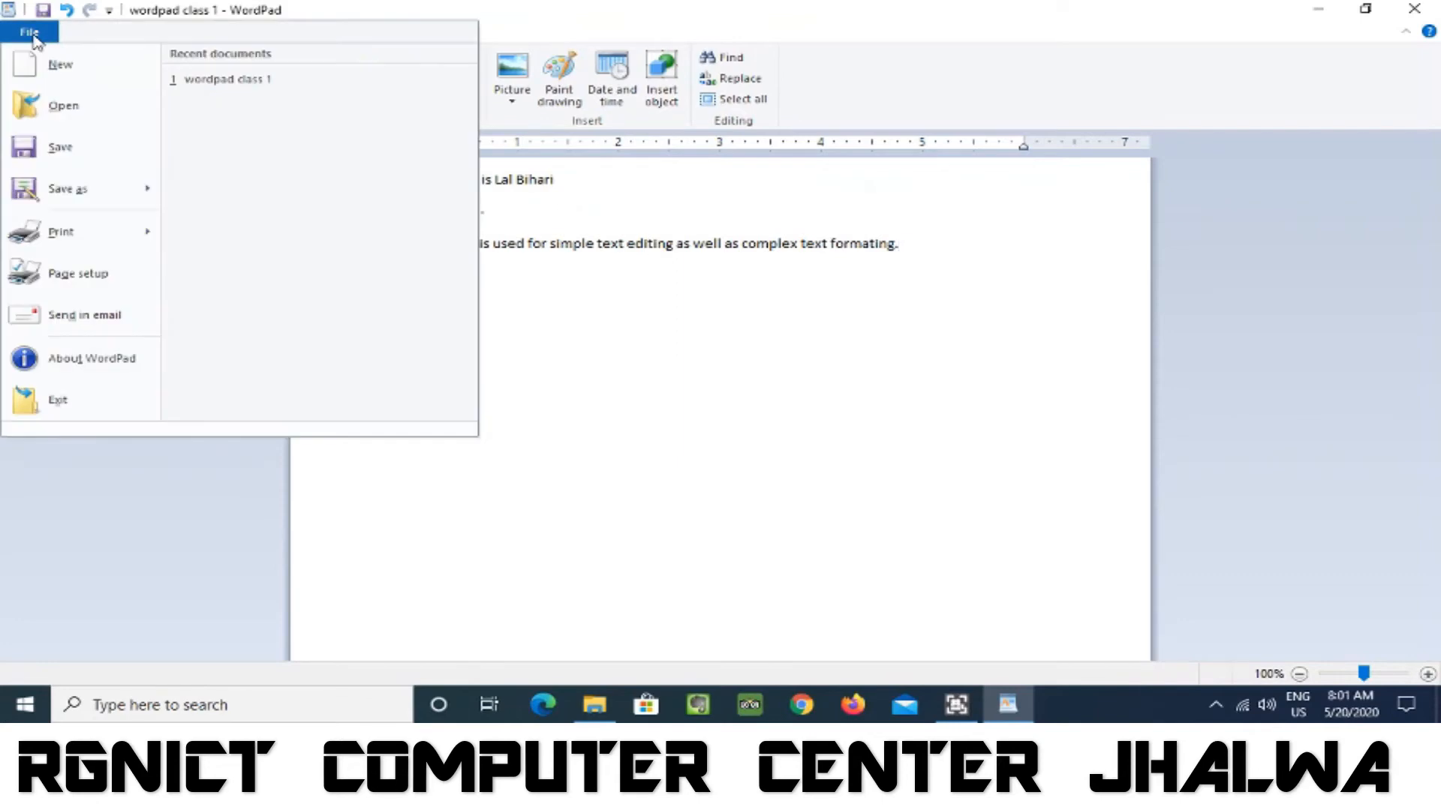
mouse_move(74, 197)
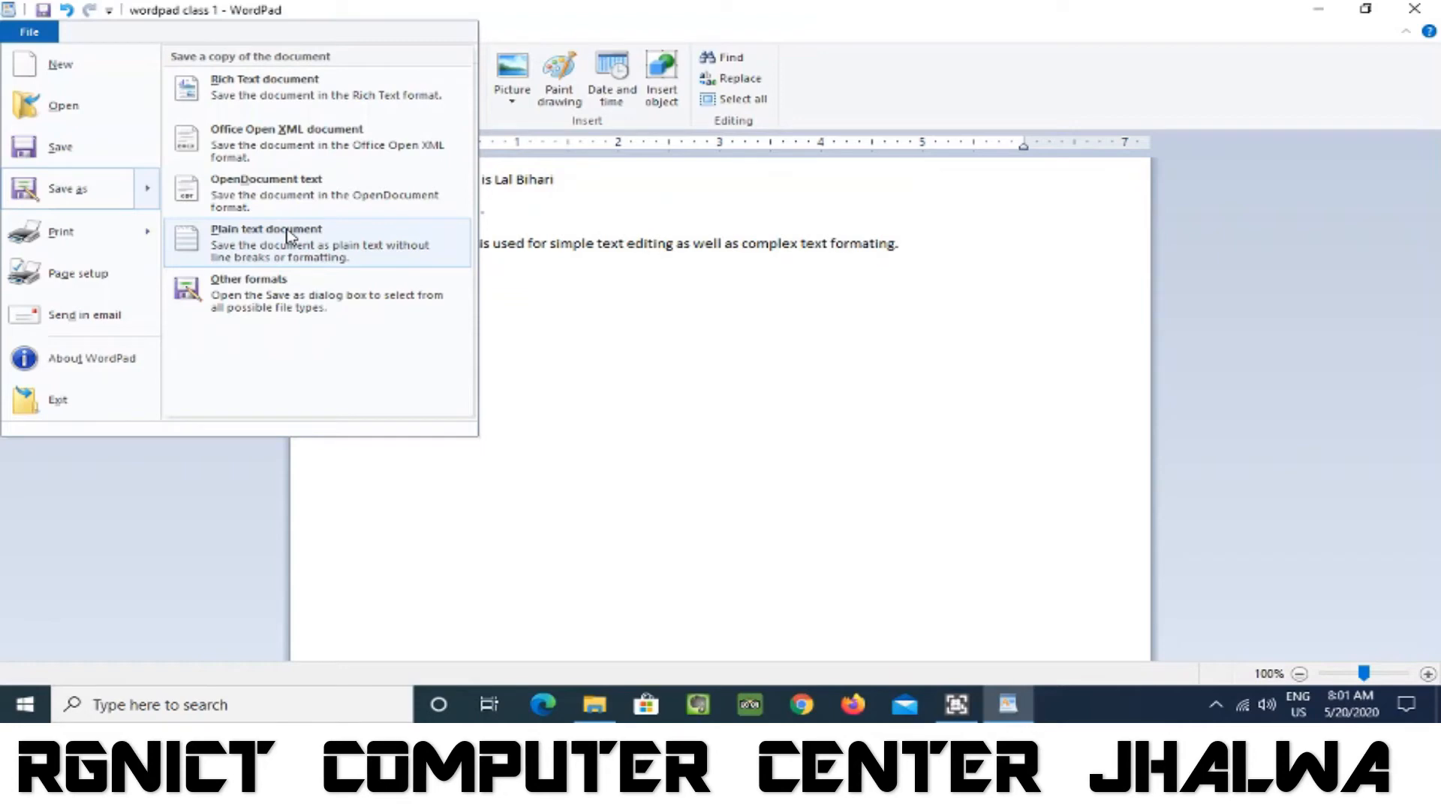
click(268, 88)
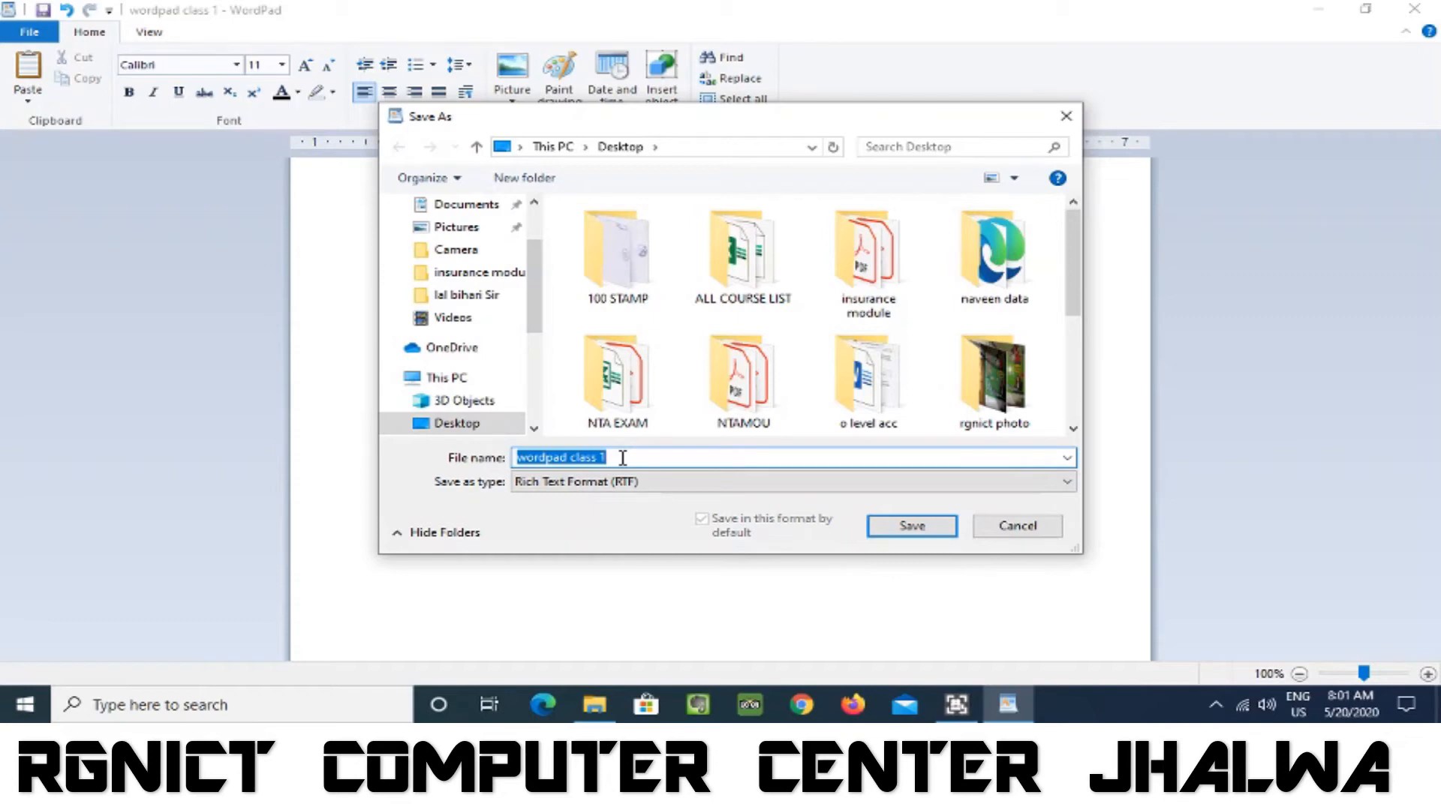
text(ne)
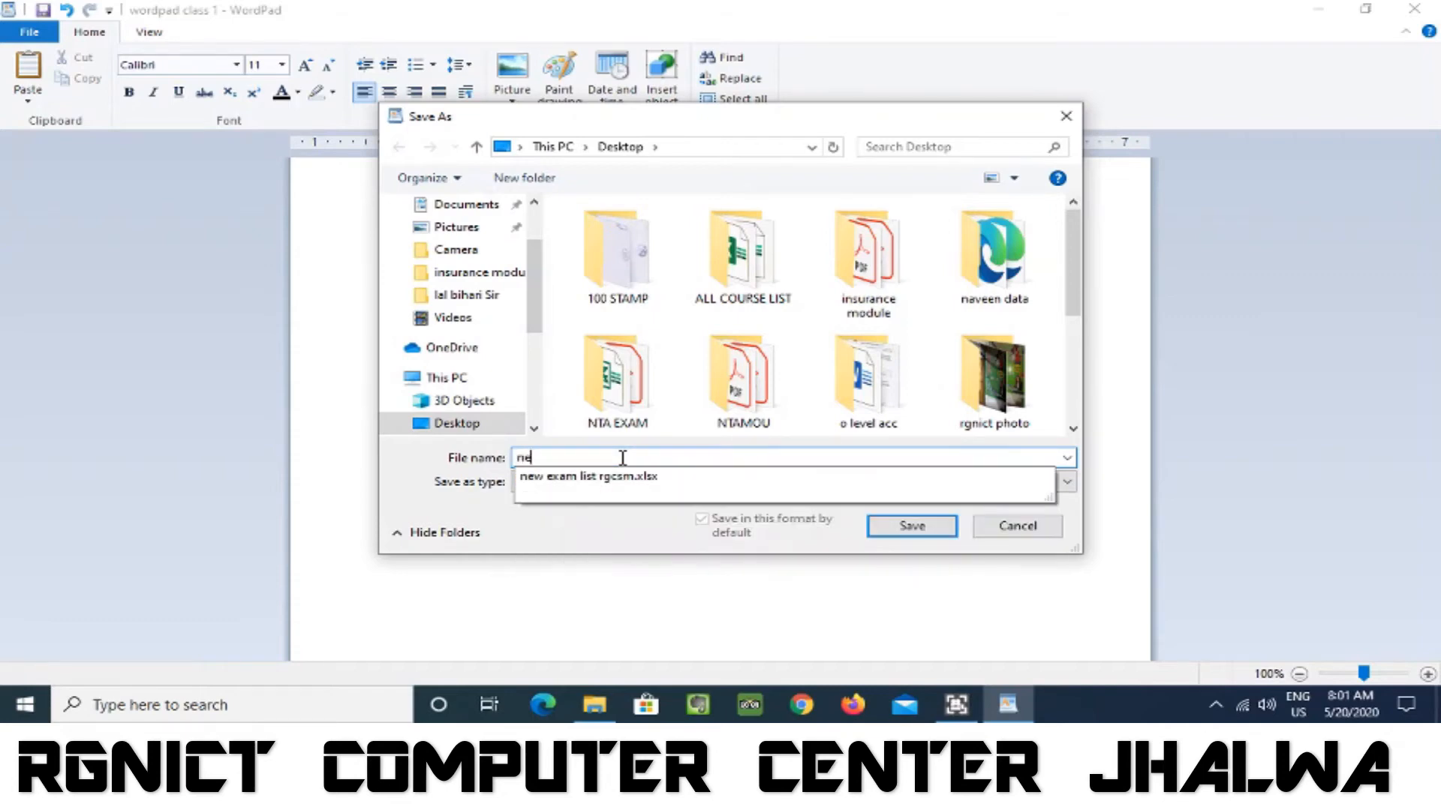
text(w2)
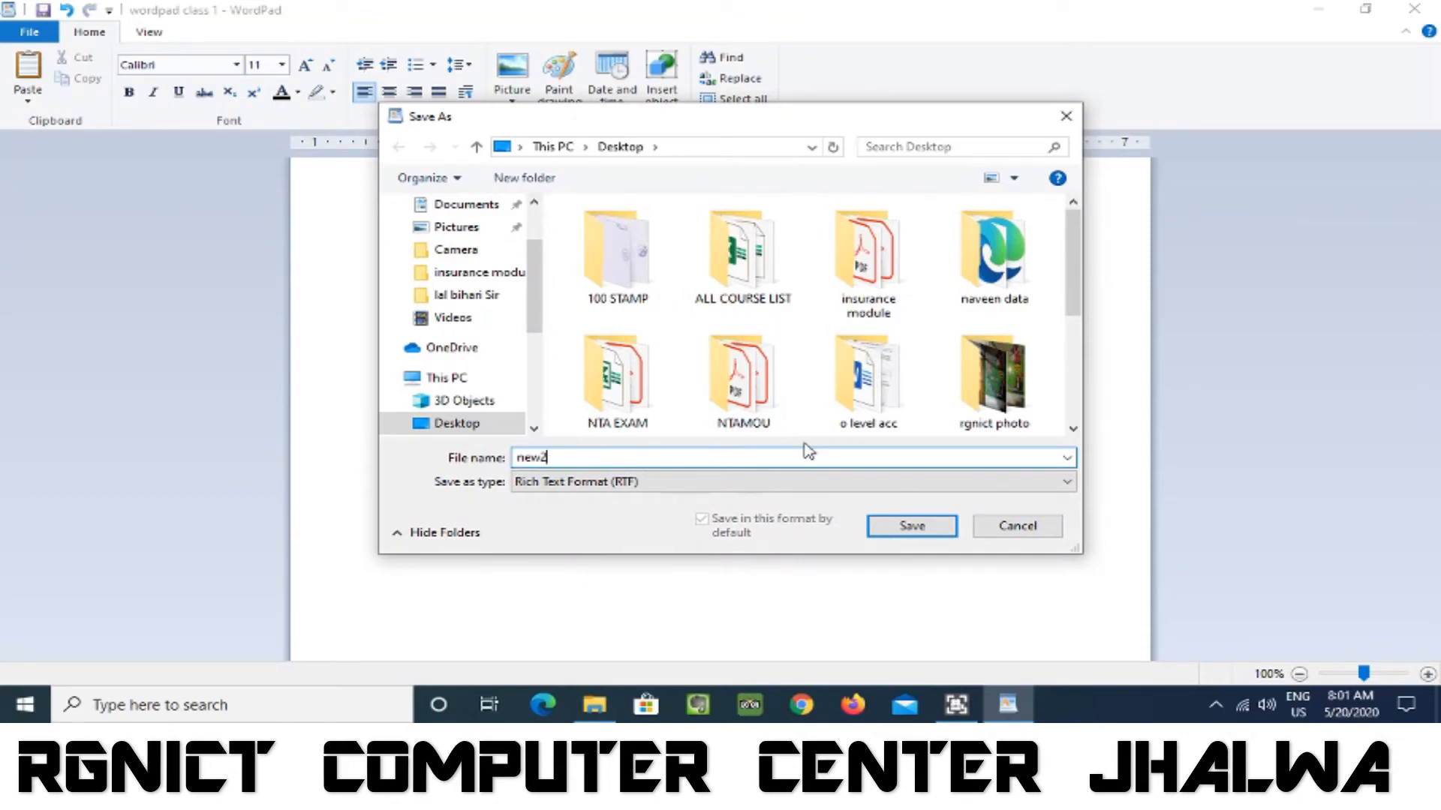
click(910, 527)
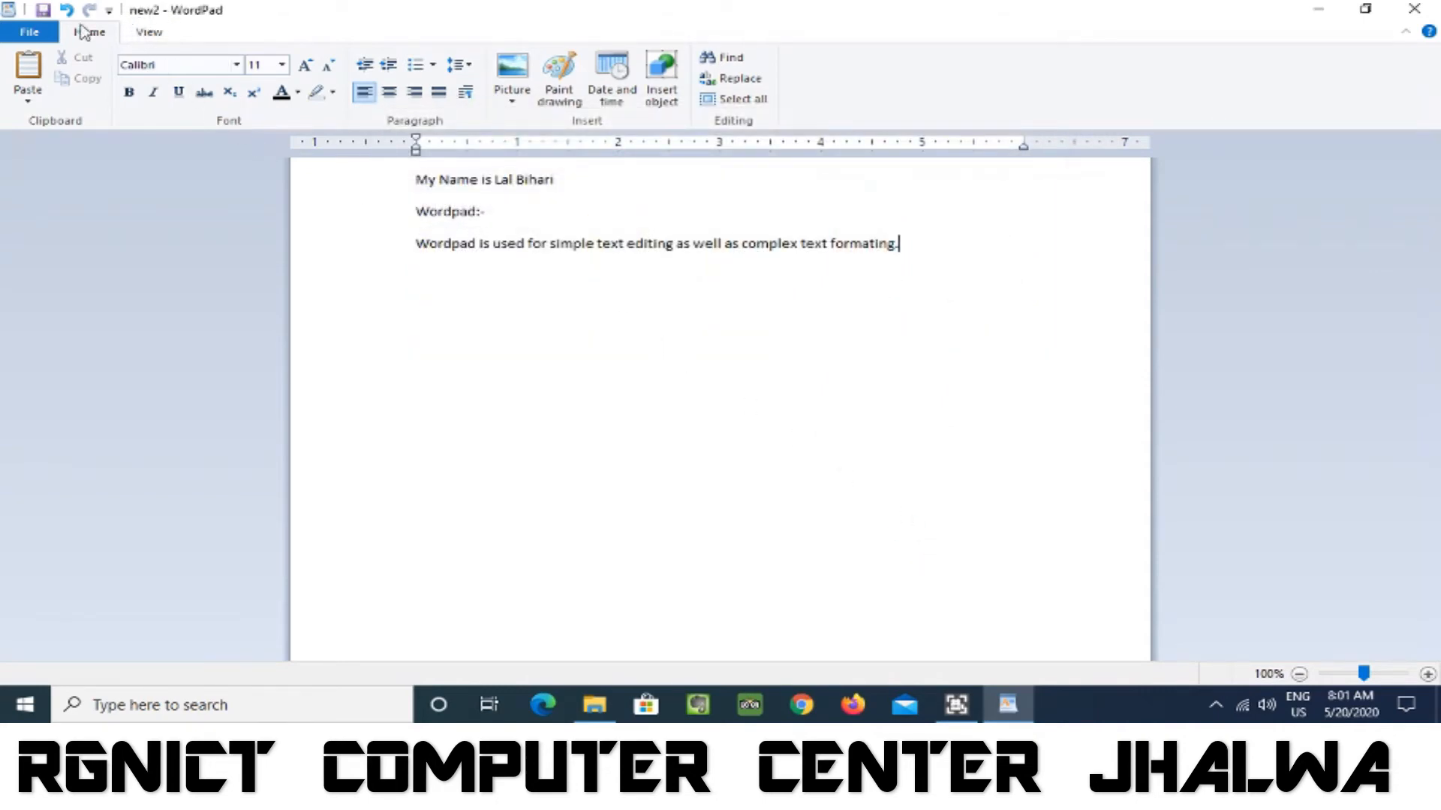
click(33, 39)
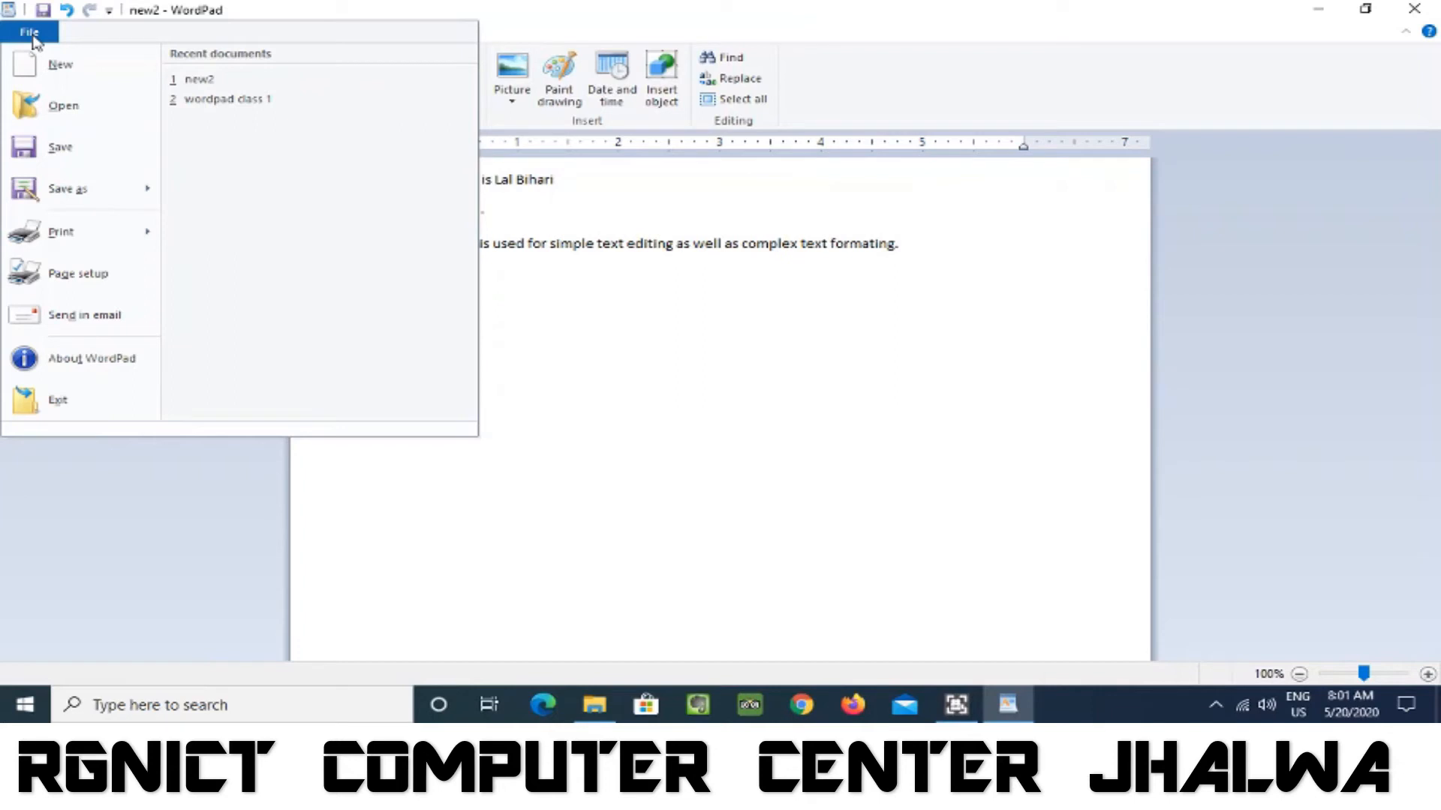
click(659, 276)
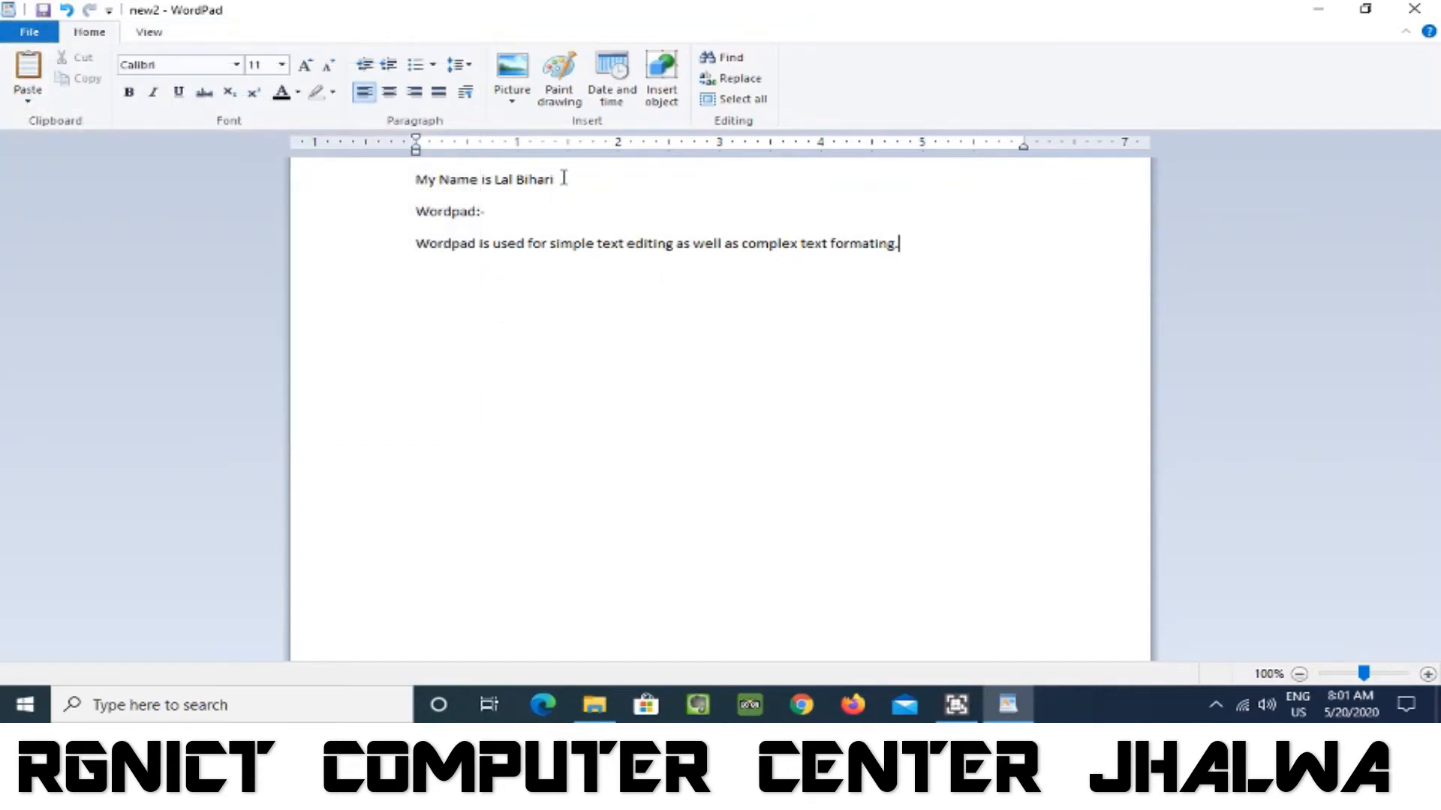
Format the first line of the document in Bauhaus 93, size 26, with red text.
drag(555, 179, 413, 180)
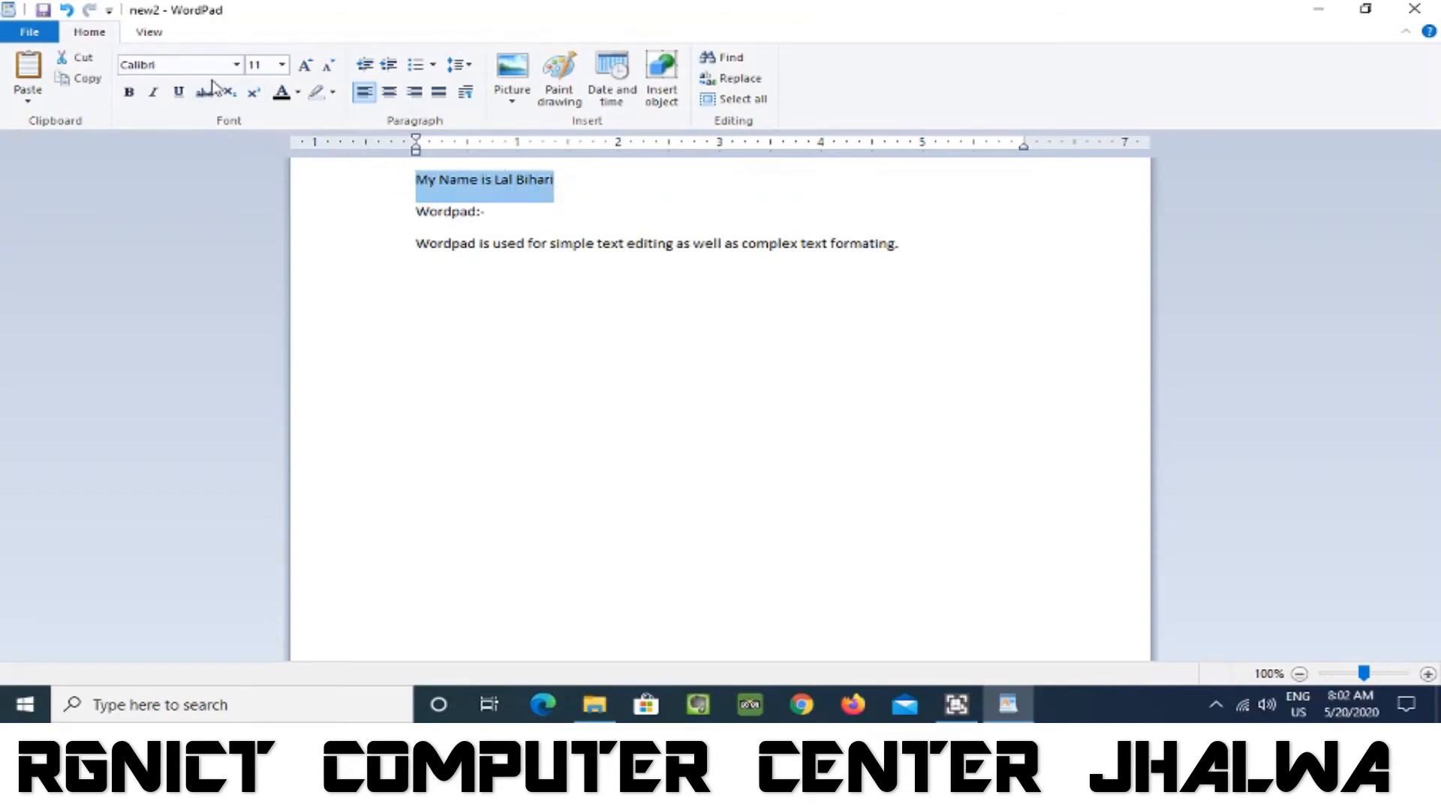
click(237, 64)
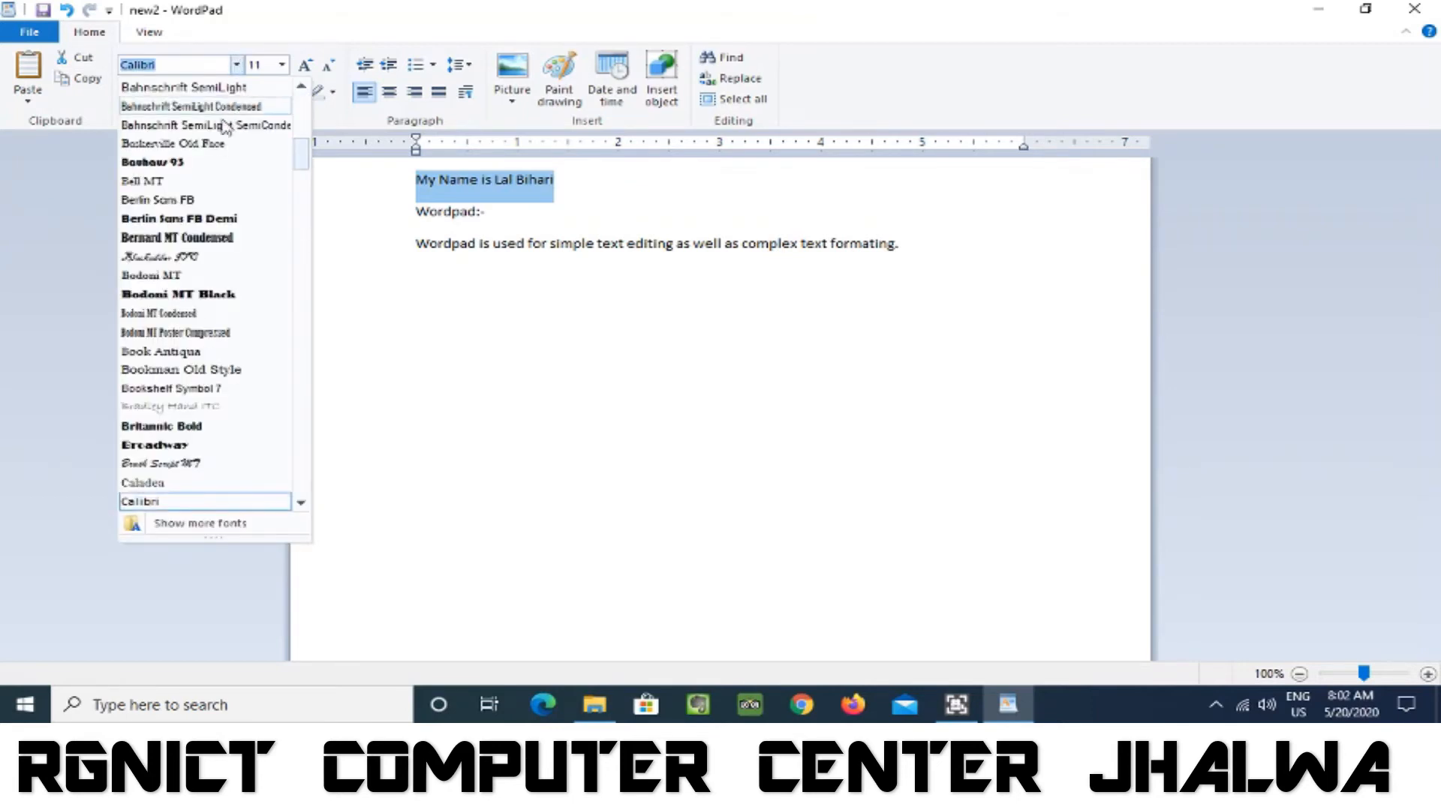
click(213, 163)
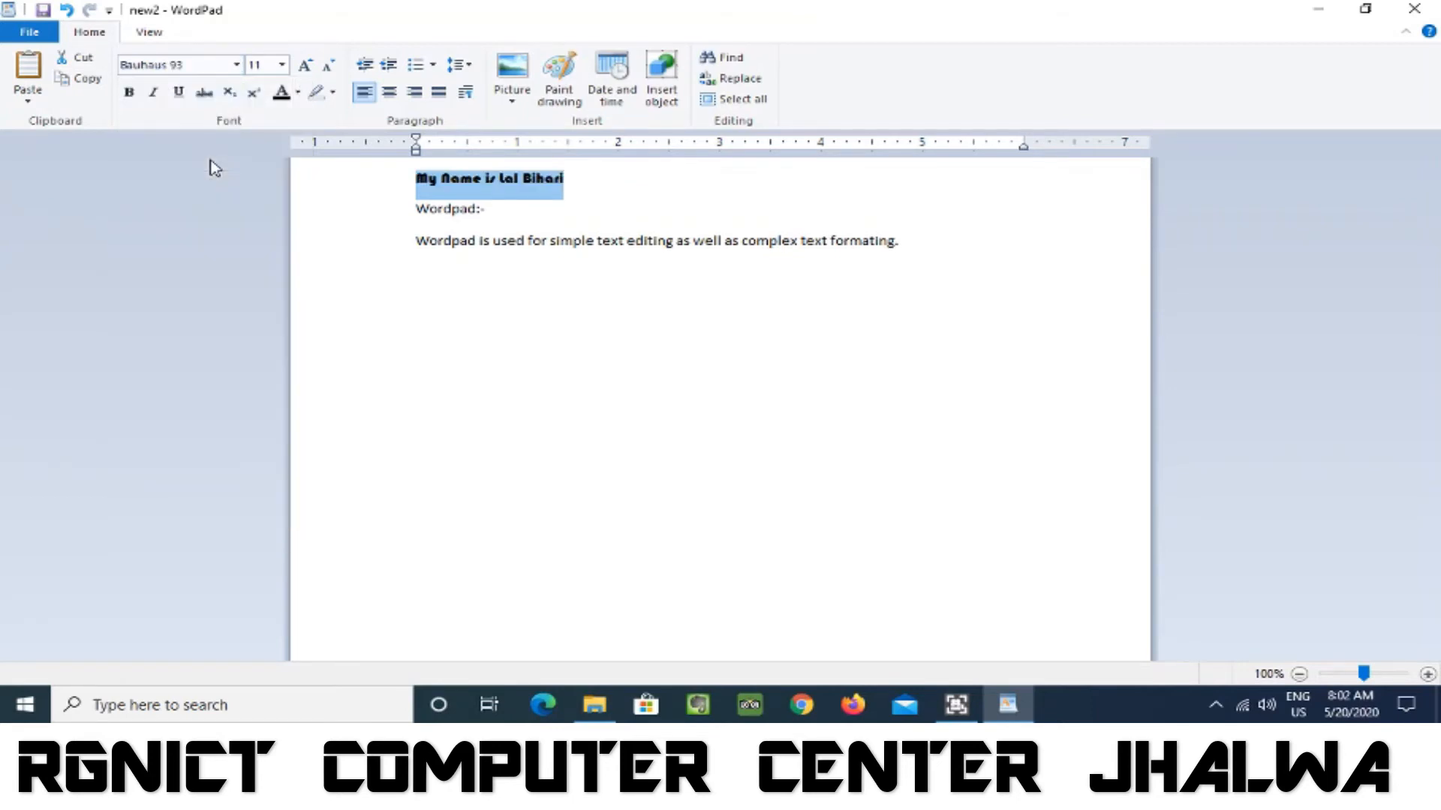
click(283, 65)
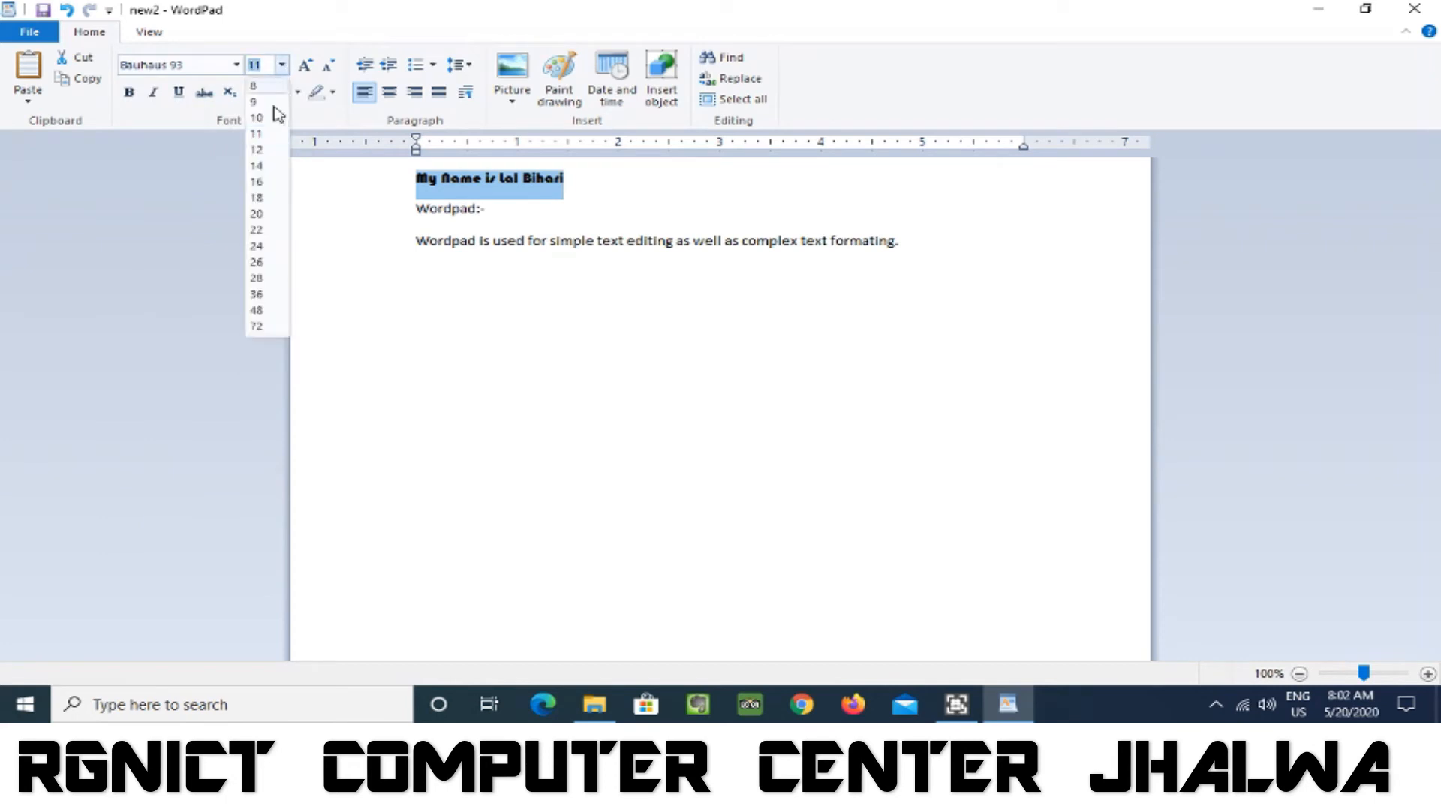
click(256, 262)
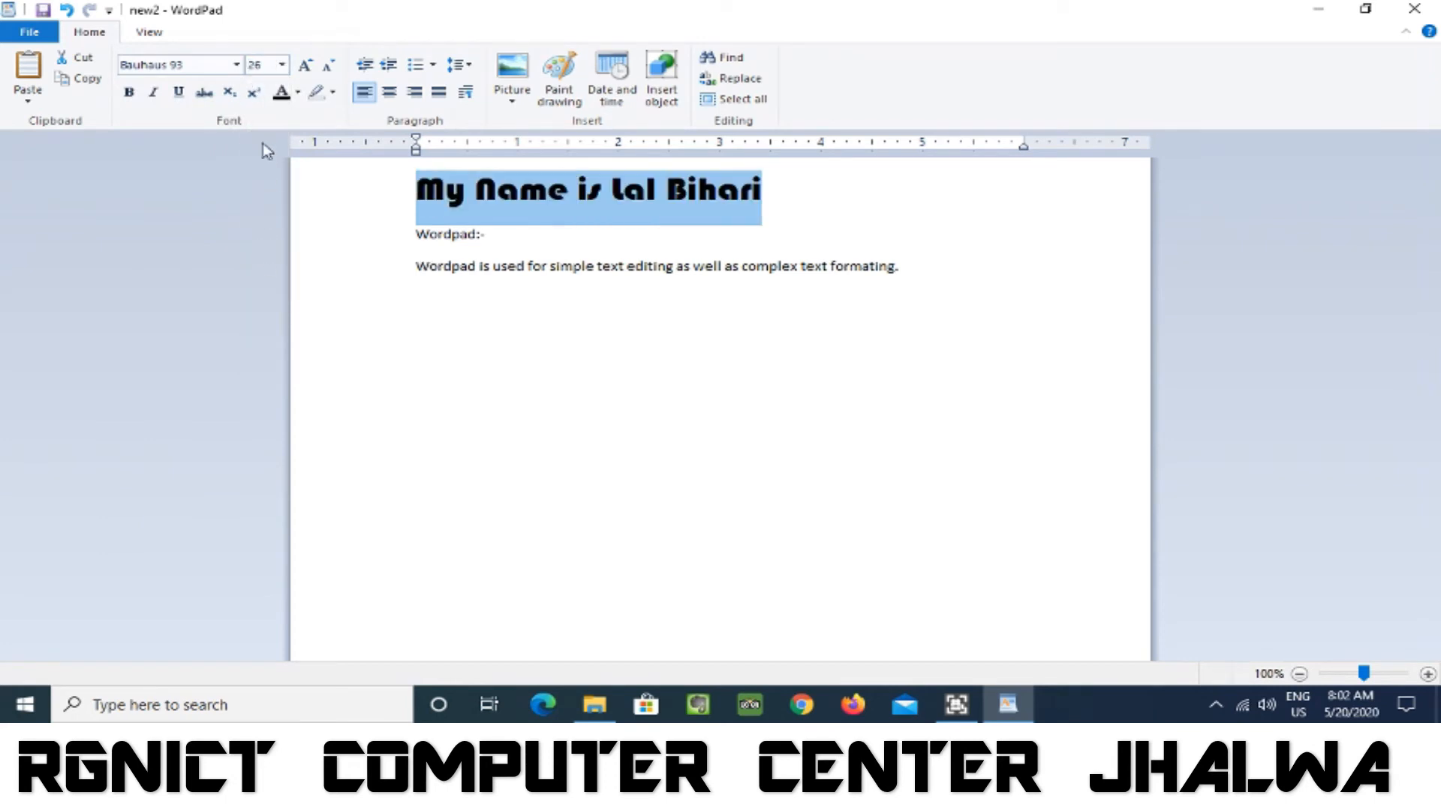
click(295, 94)
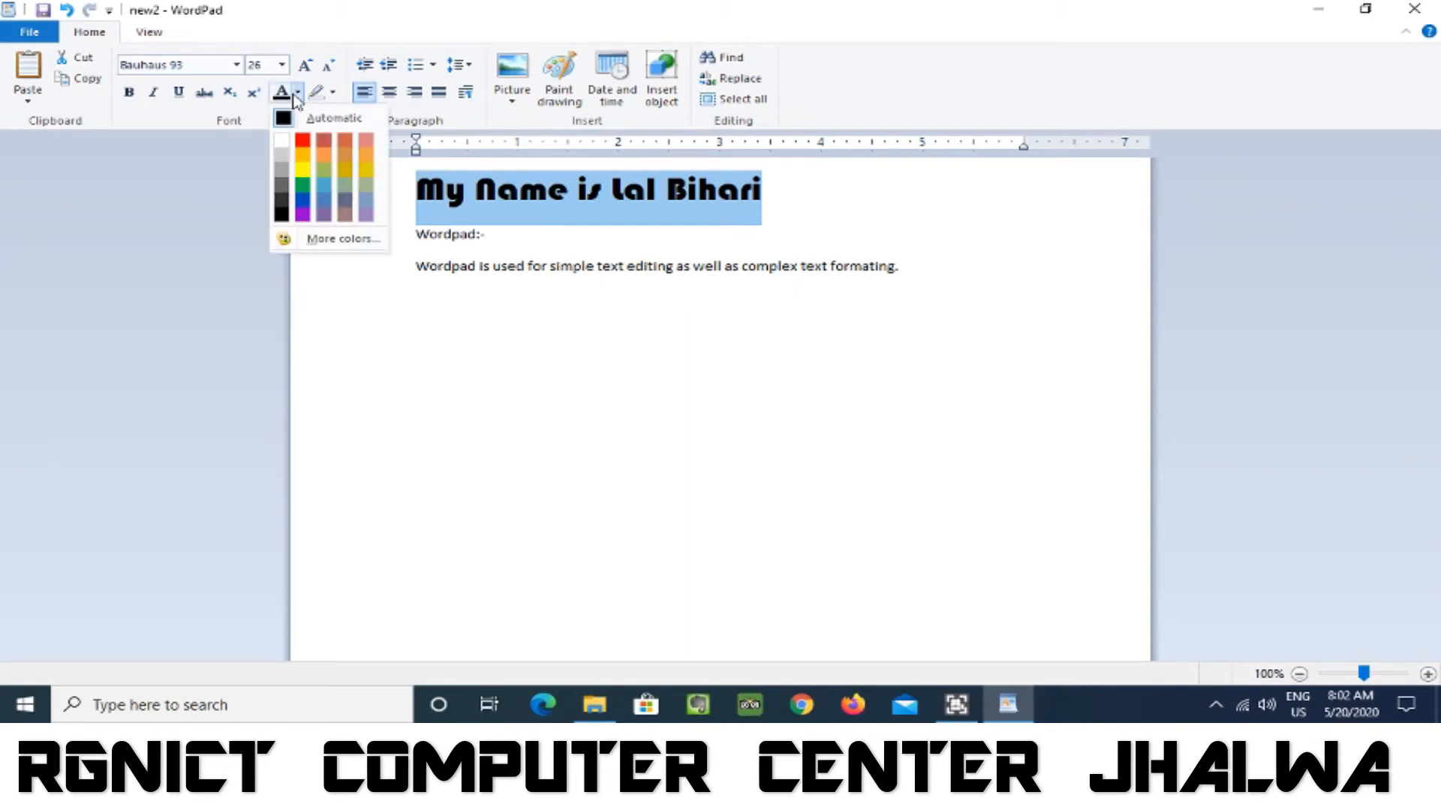
click(303, 142)
click(819, 277)
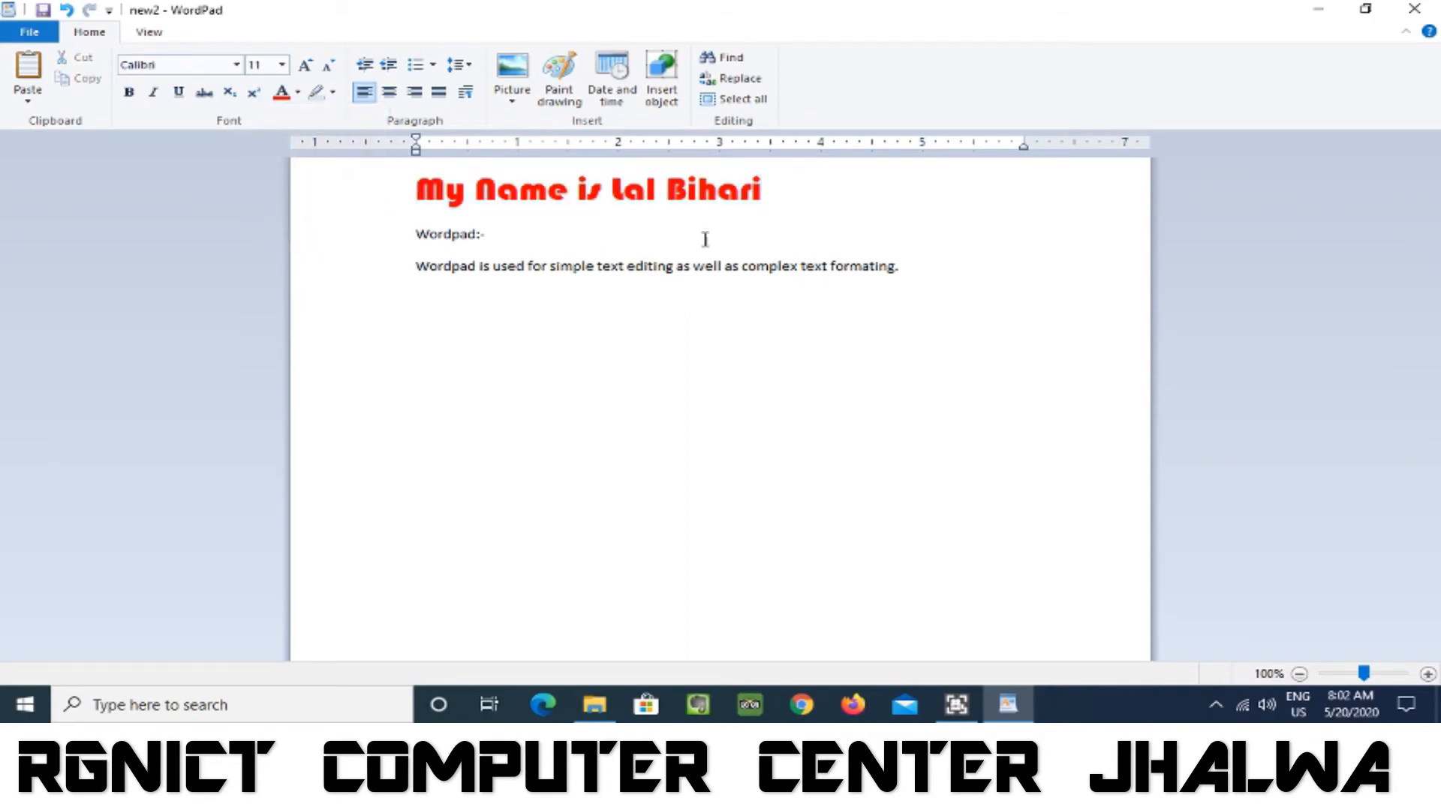
Save a copy to the Desktop as a plain text document named "plain", accepting the removal of formatting.
click(30, 32)
mouse_move(64, 197)
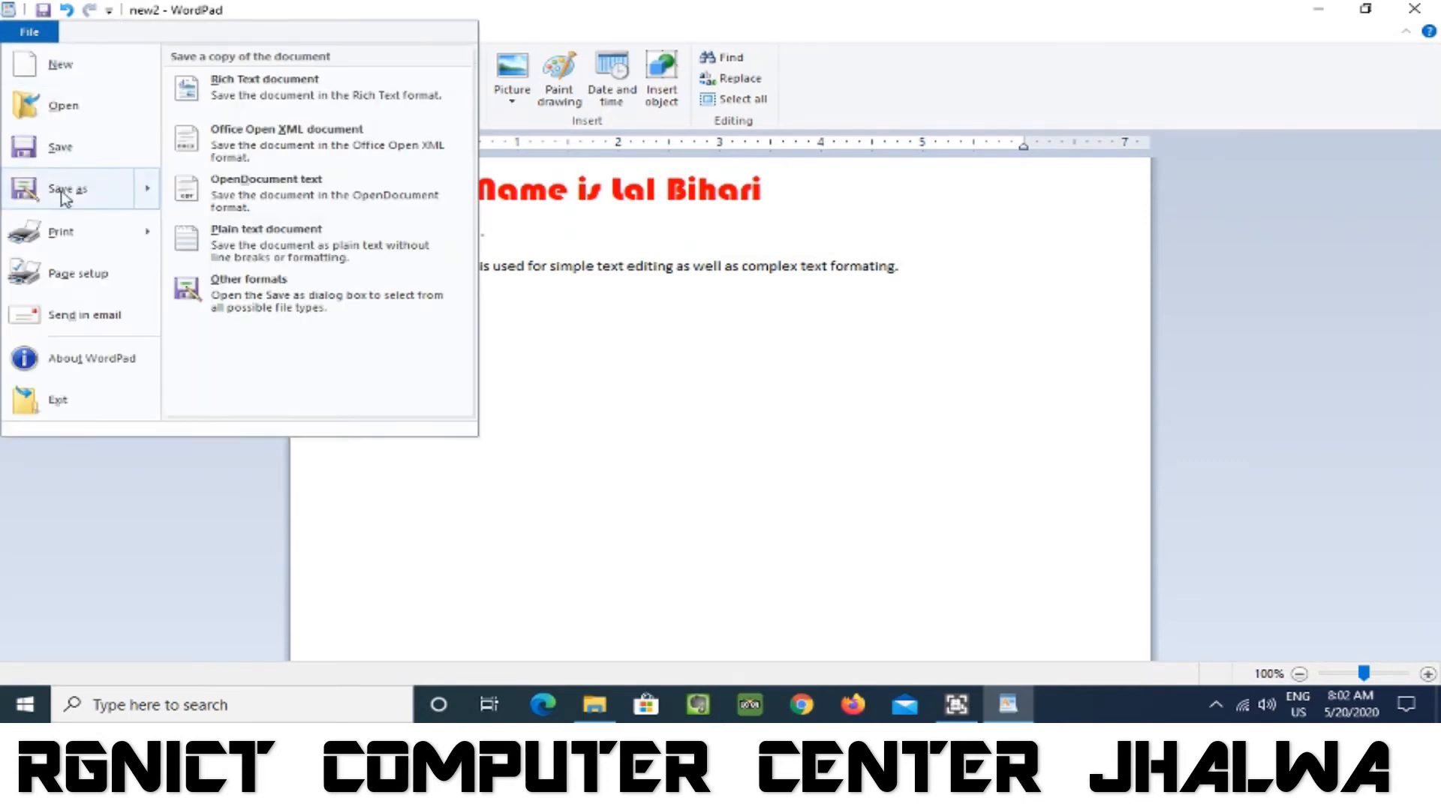
click(259, 244)
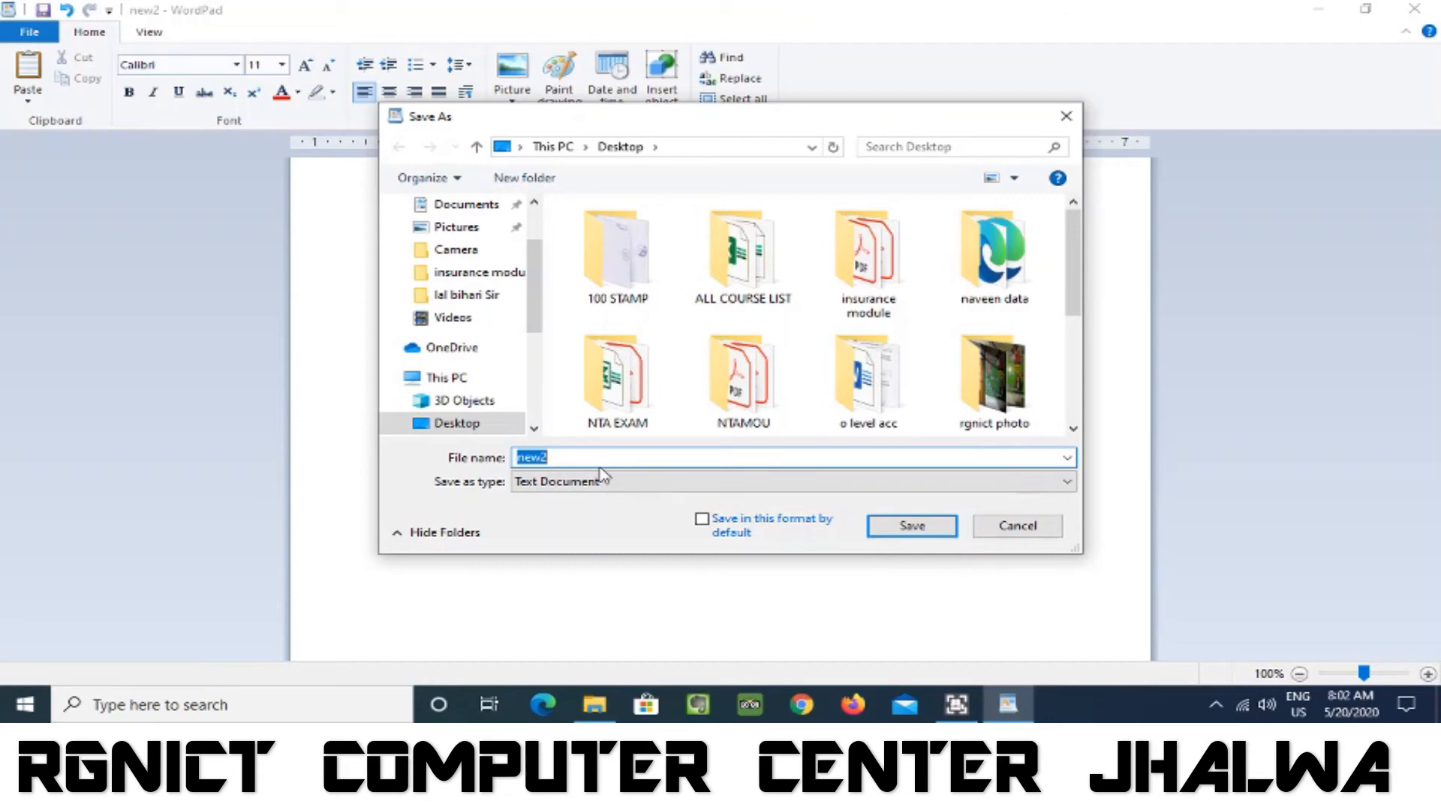
text(plain)
click(929, 530)
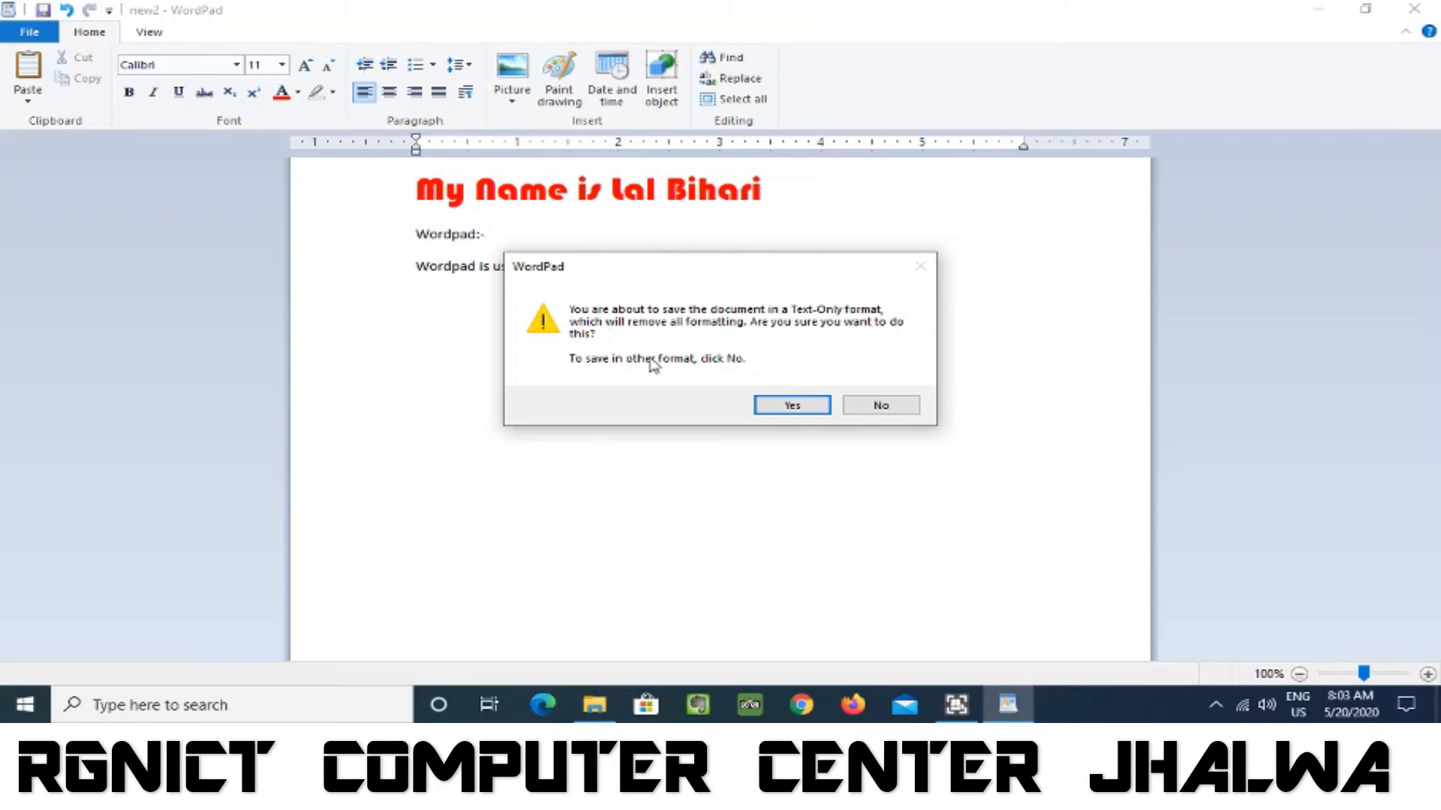
click(807, 412)
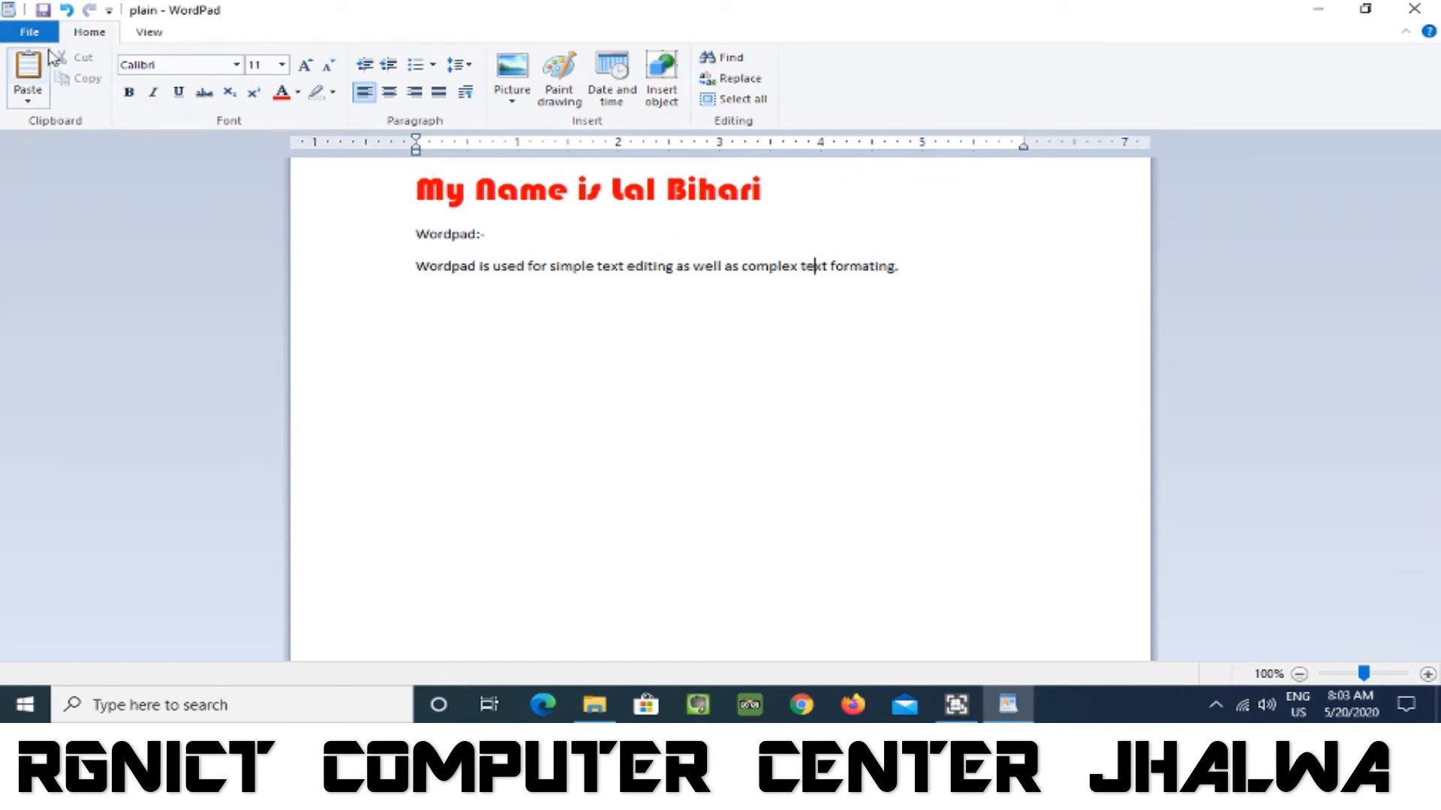
Check the document in print preview, zooming to 100% and back to one page, and close the preview.
click(34, 33)
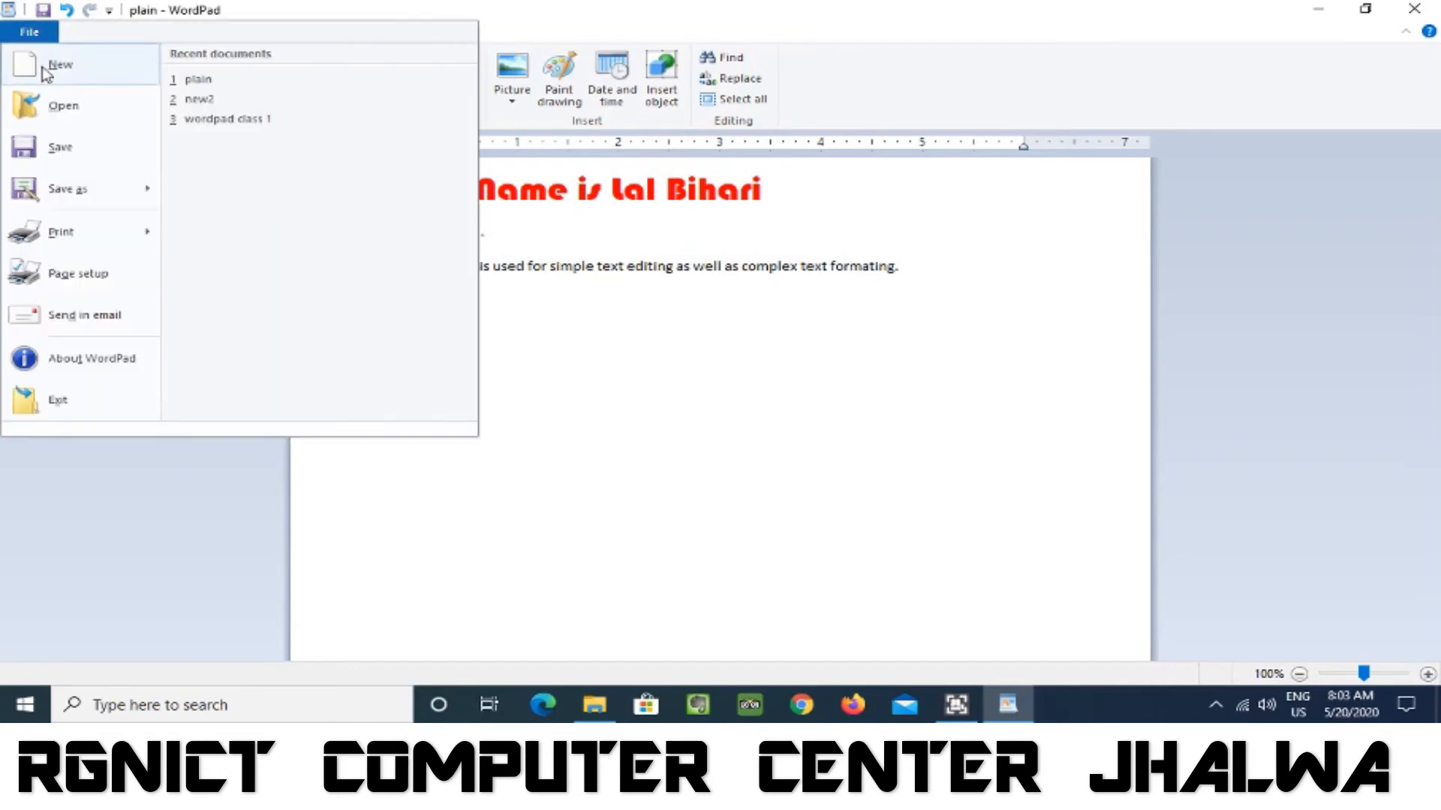
mouse_move(80, 213)
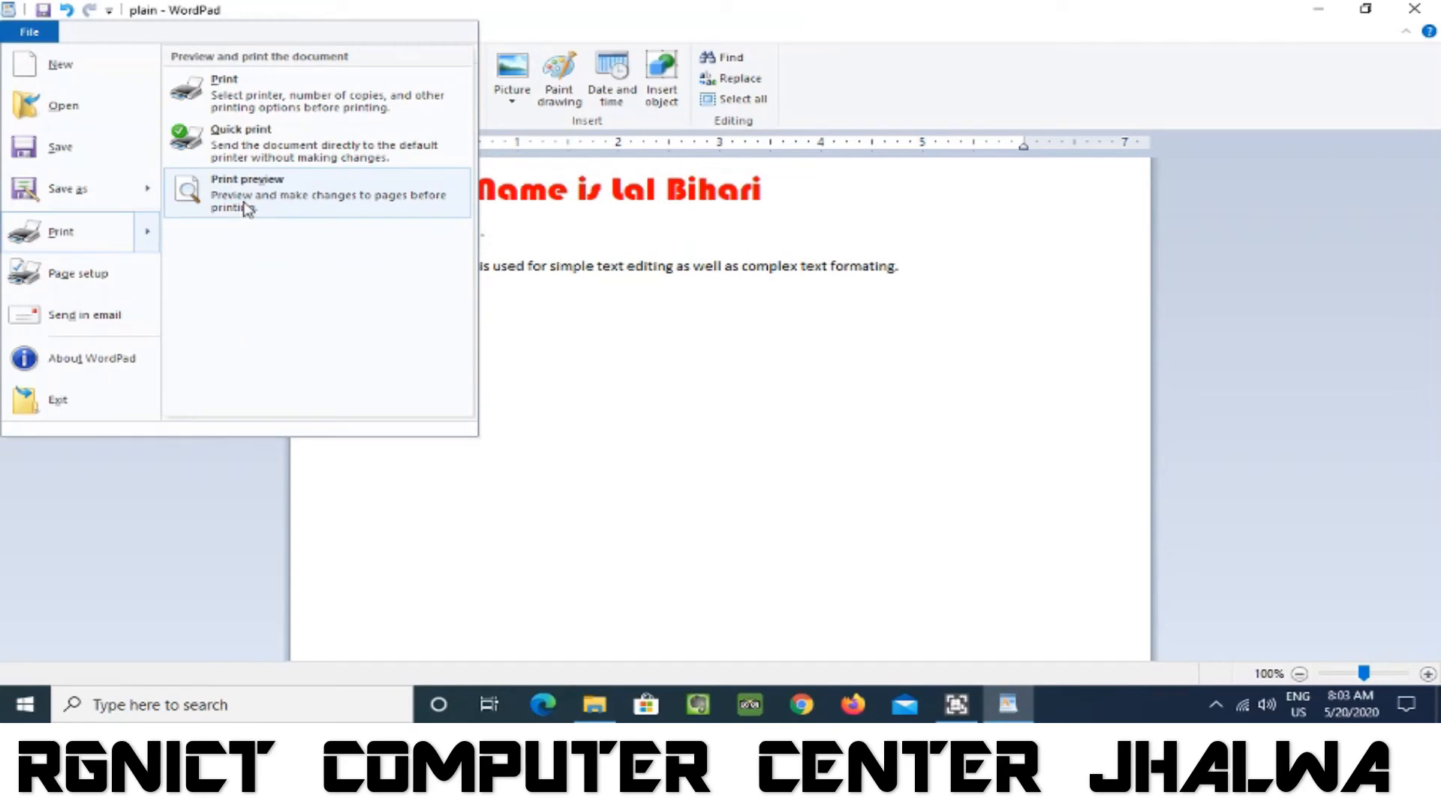
click(270, 203)
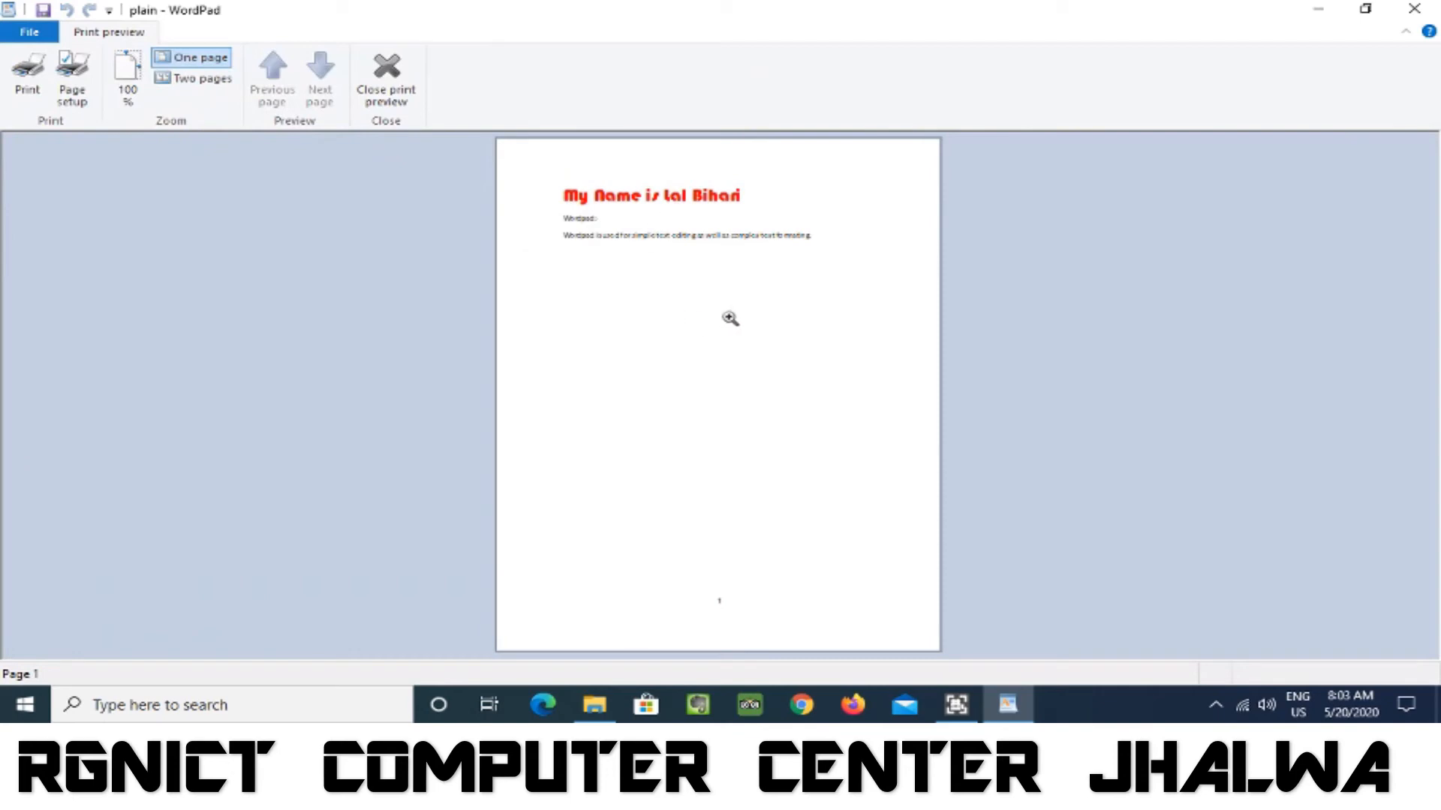
click(699, 258)
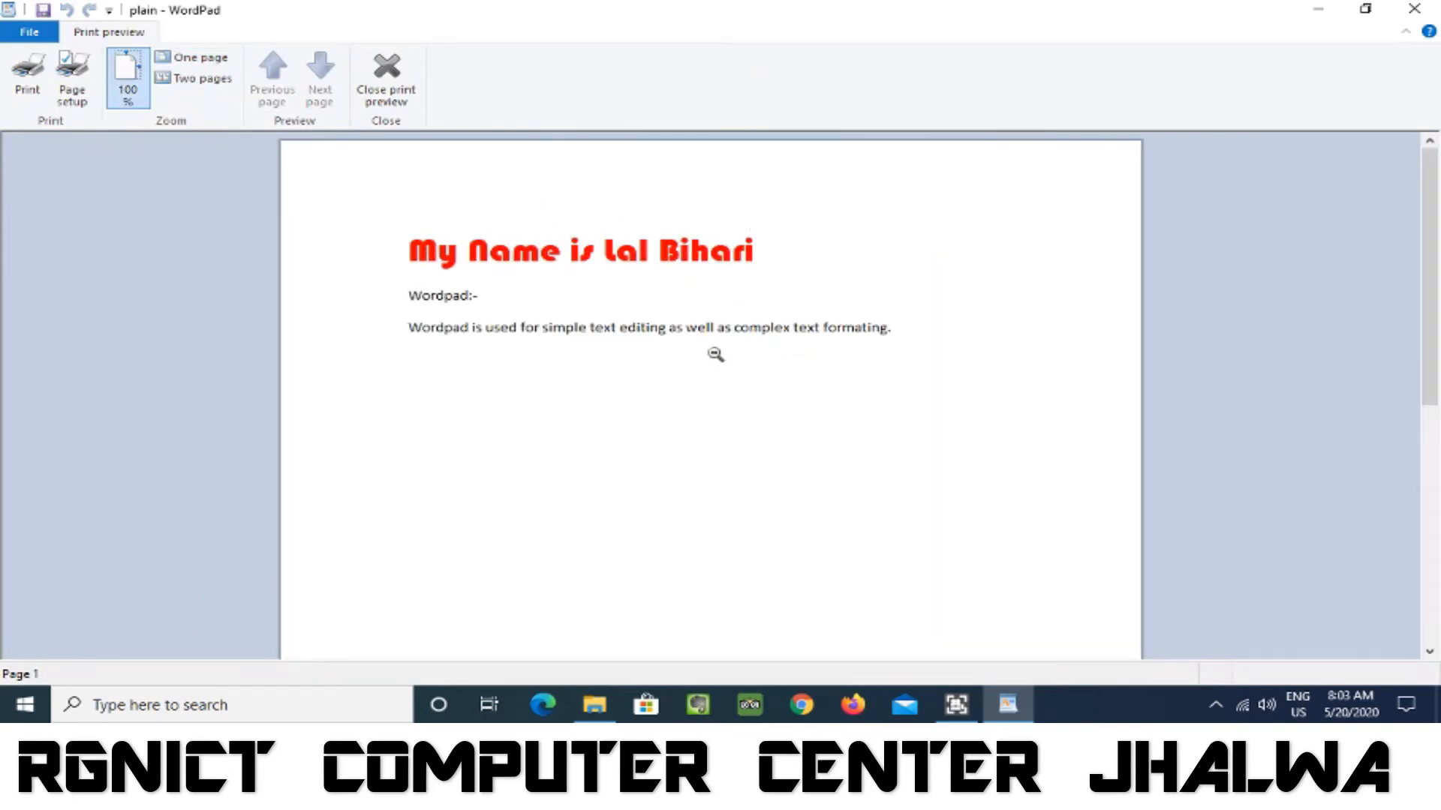
click(712, 353)
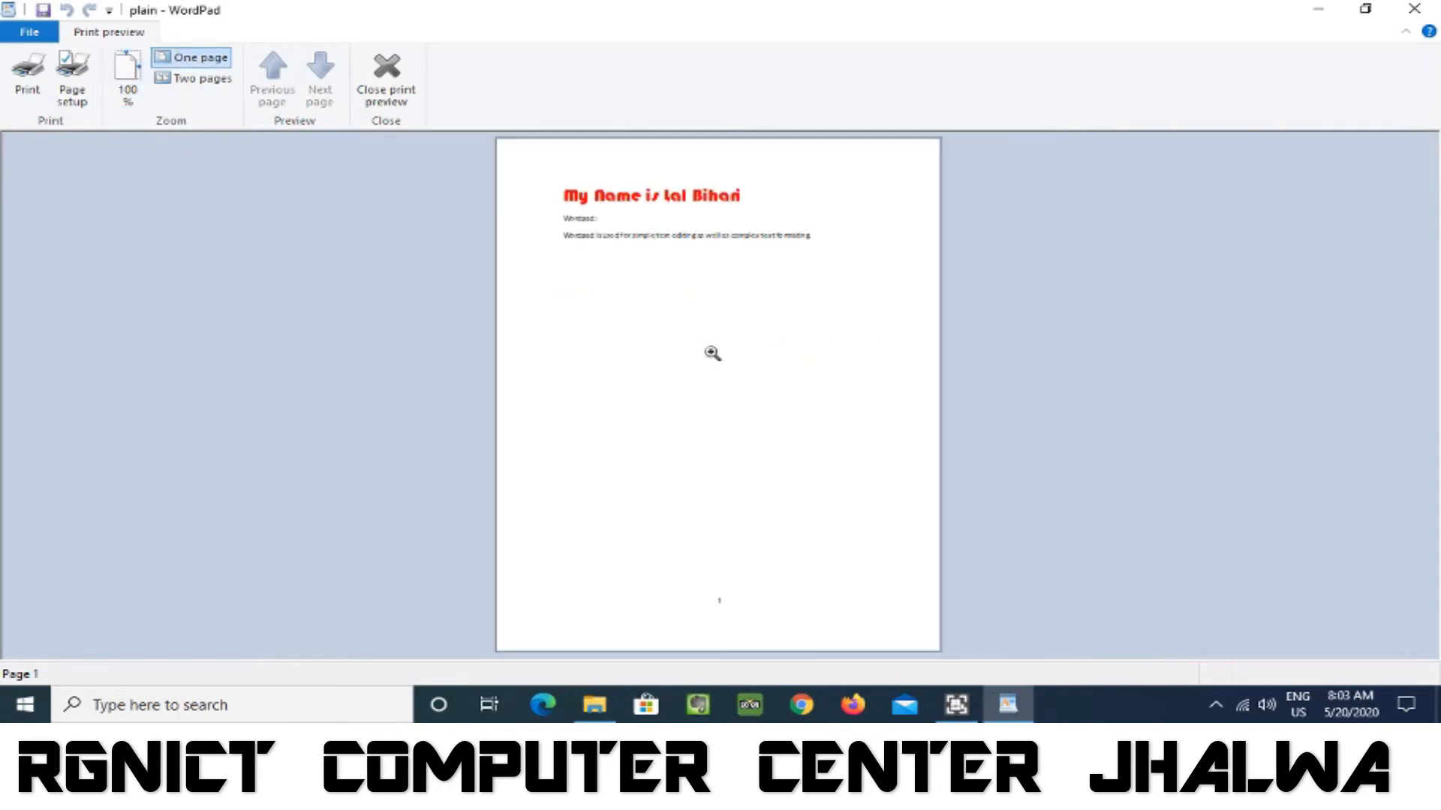
click(387, 94)
Open the print settings and look through the list of available printers.
click(30, 31)
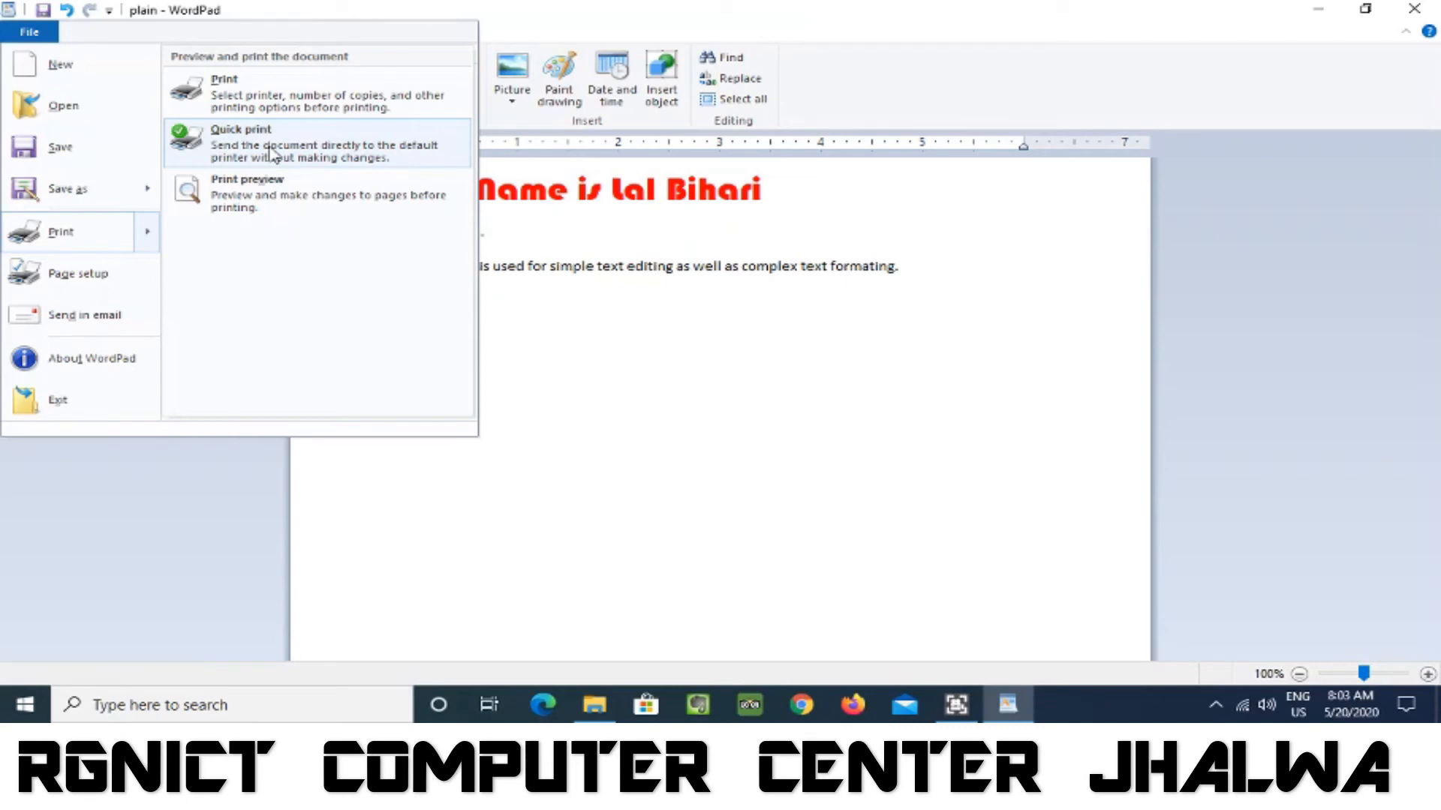
click(284, 107)
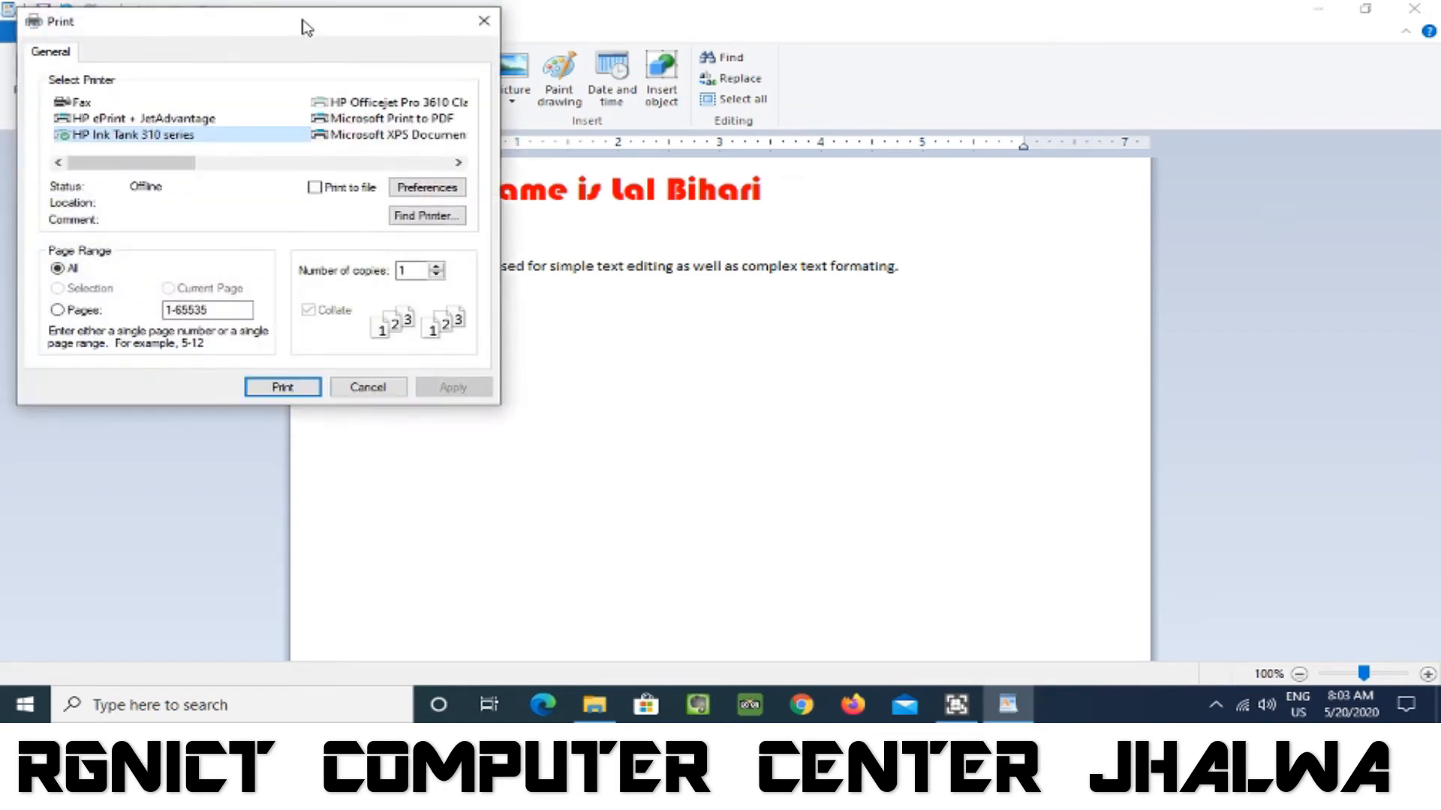
drag(331, 26, 846, 126)
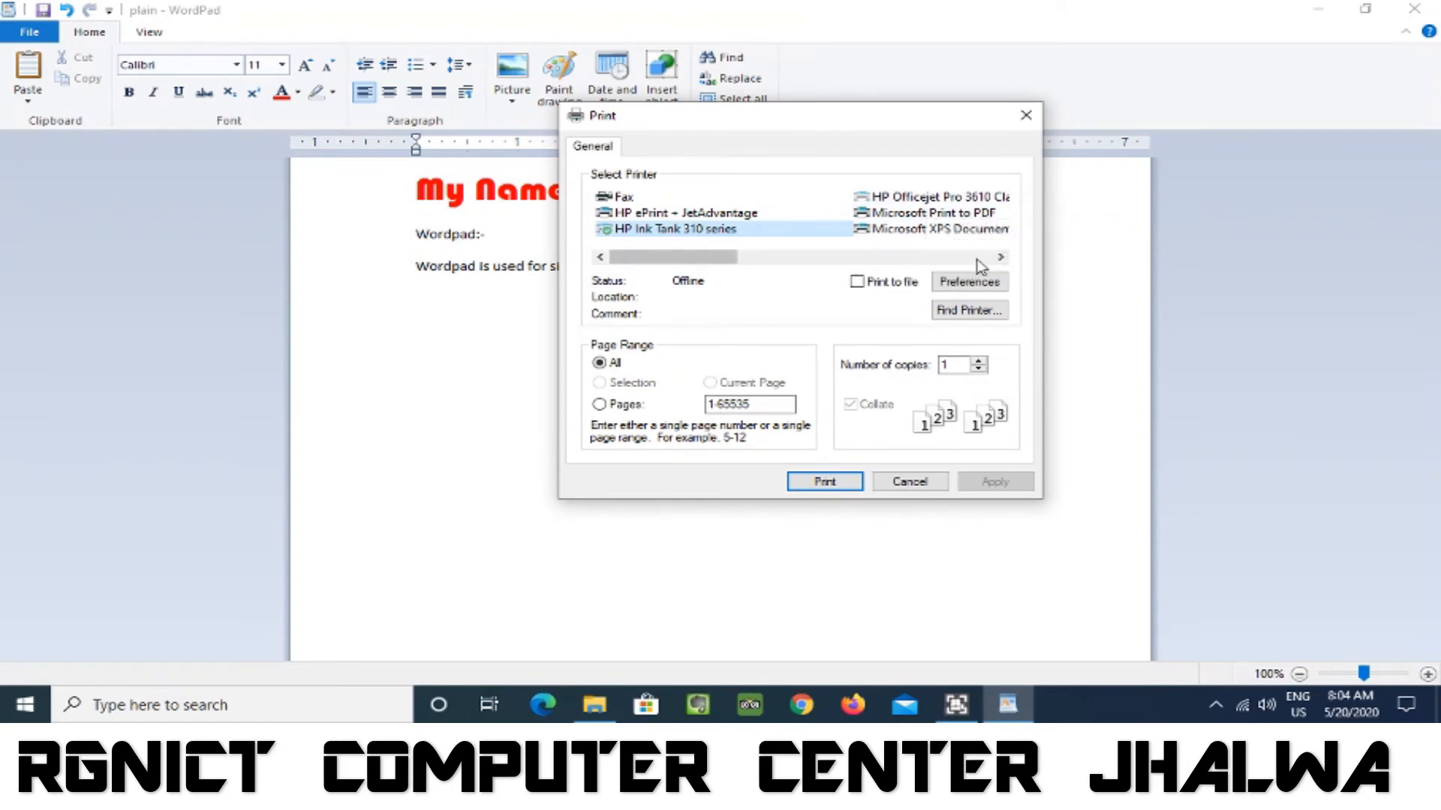
click(980, 260)
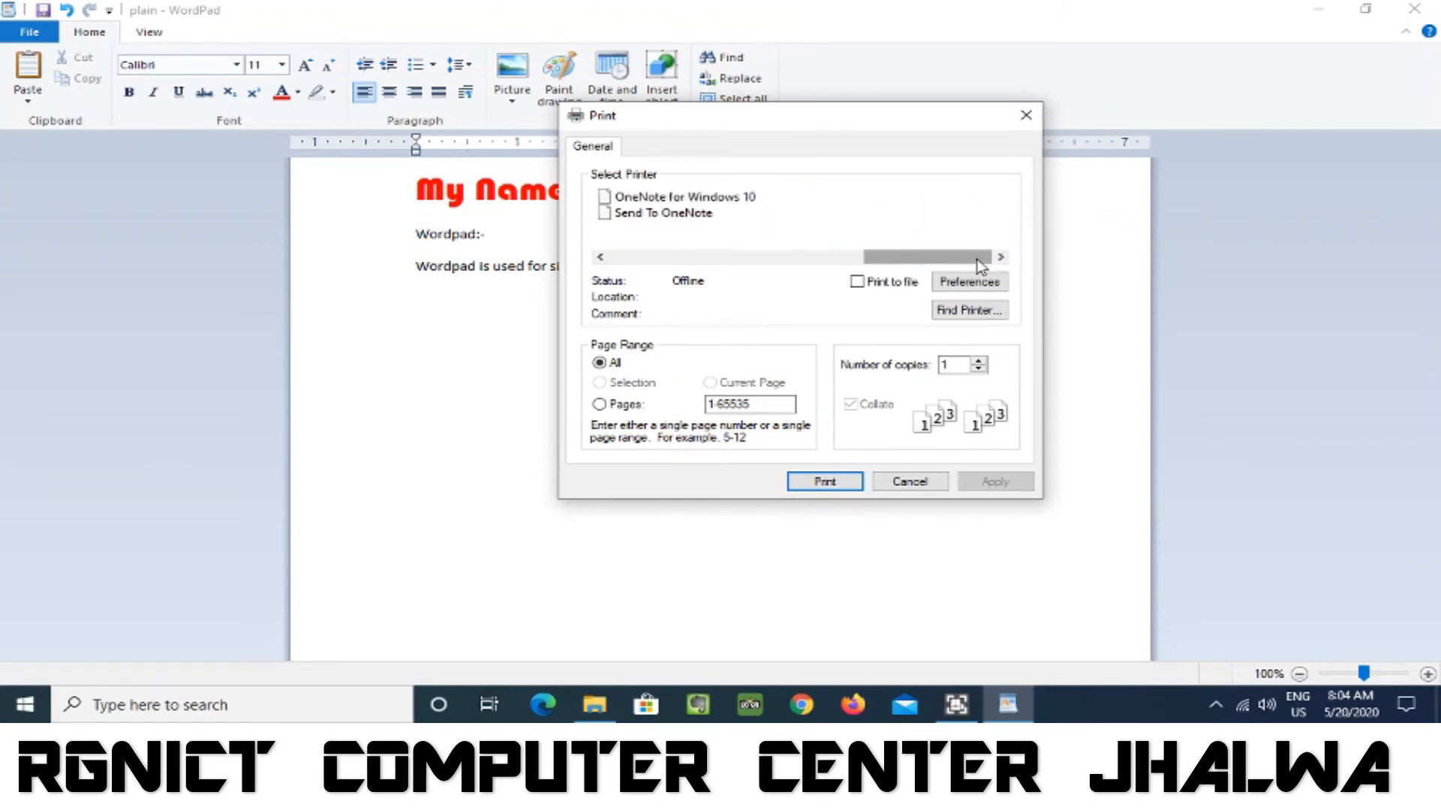
click(739, 259)
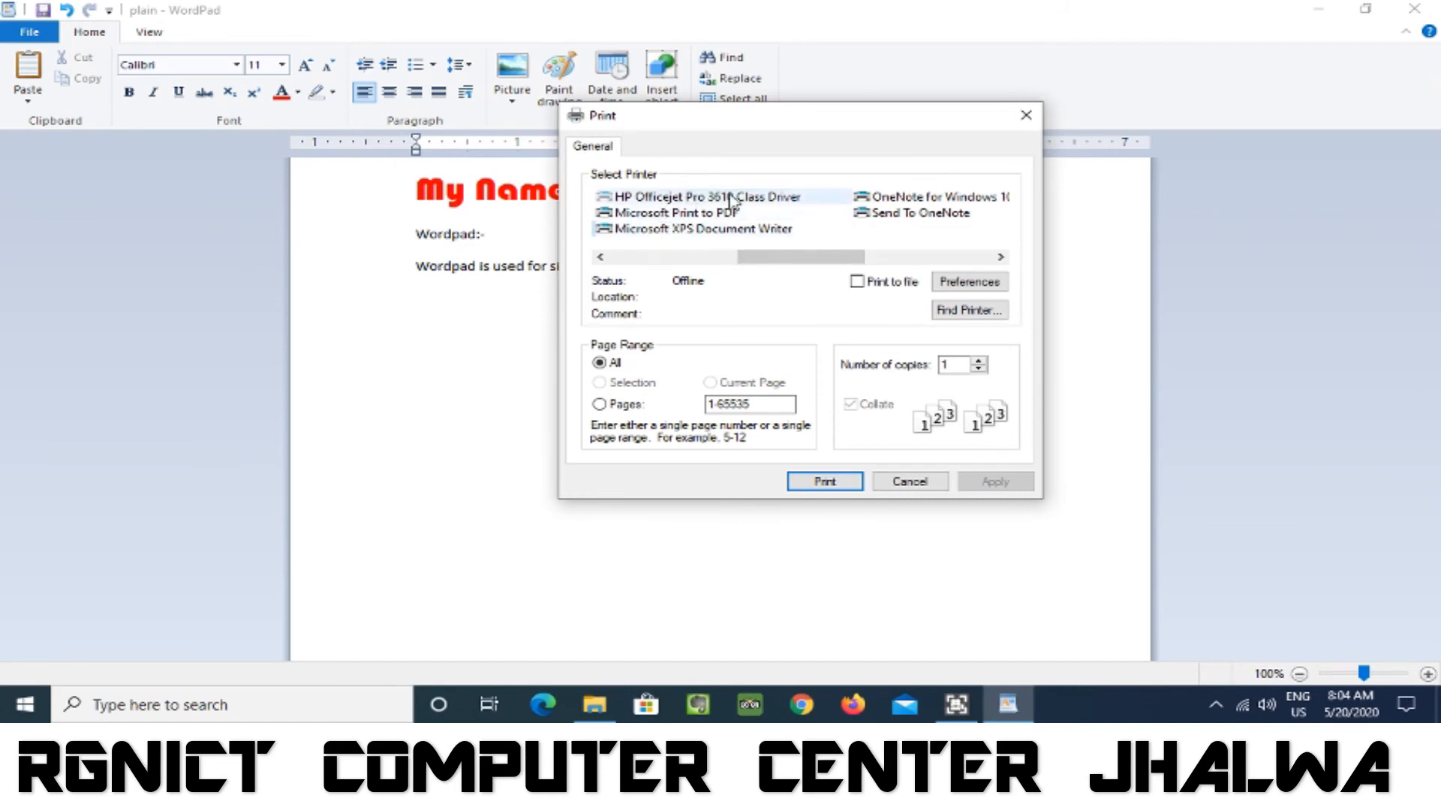
drag(748, 255, 620, 256)
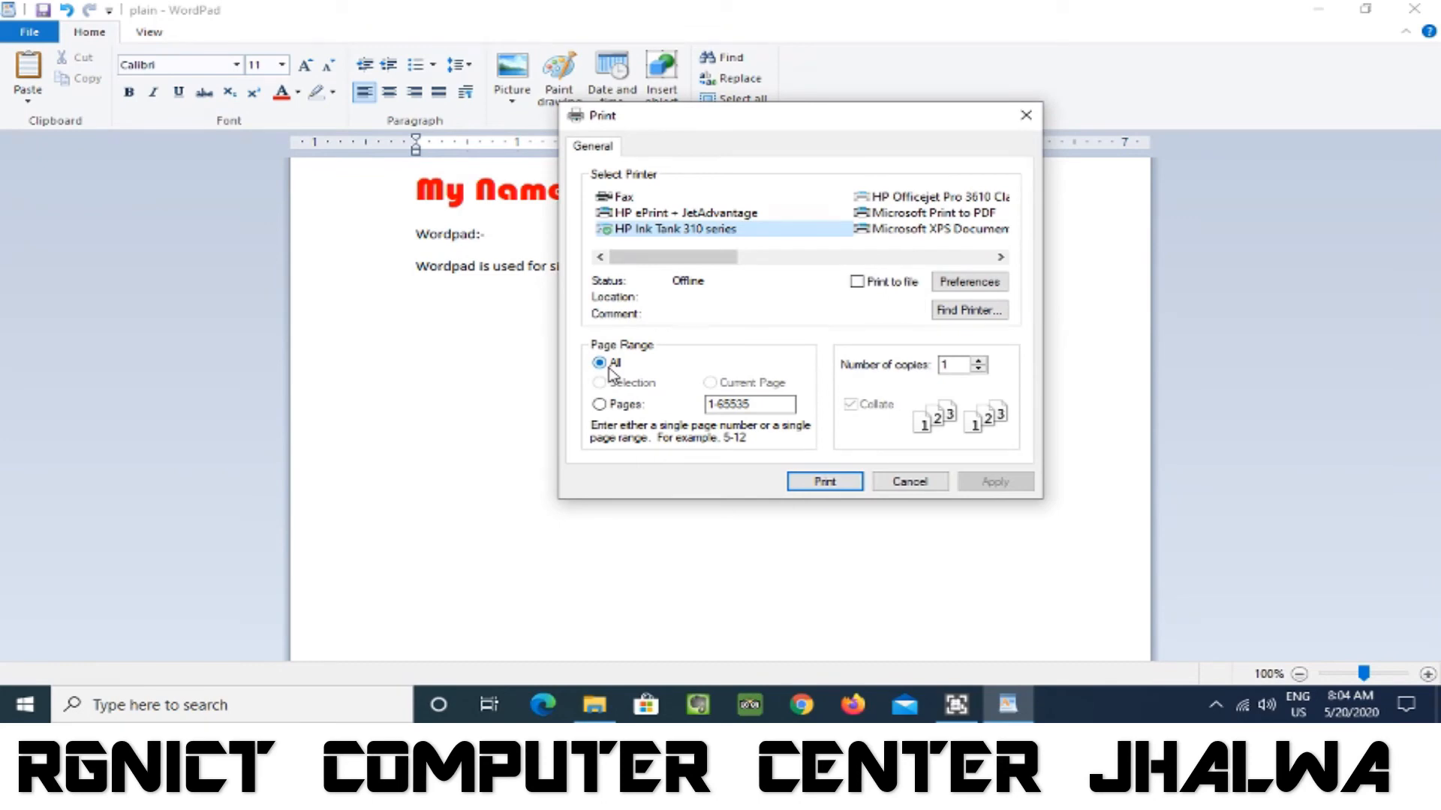
Set the print range to pages 1-20 and the number of copies to 20, and cancel printing.
click(601, 406)
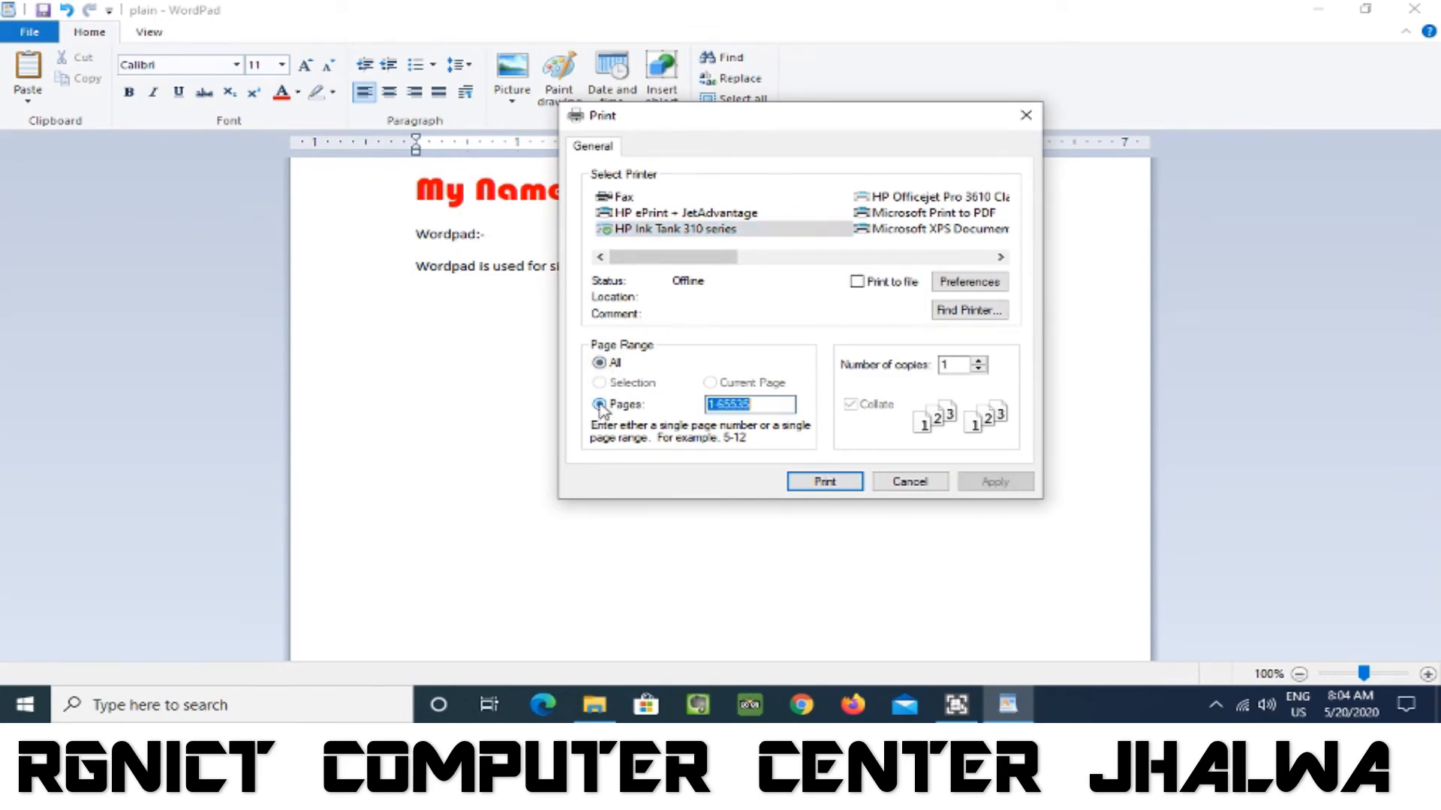
text(1-20)
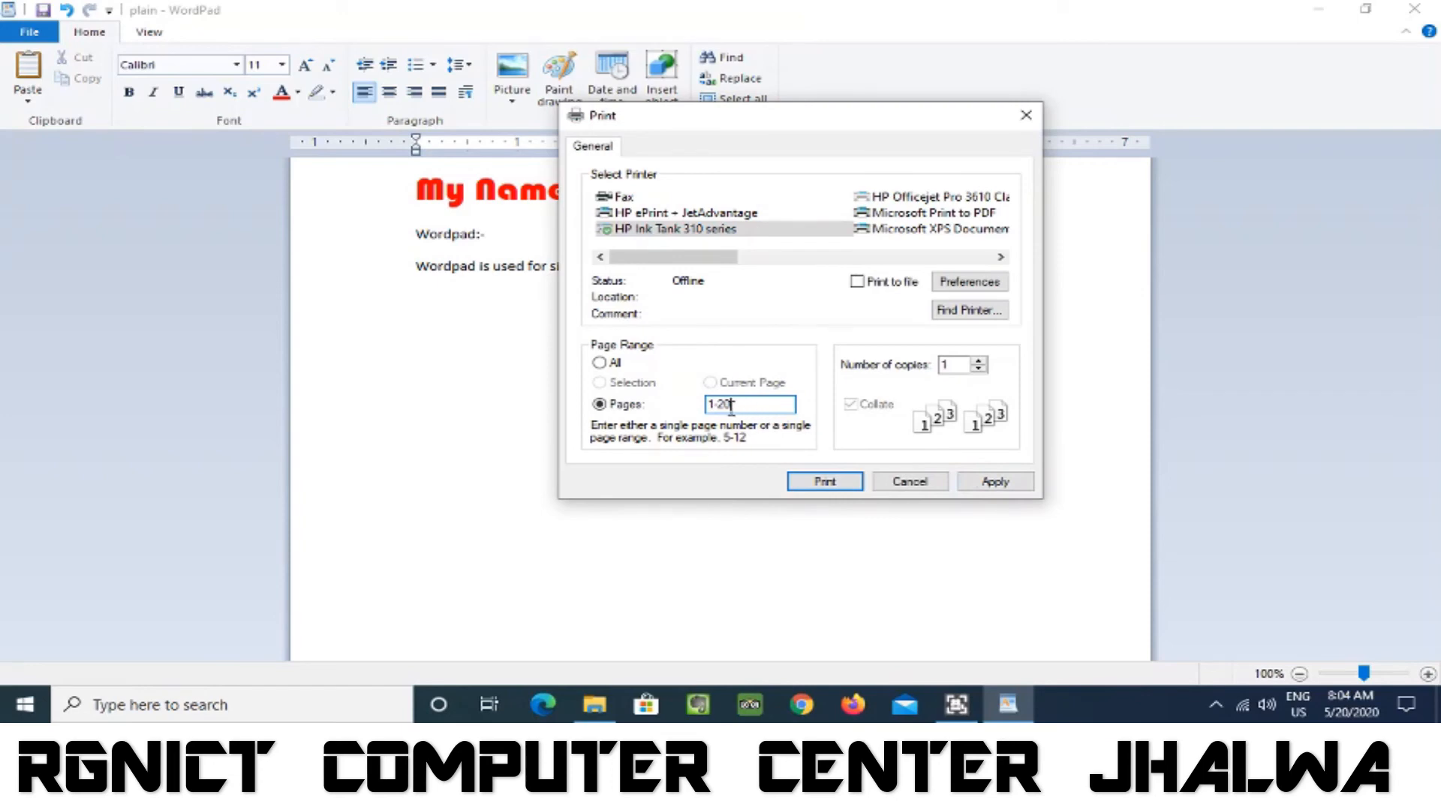
click(979, 362)
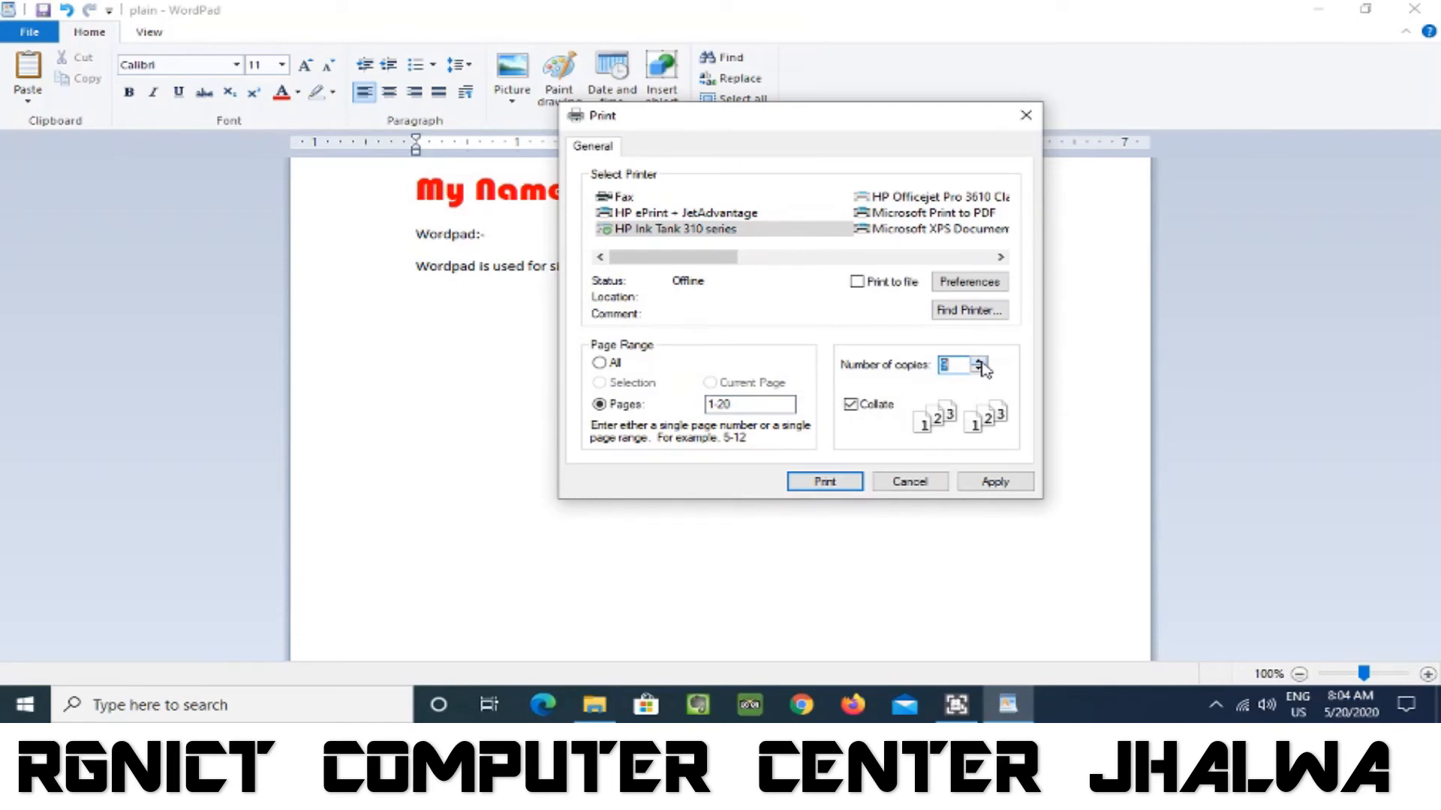
text(15)
text(2)
text(0)
click(910, 483)
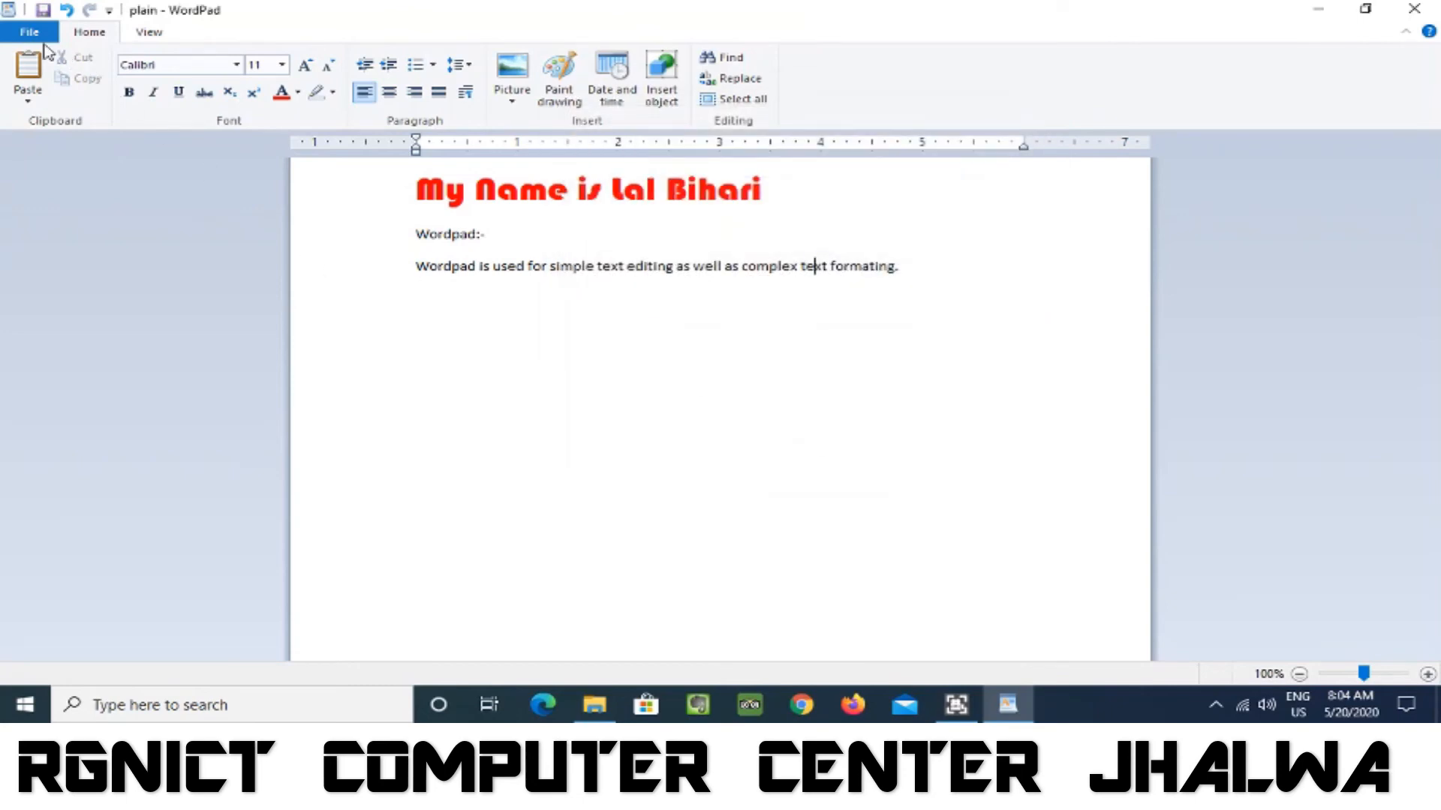
Set the paper size to A4 in the page setup, trying landscape orientation and returning to portrait.
click(28, 33)
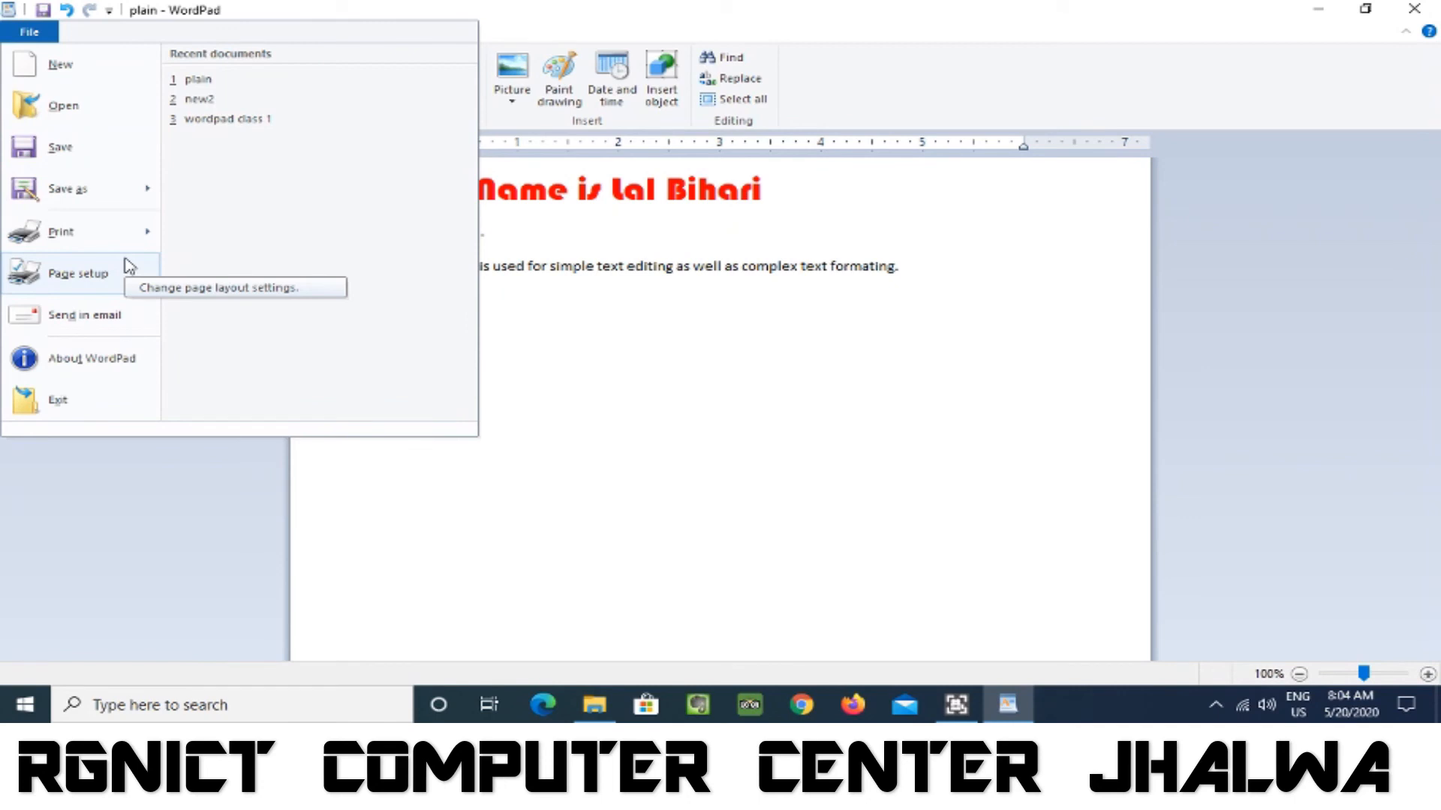
click(78, 273)
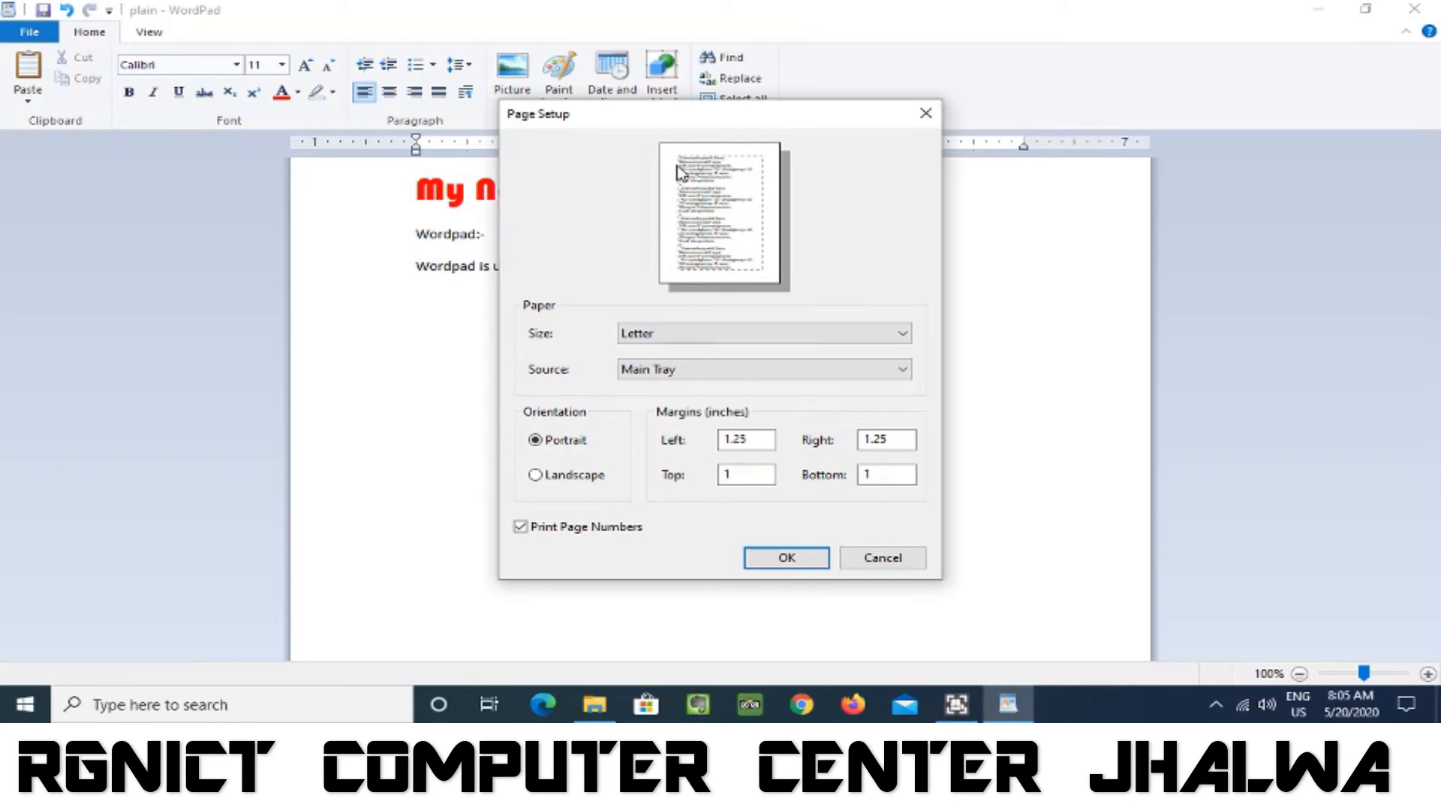
click(827, 334)
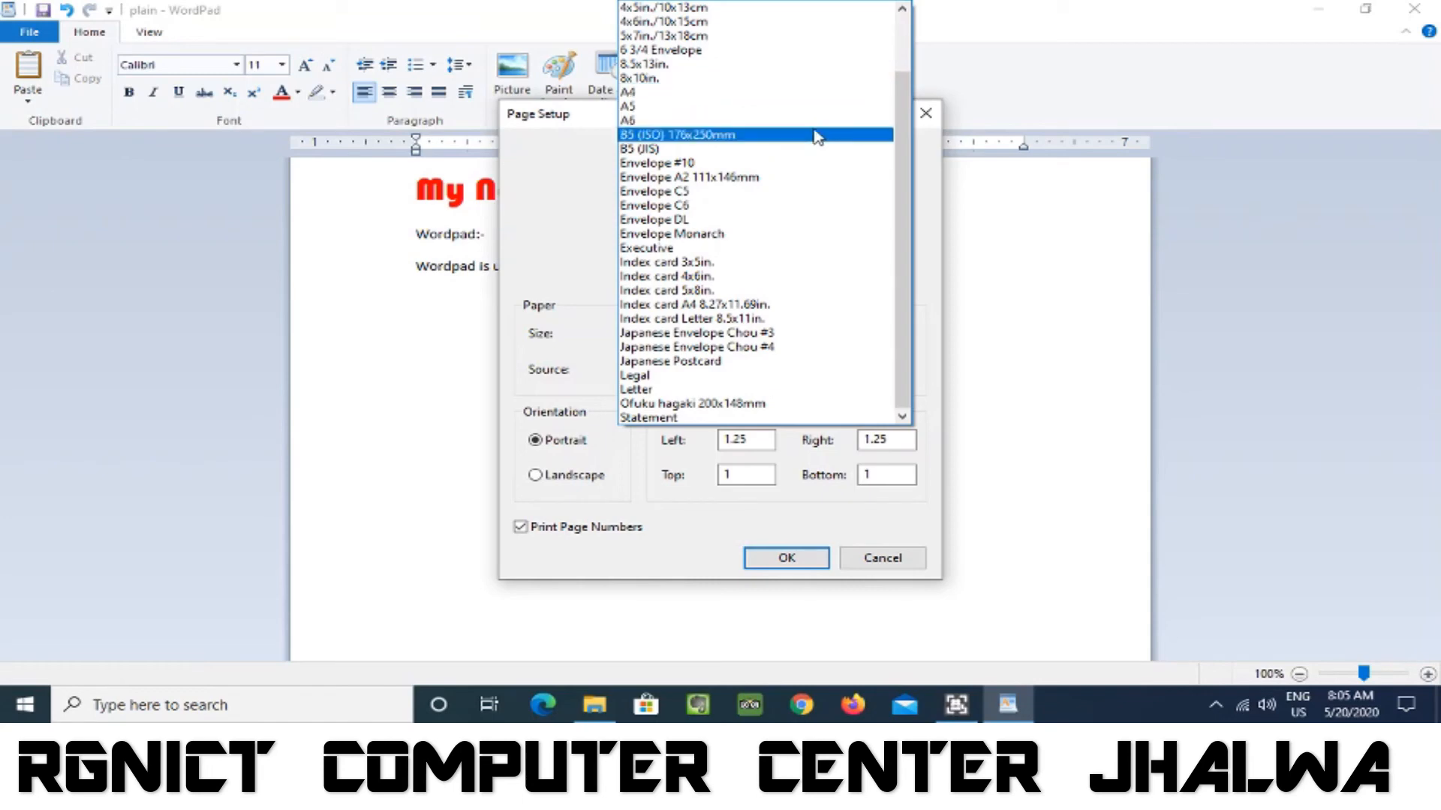
scroll(819, 136, up, 2)
scroll(818, 137, down, 2)
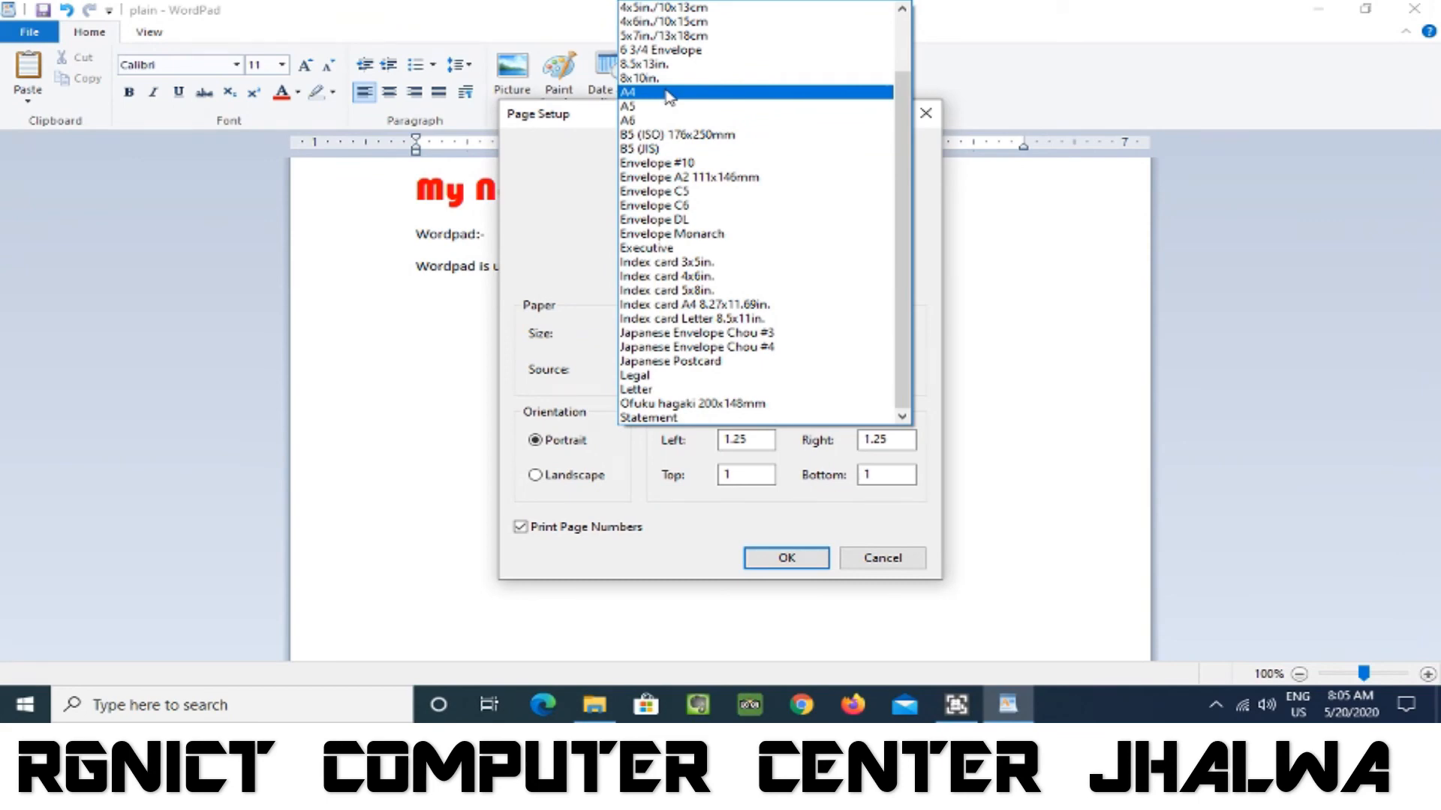
click(668, 94)
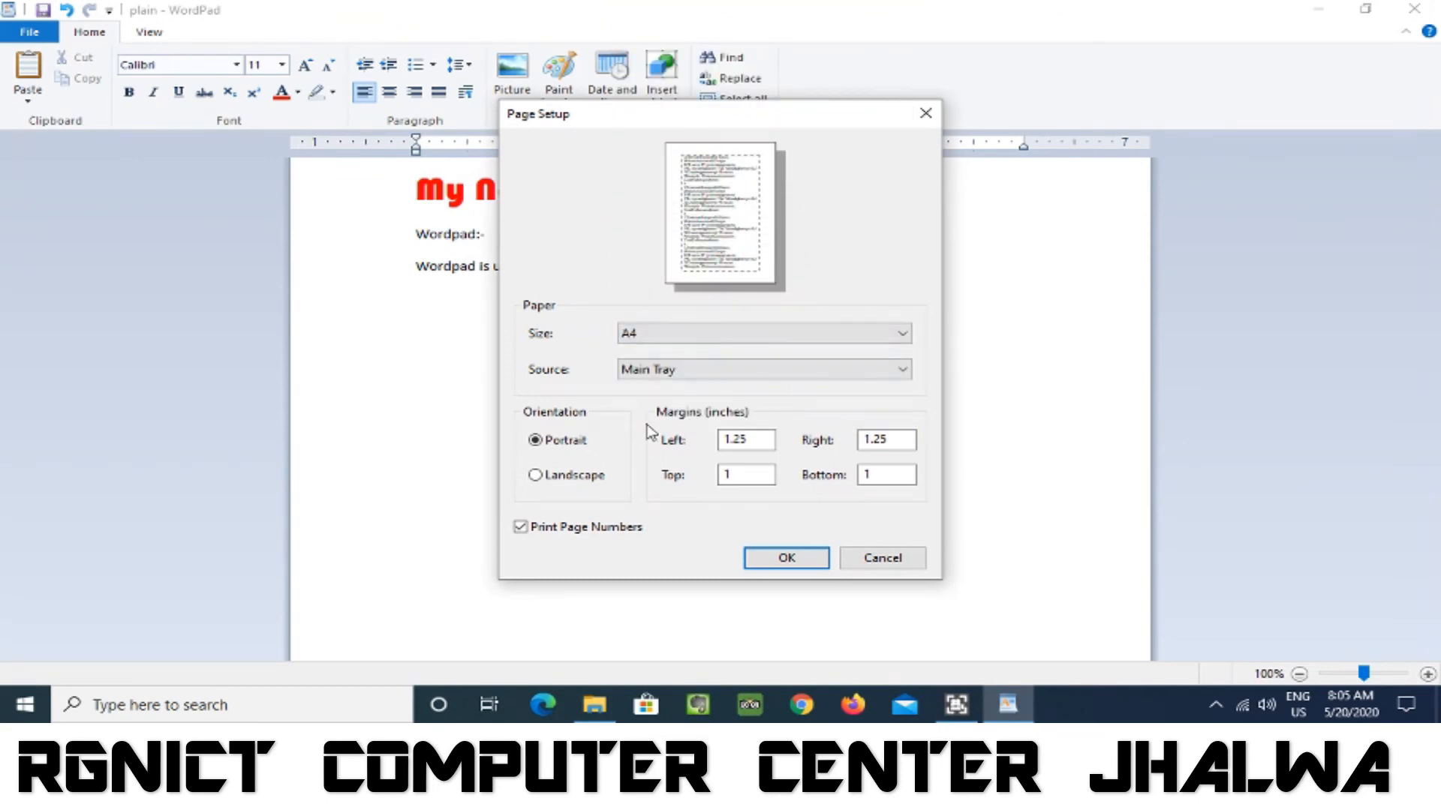
click(562, 484)
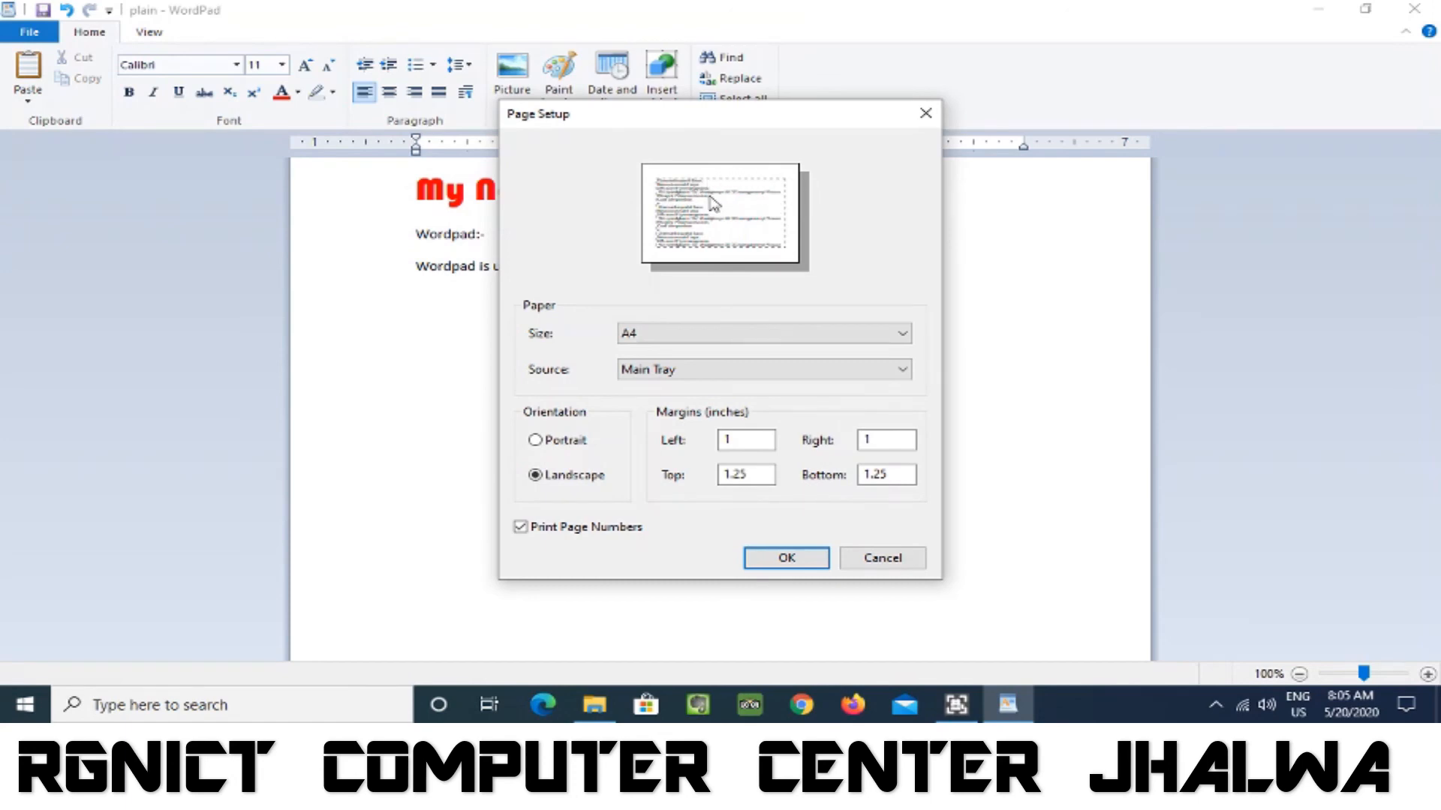
click(553, 443)
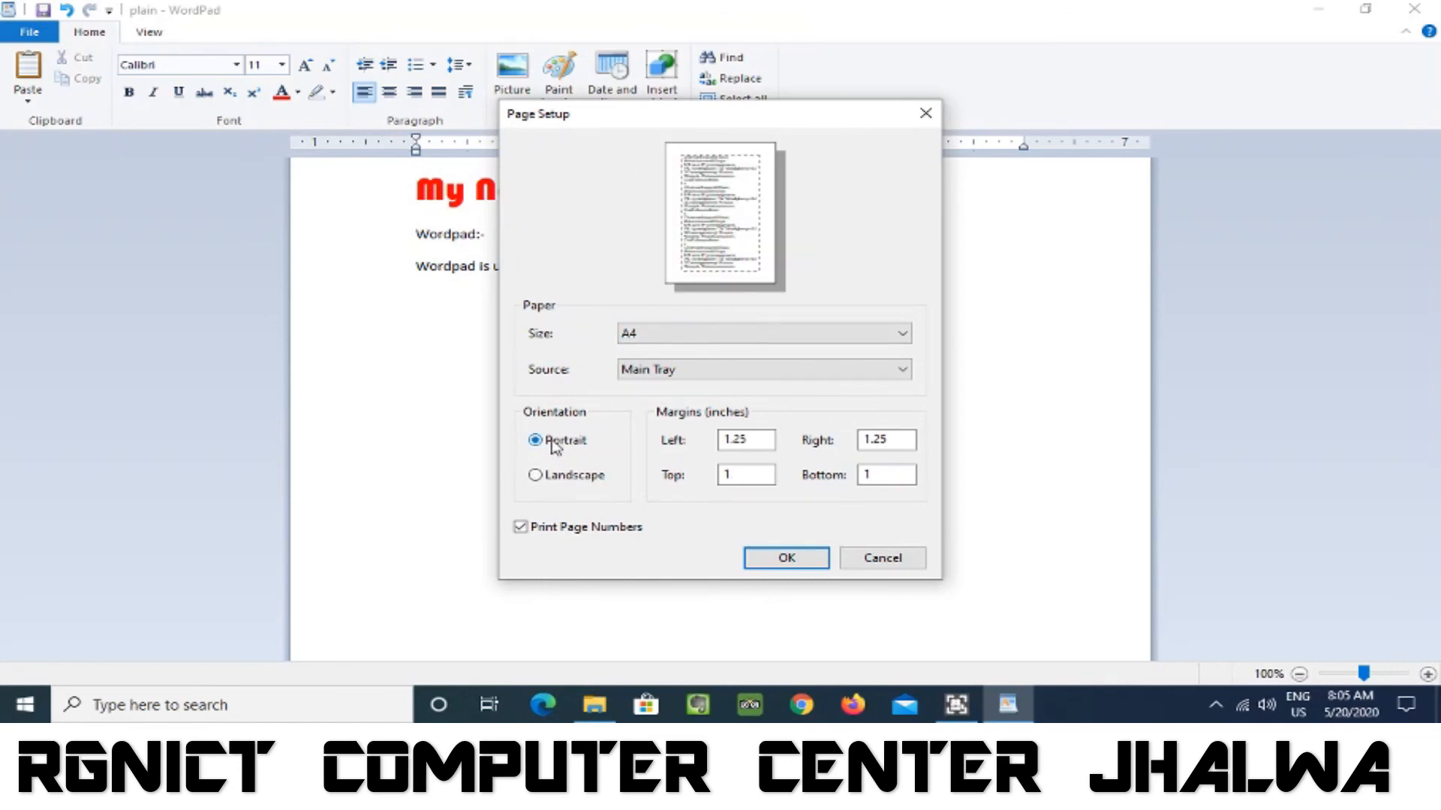
Set the left margin to 2 inches and apply the page setup.
click(762, 442)
drag(763, 443, 702, 448)
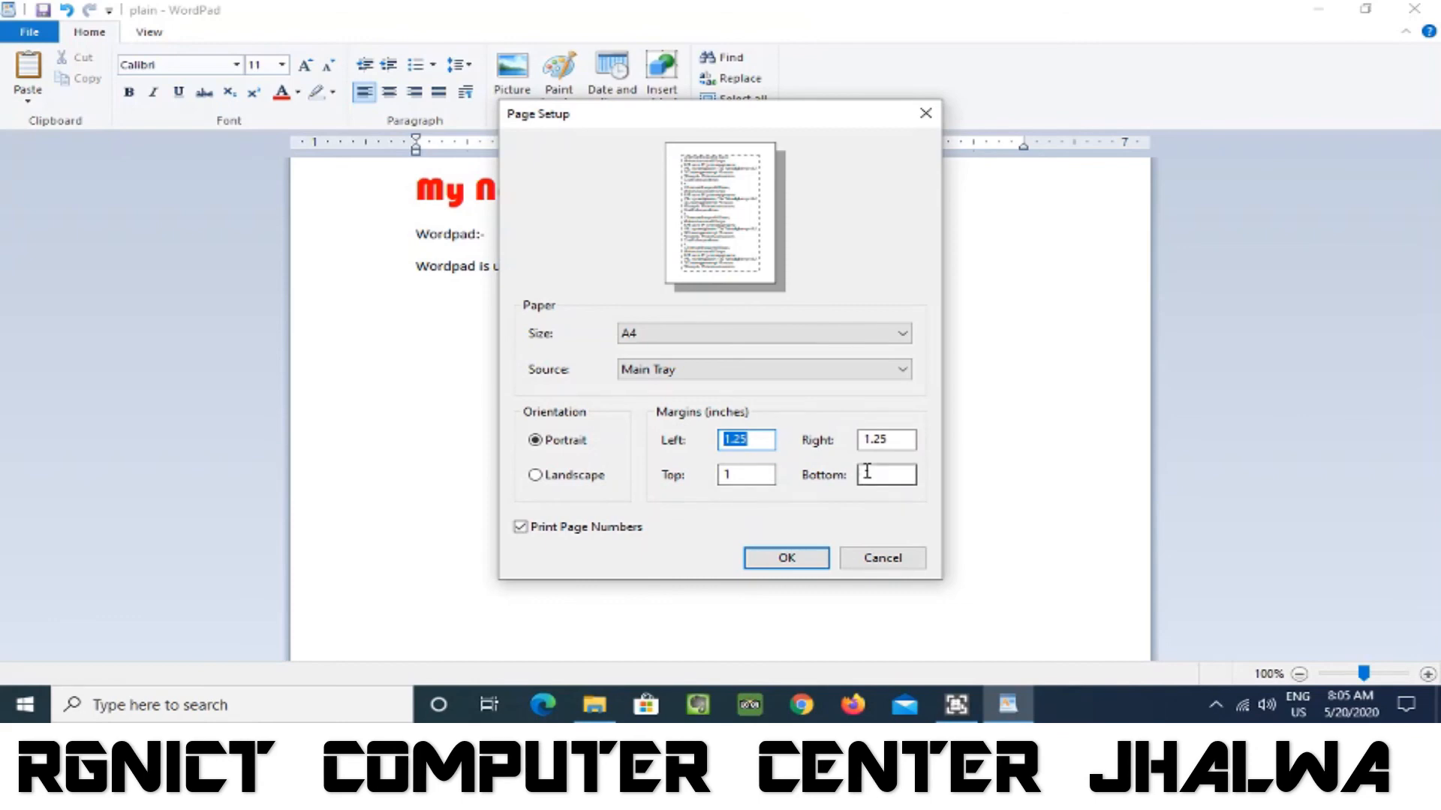
text(2)
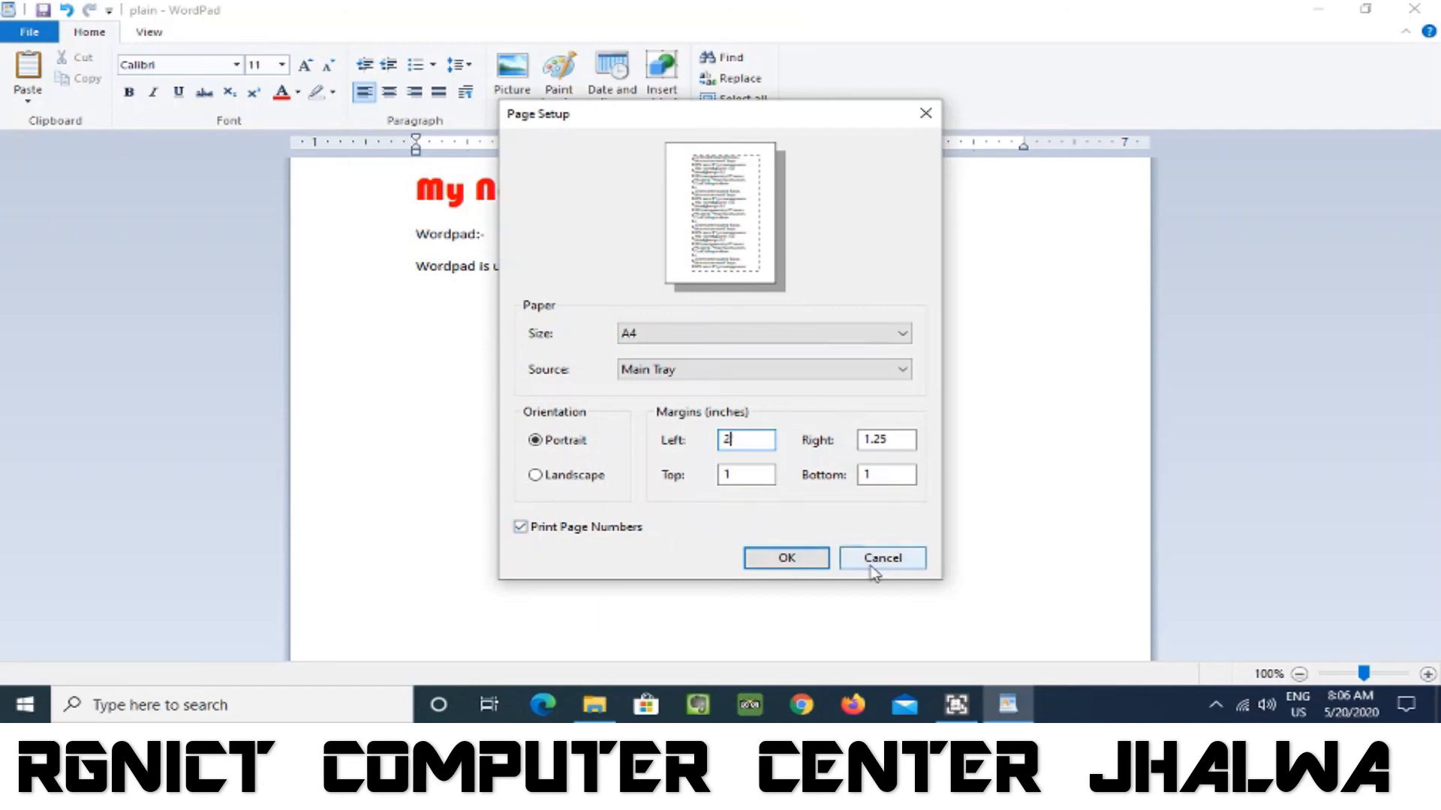
click(794, 559)
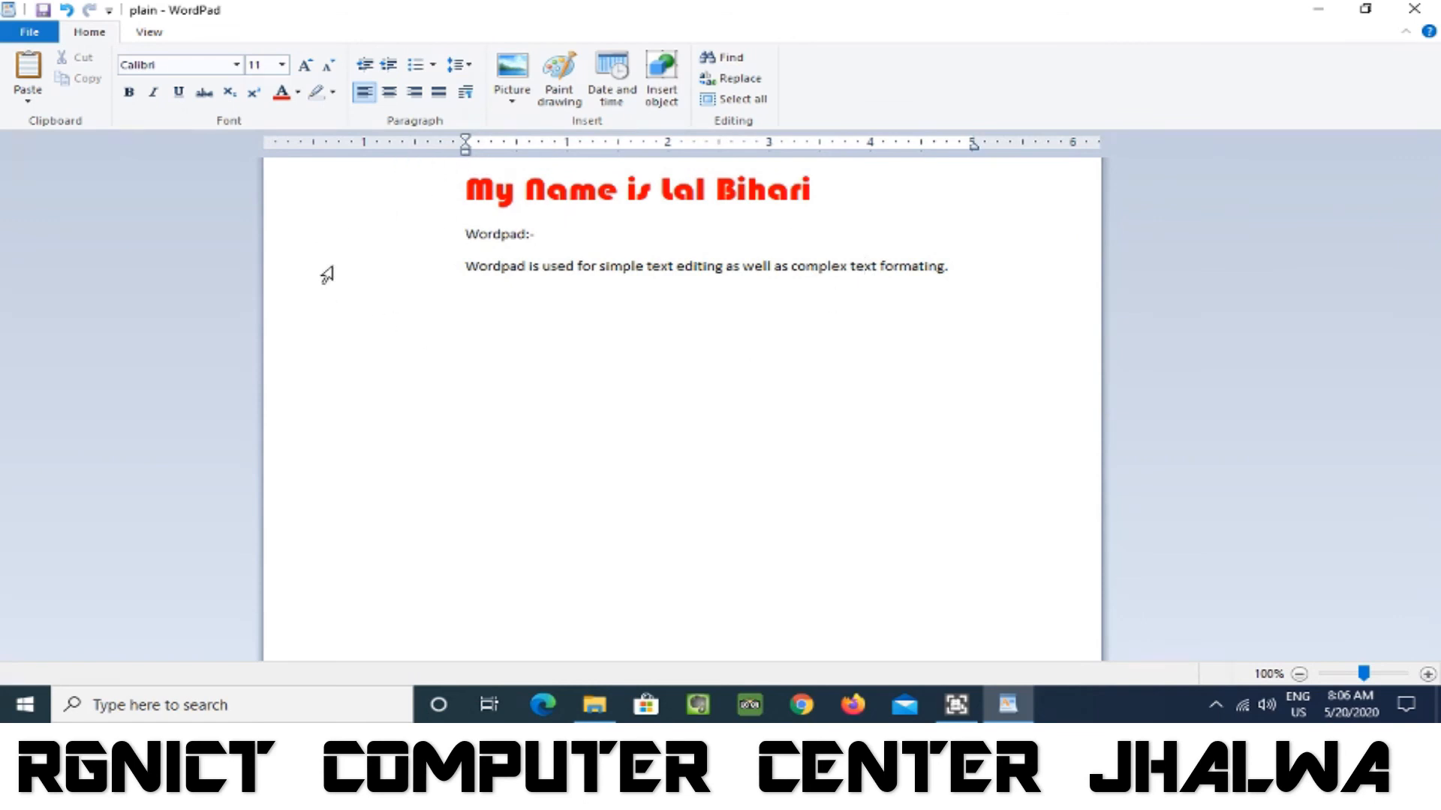
Reopen the page setup and change the document's left margin to 1 inch.
click(34, 34)
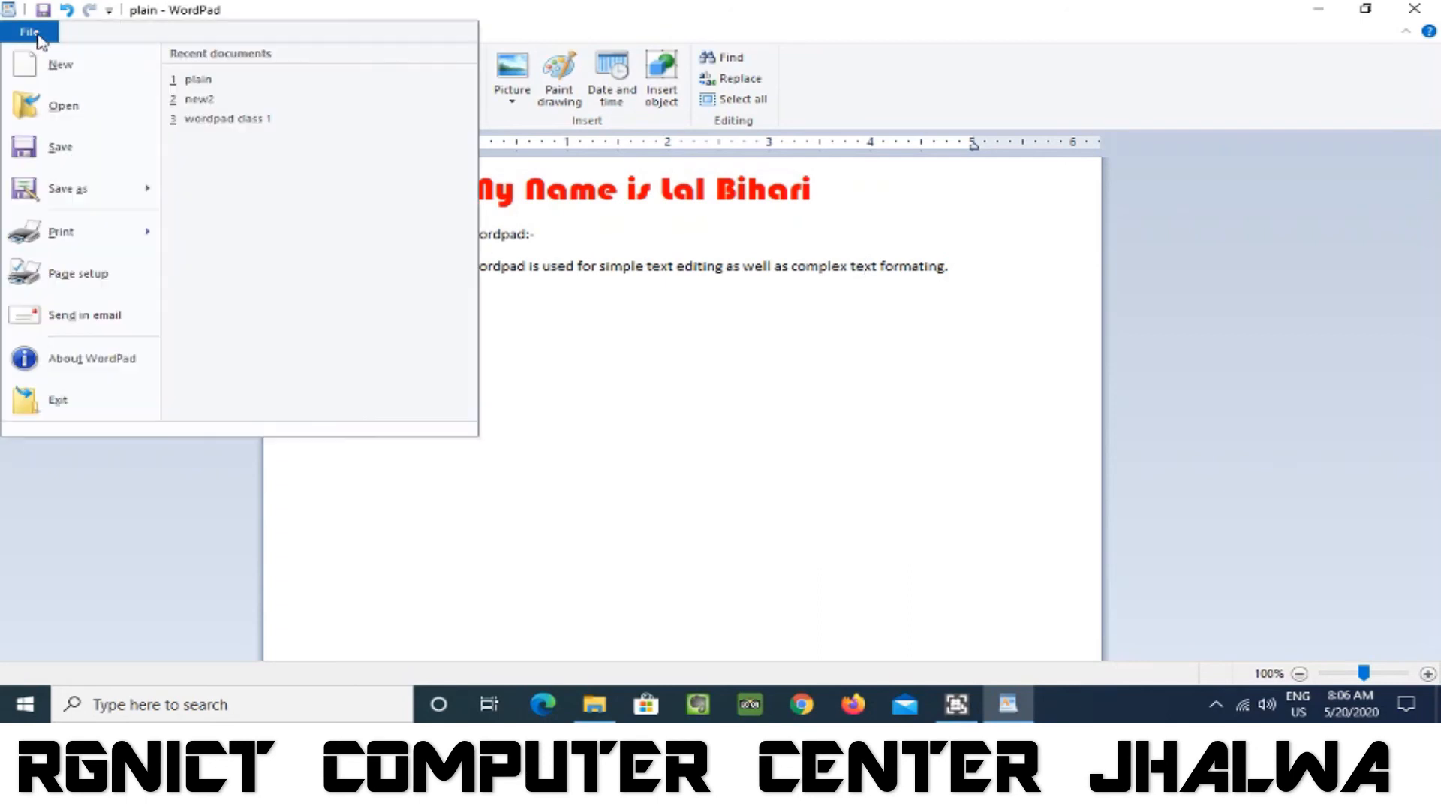
click(85, 273)
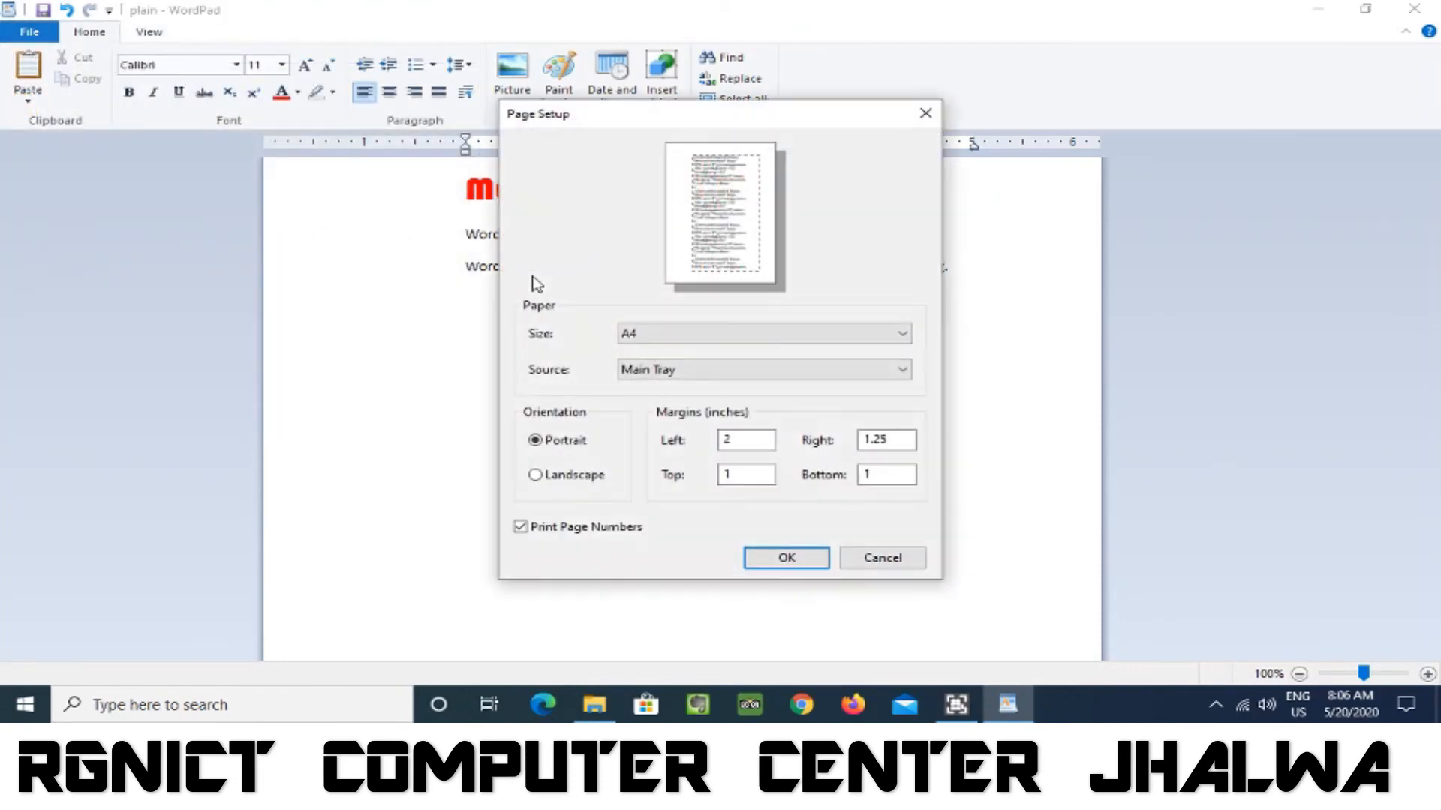
double_click(732, 441)
text(1)
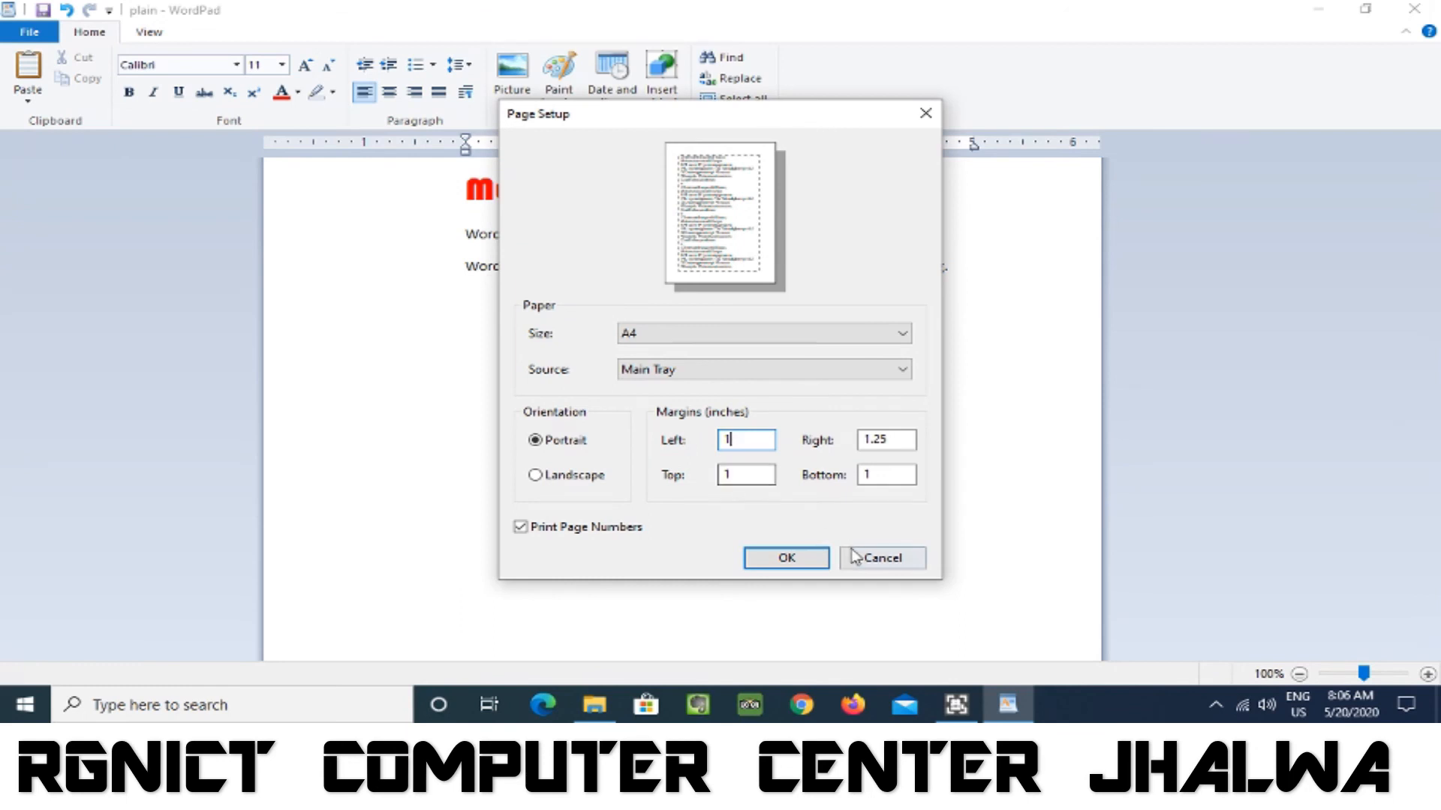
click(800, 557)
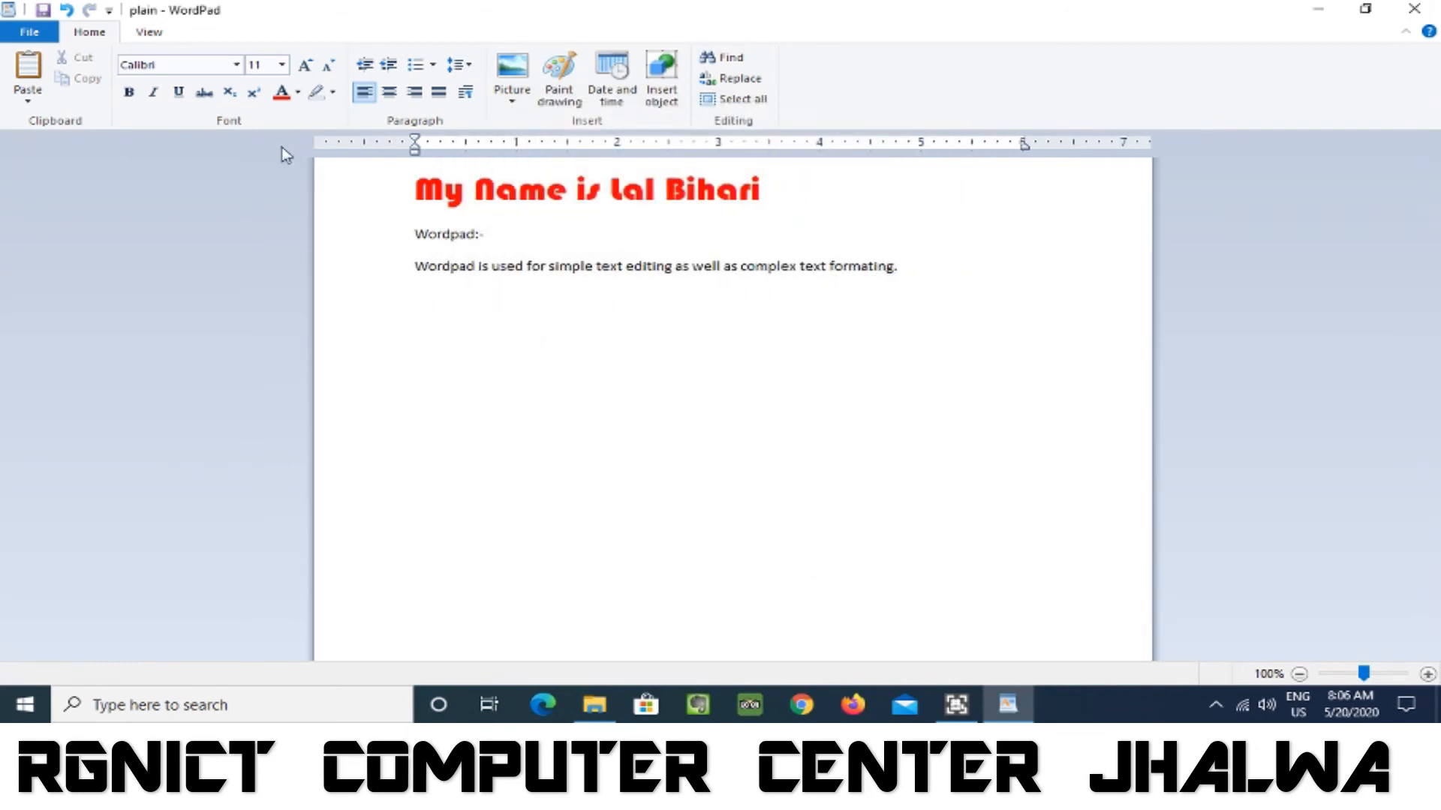
View the program's About information, close it, and exit the program.
click(48, 34)
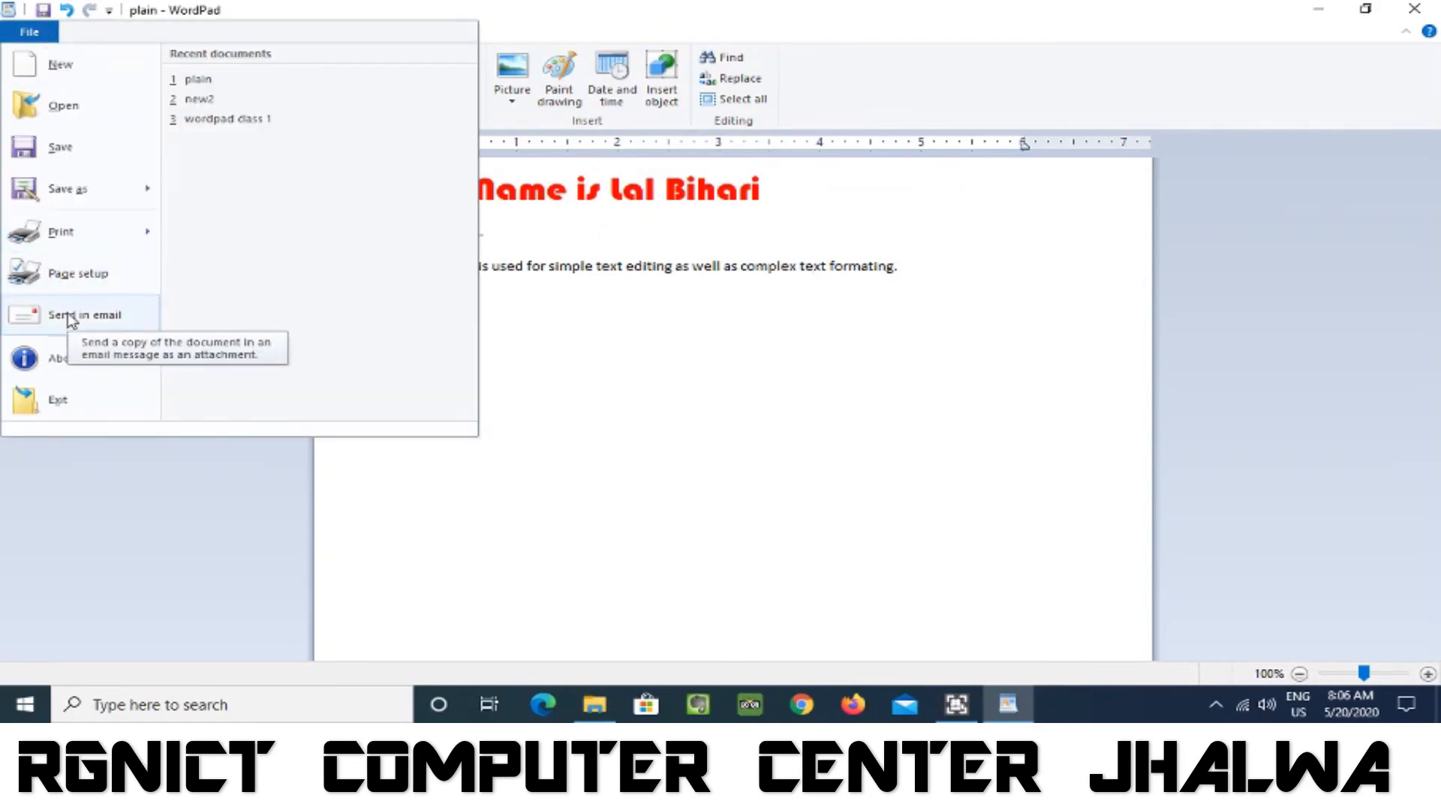
click(67, 358)
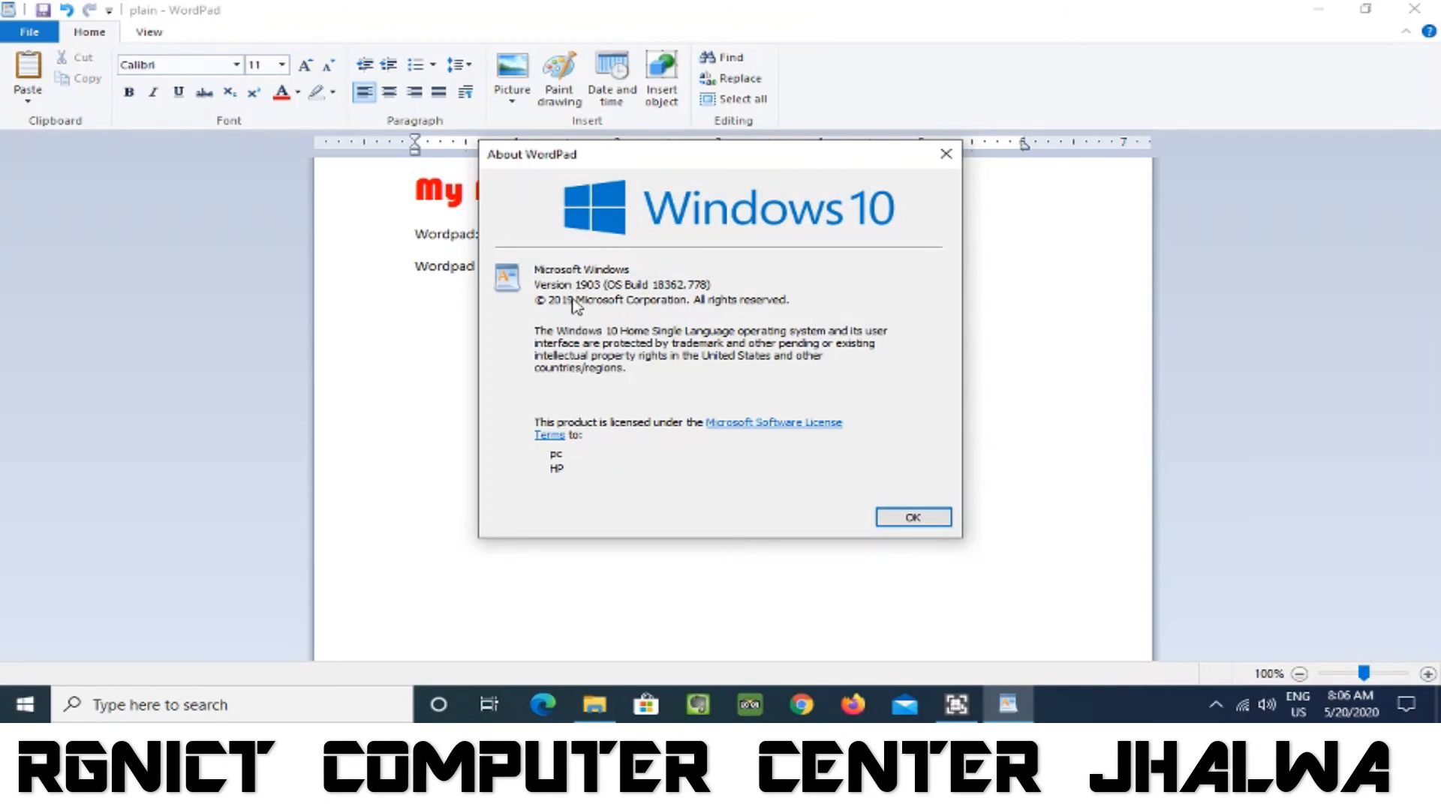
click(944, 518)
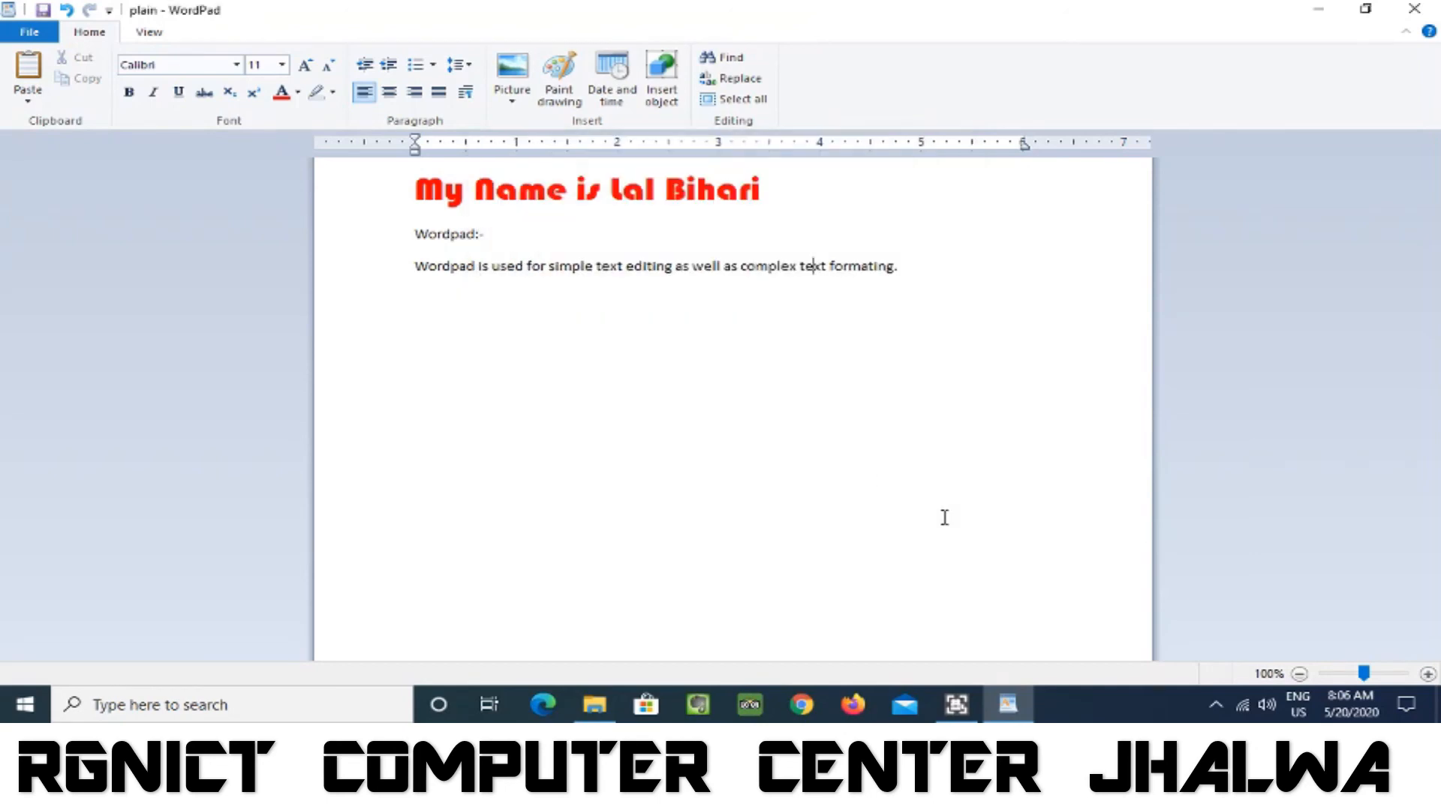
click(27, 35)
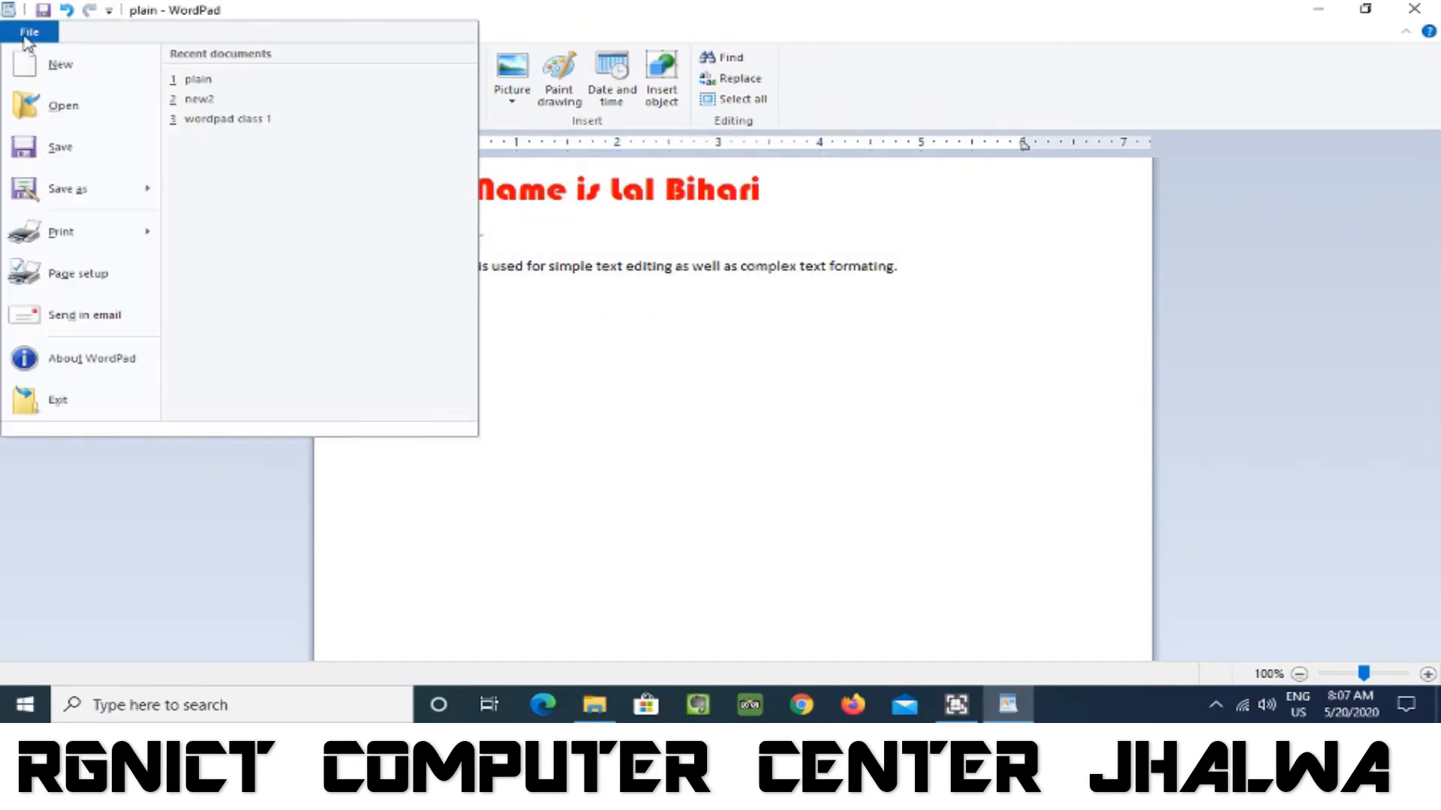
click(54, 402)
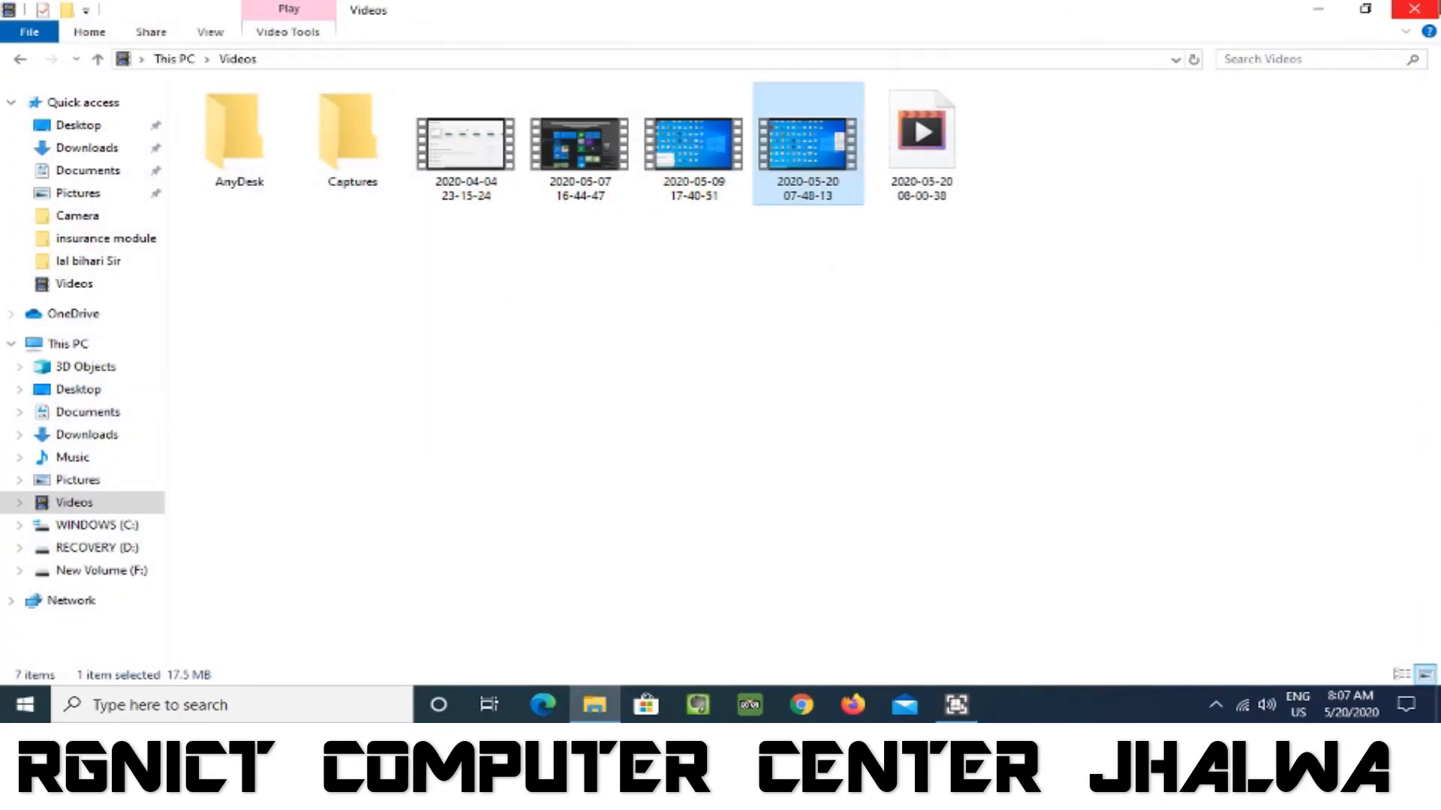